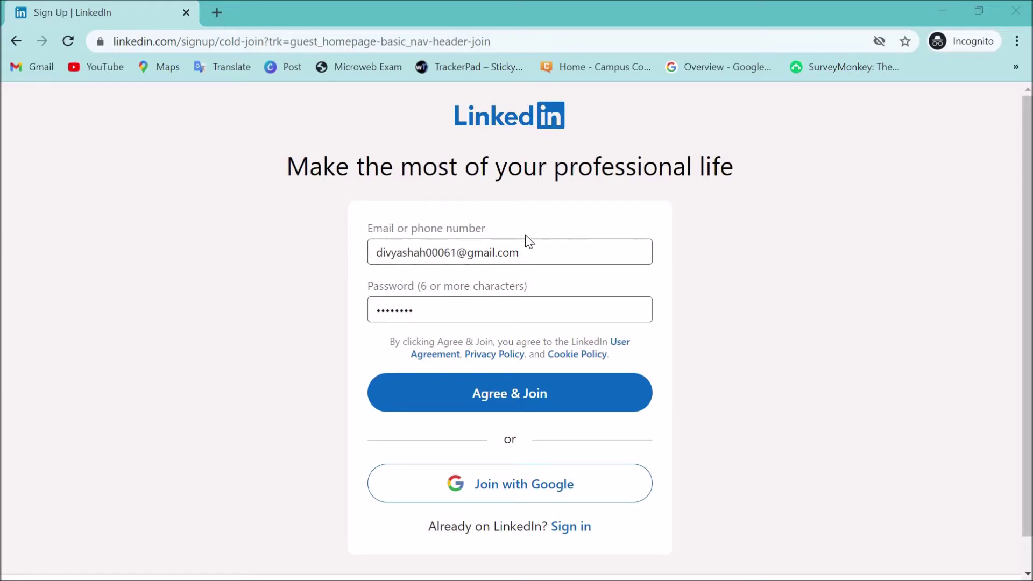
Agree to the terms, enter the account holder's first and last name, and submit.
click(518, 401)
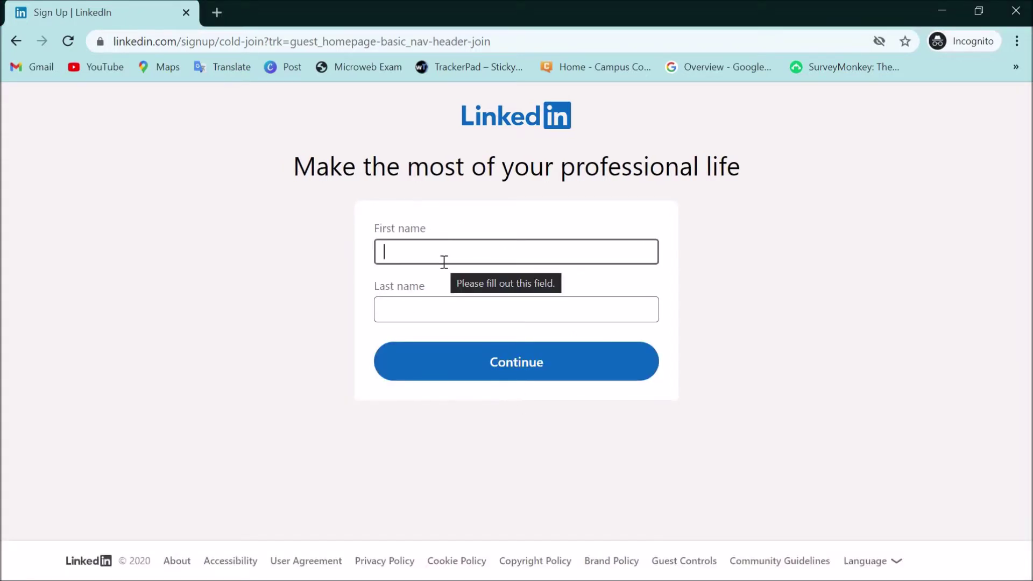
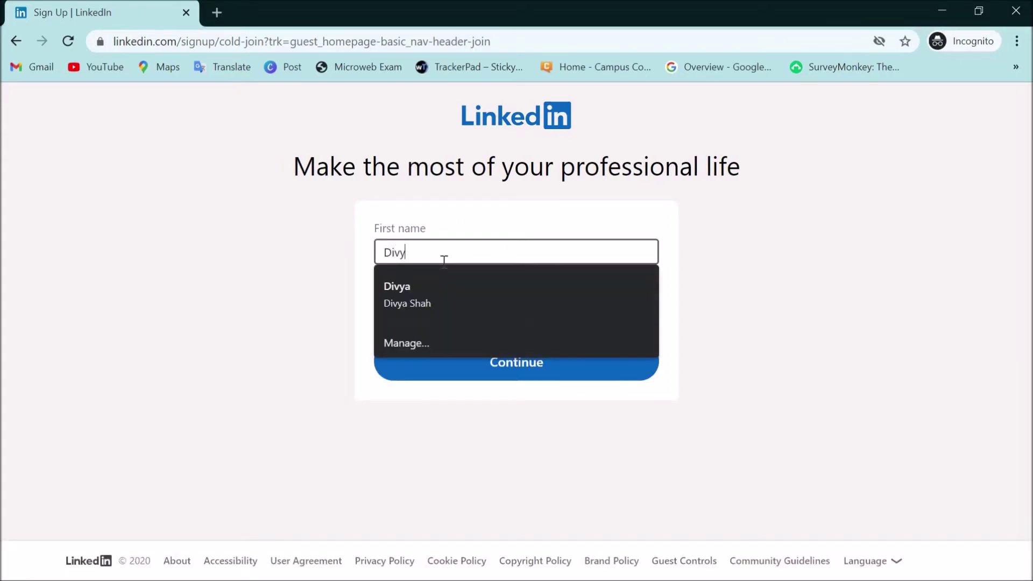
key(Tab)
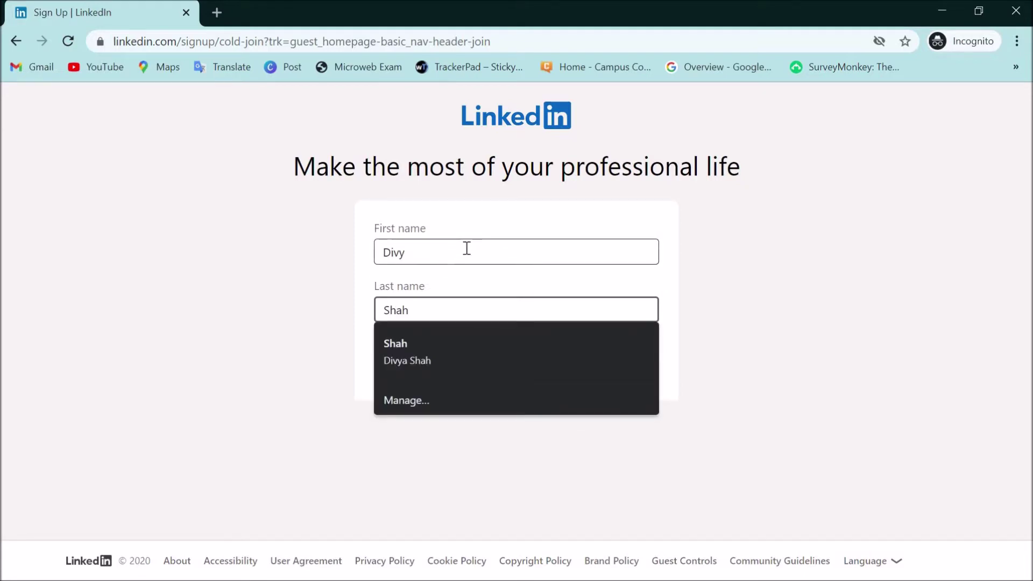
key(Return)
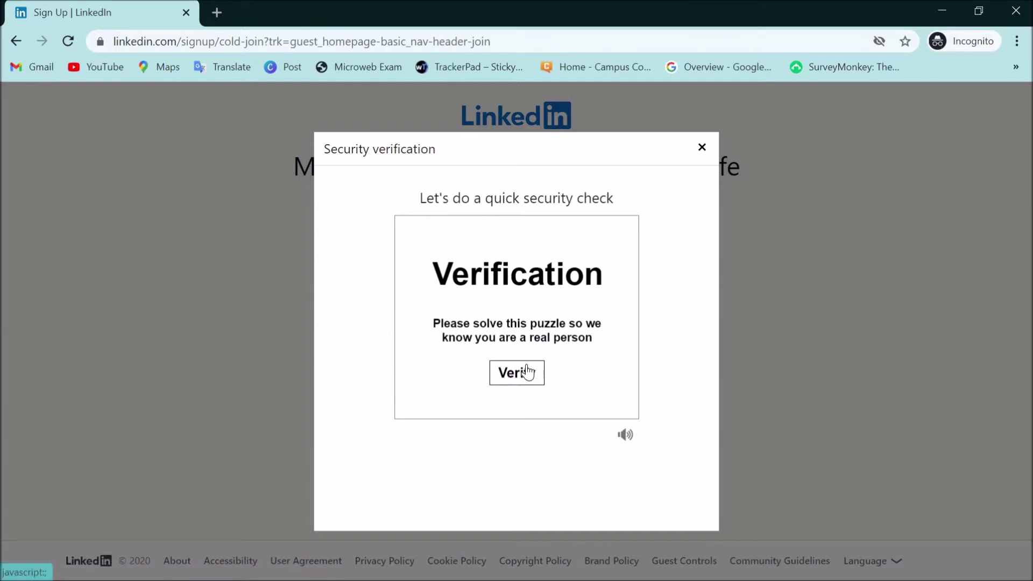
Start verification and pick the upright image in each puzzle round, including the frog rounds.
click(527, 371)
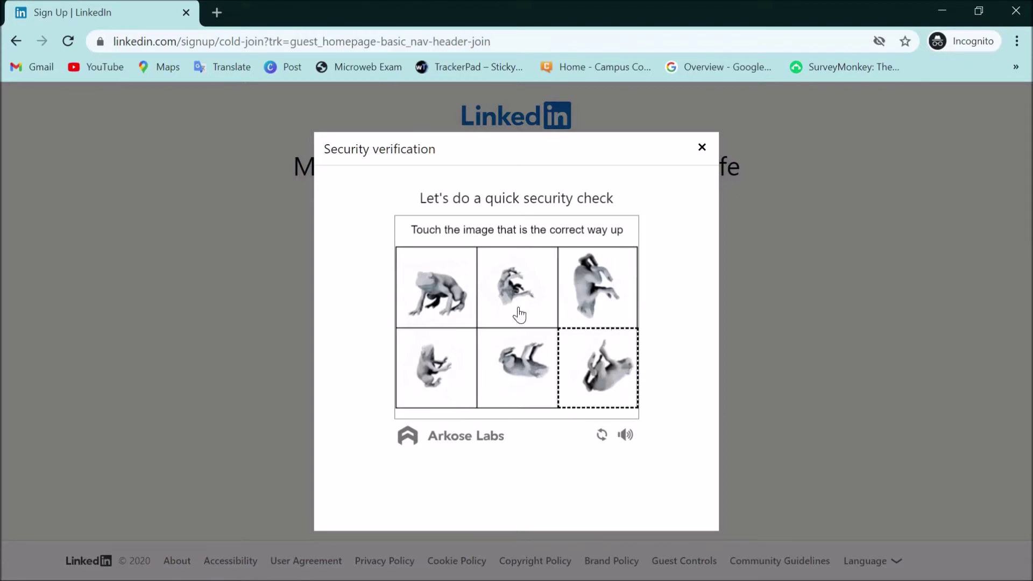
click(452, 304)
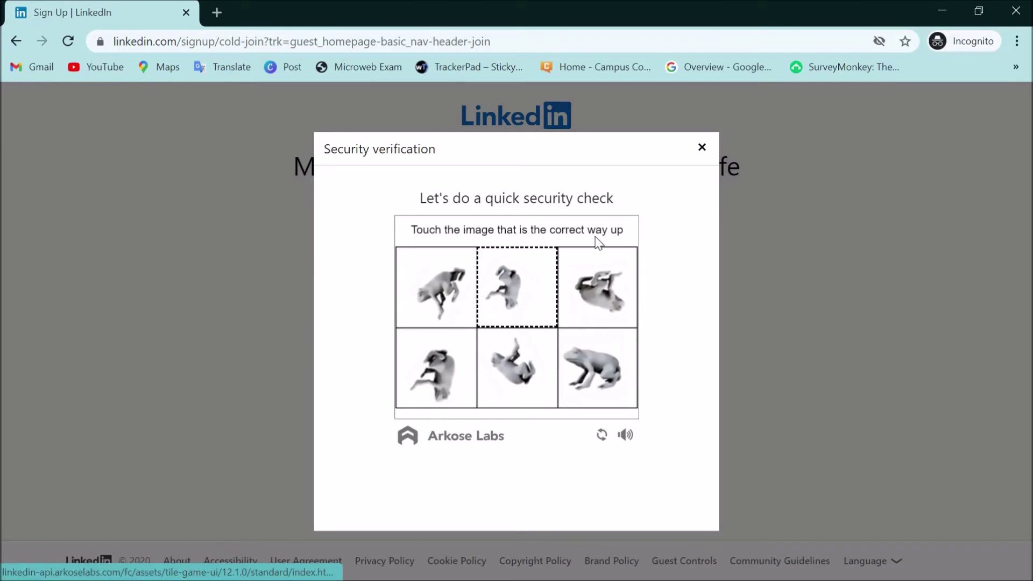
click(589, 370)
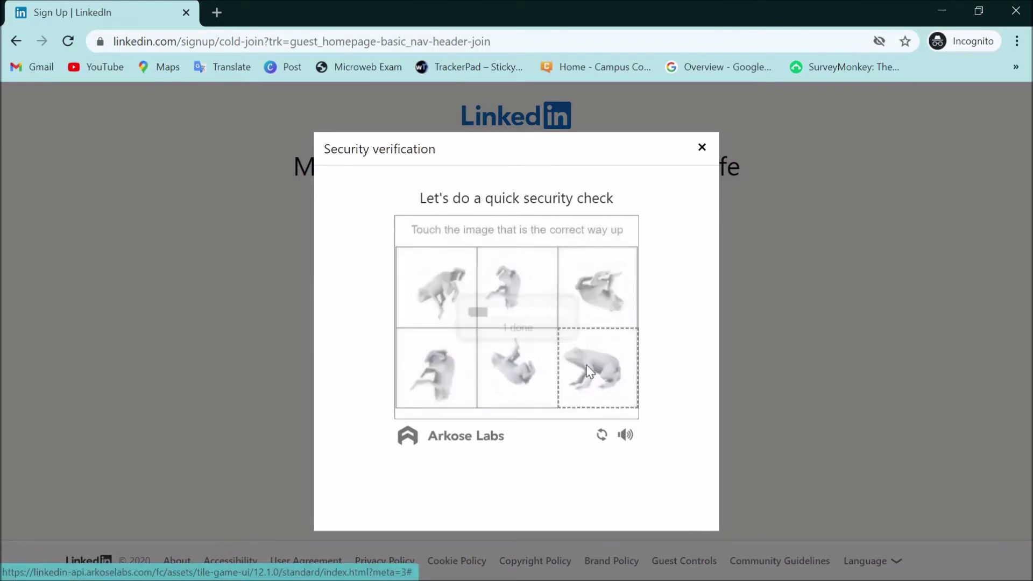
click(609, 384)
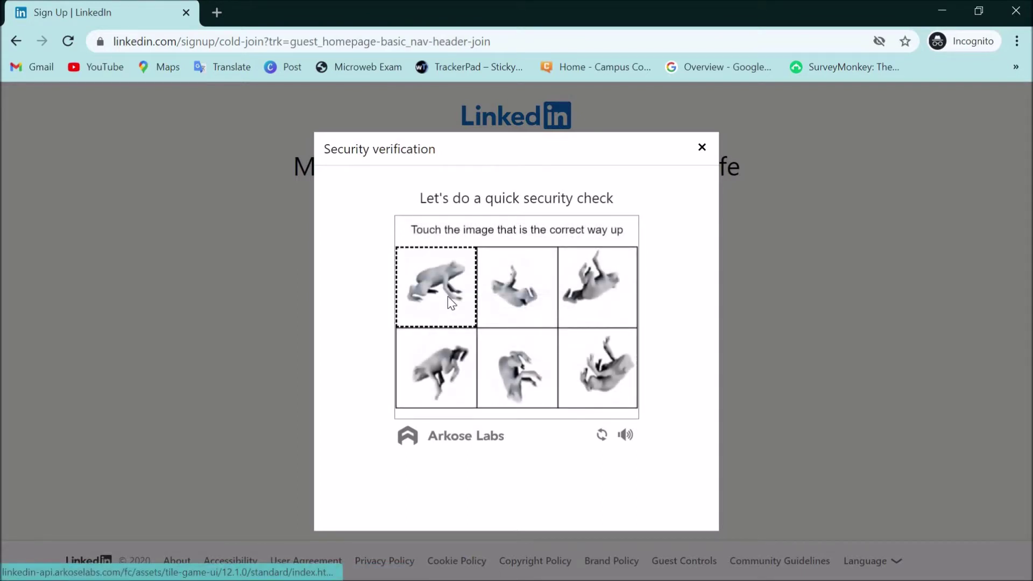
click(451, 303)
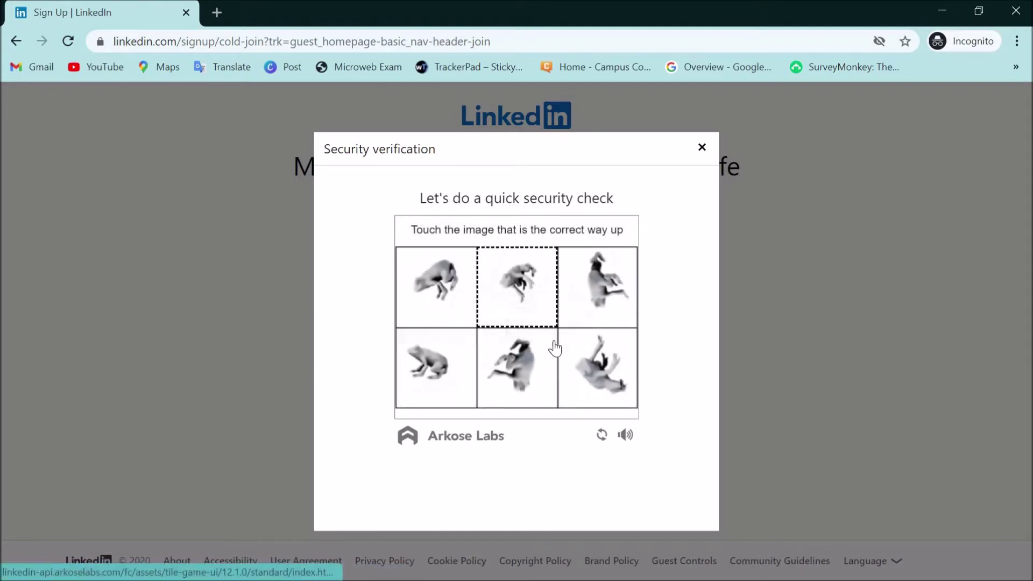
click(449, 356)
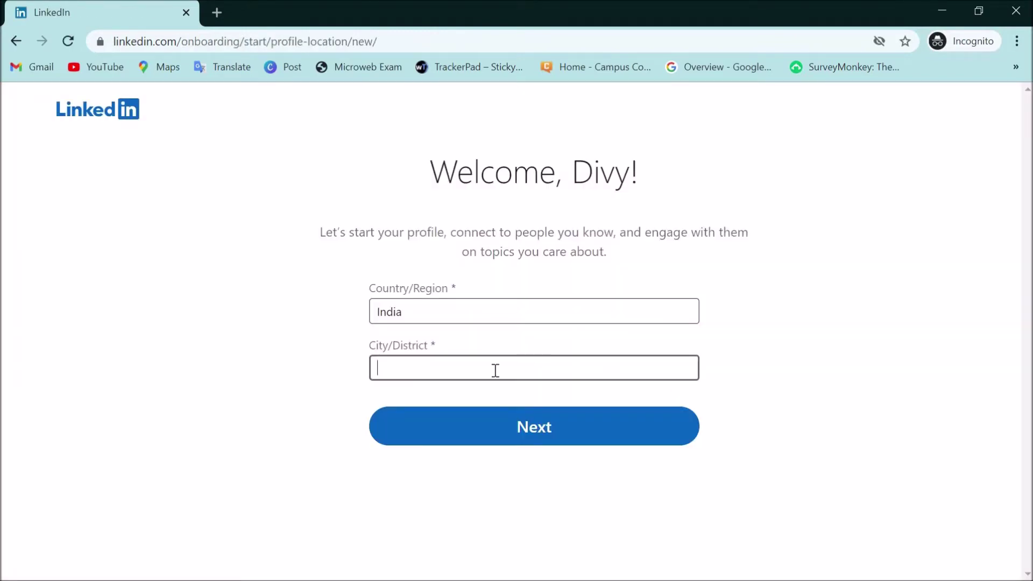
Clear the previously typed 'Ahmedabad' from the City/District field.
text(A)
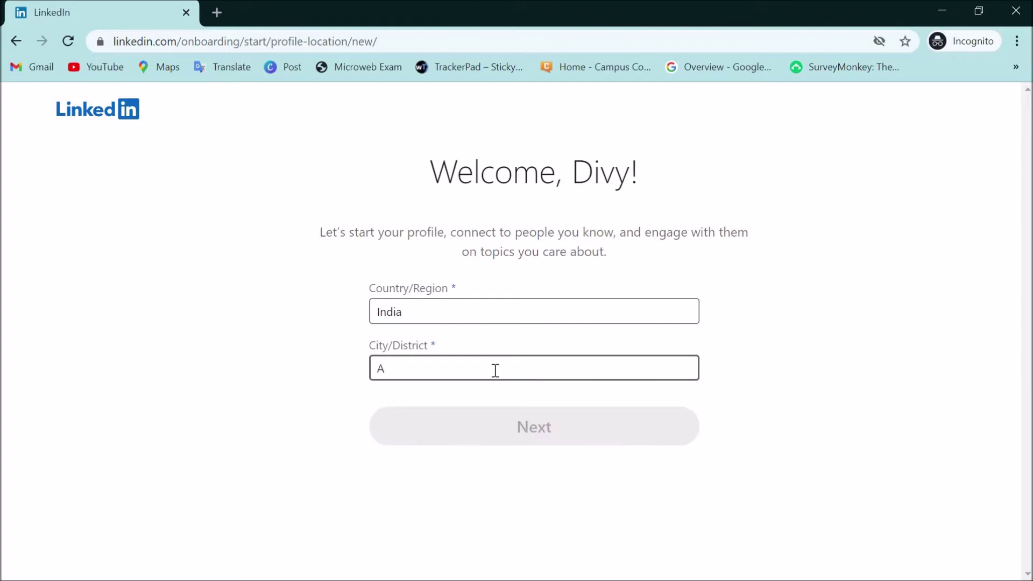
text(hmedabad)
key(ctrl+a)
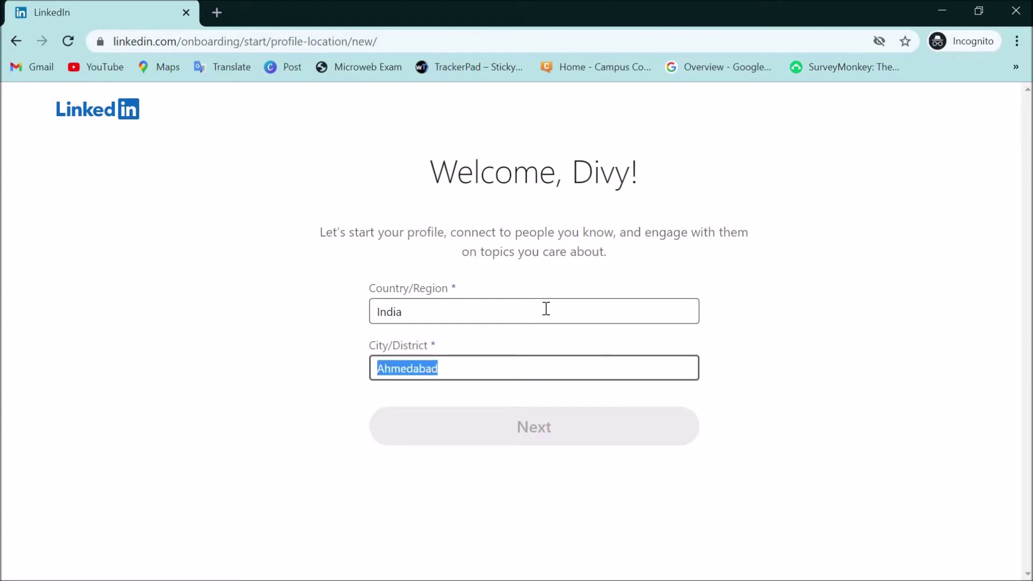
click(546, 309)
click(512, 369)
key(ctrl+a)
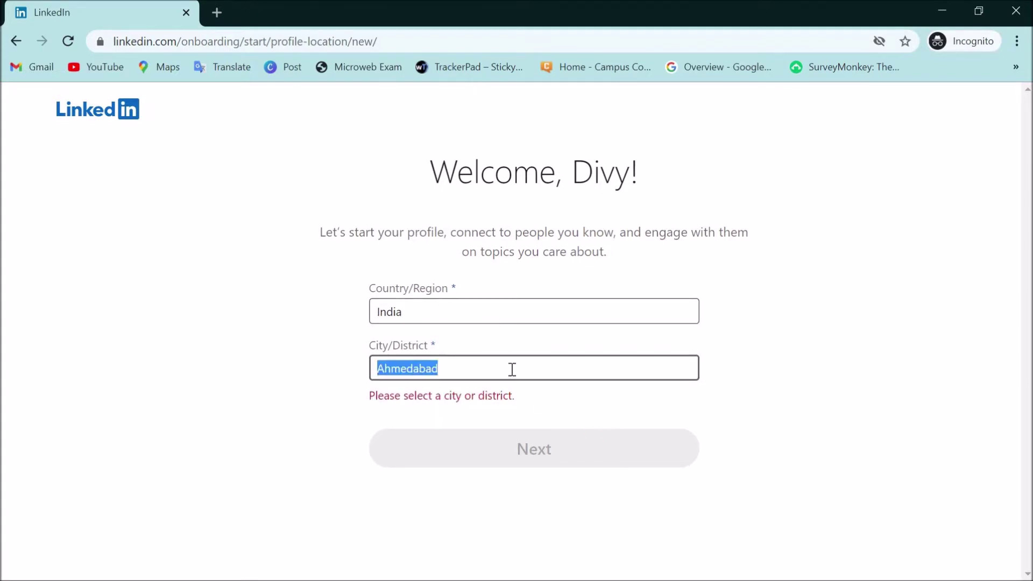
key(BackSpace)
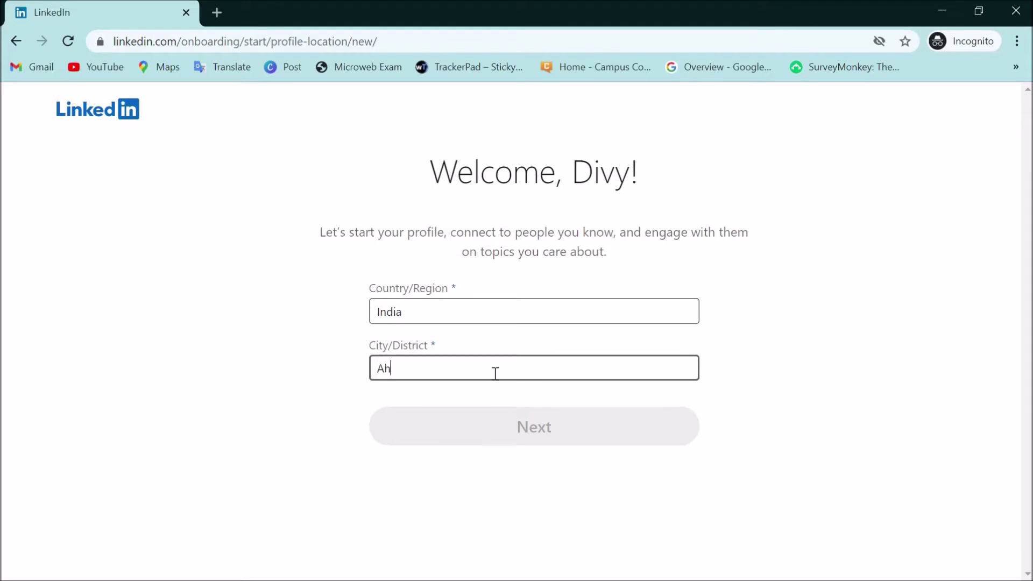
Choose 'Ahmedabad, Gujarat, India' from the suggestions, continue, and select I'm a student.
text(Ah)
click(493, 394)
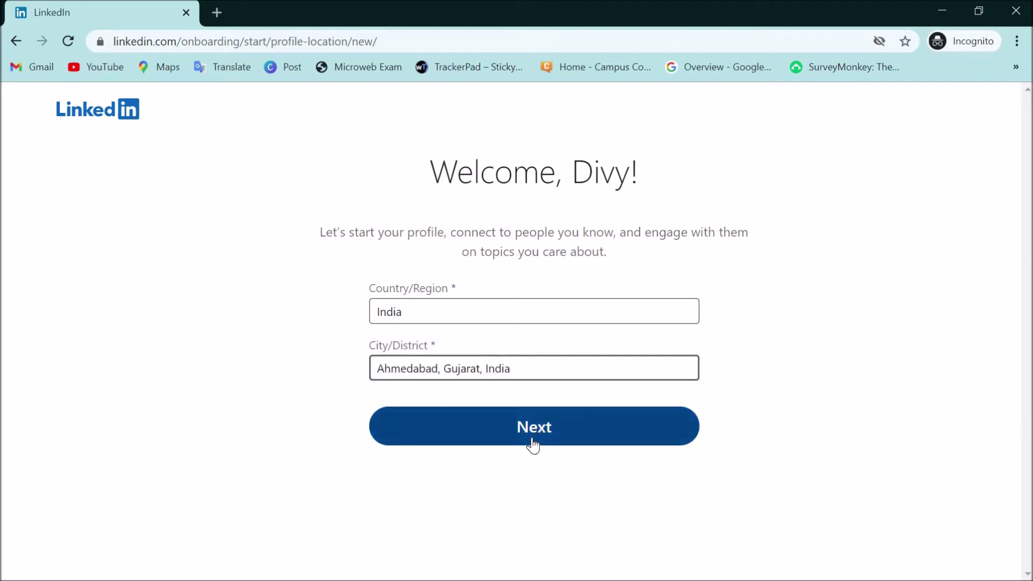
click(678, 418)
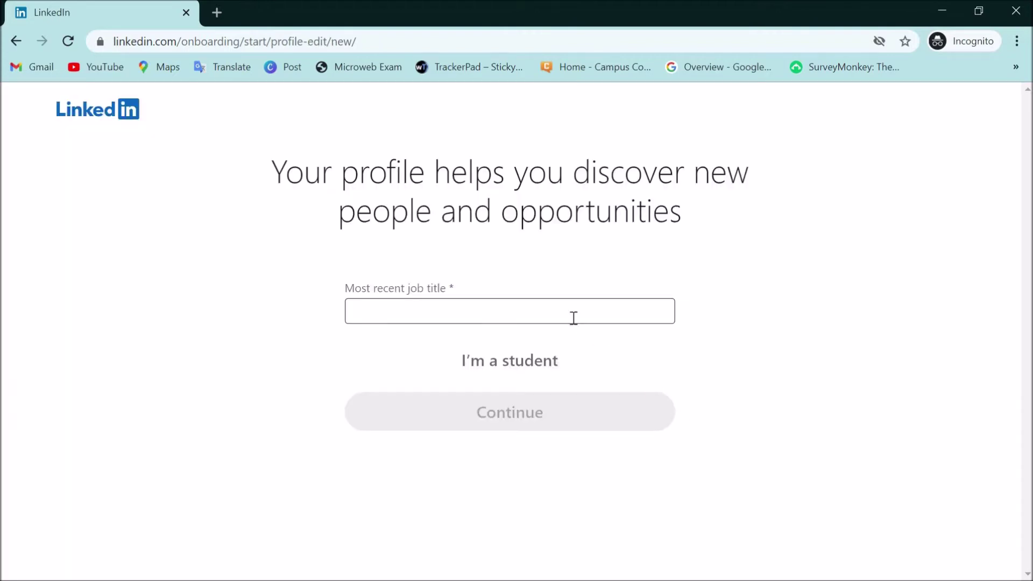
click(524, 360)
Set the school to Gujarat Technological University.
scroll(484, 341, down, 1)
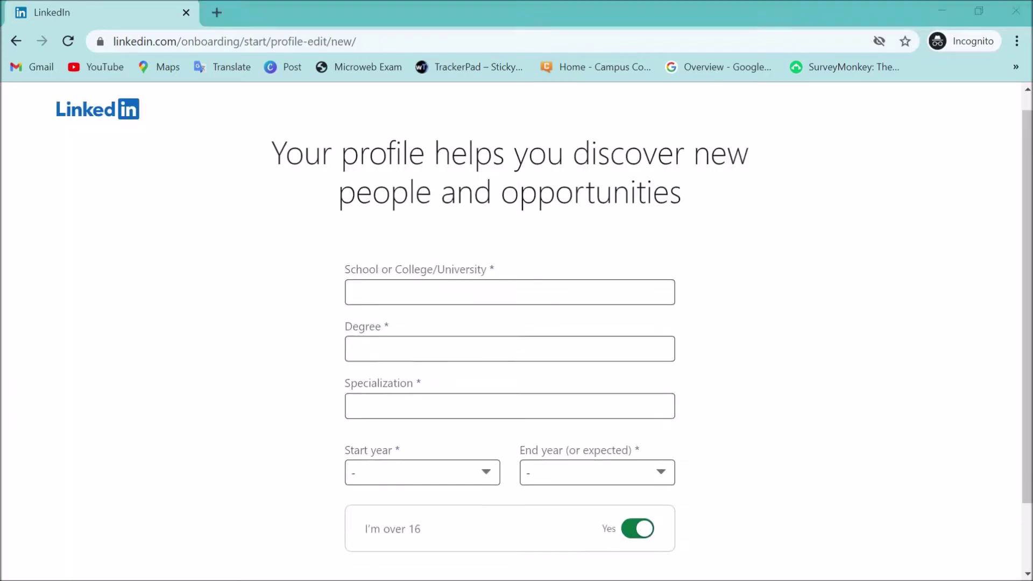
click(510, 293)
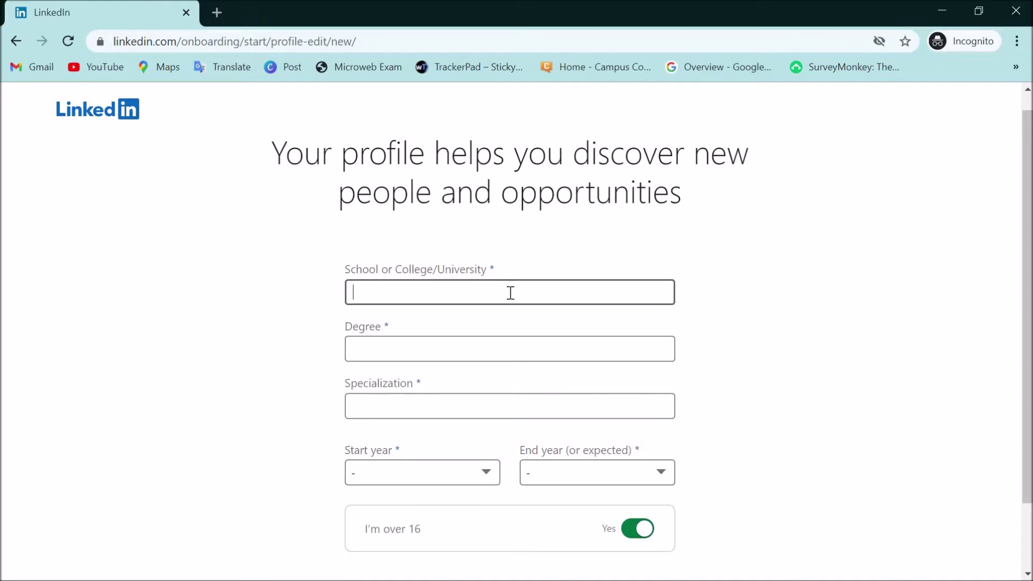
text(Gujarat)
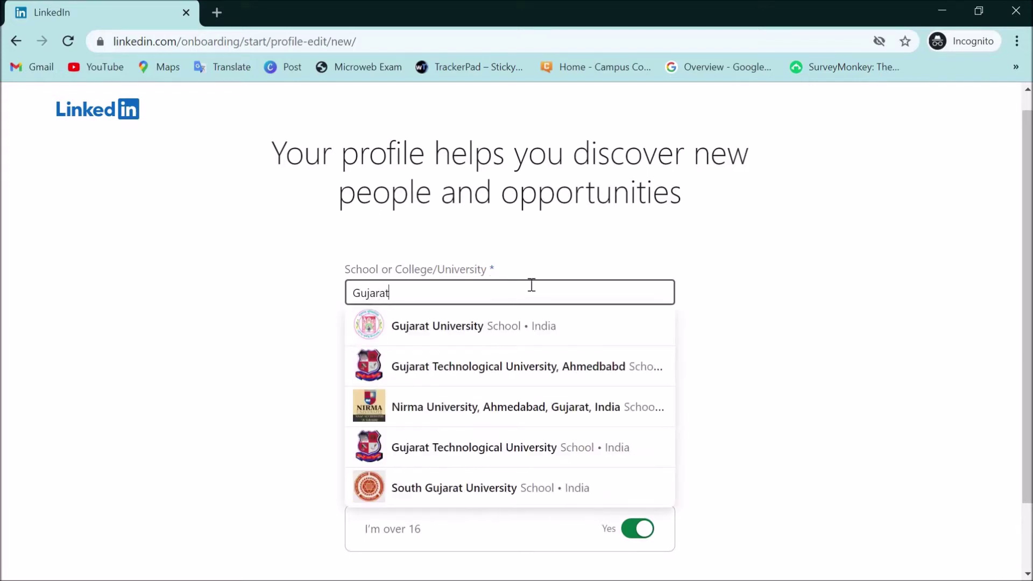
click(594, 380)
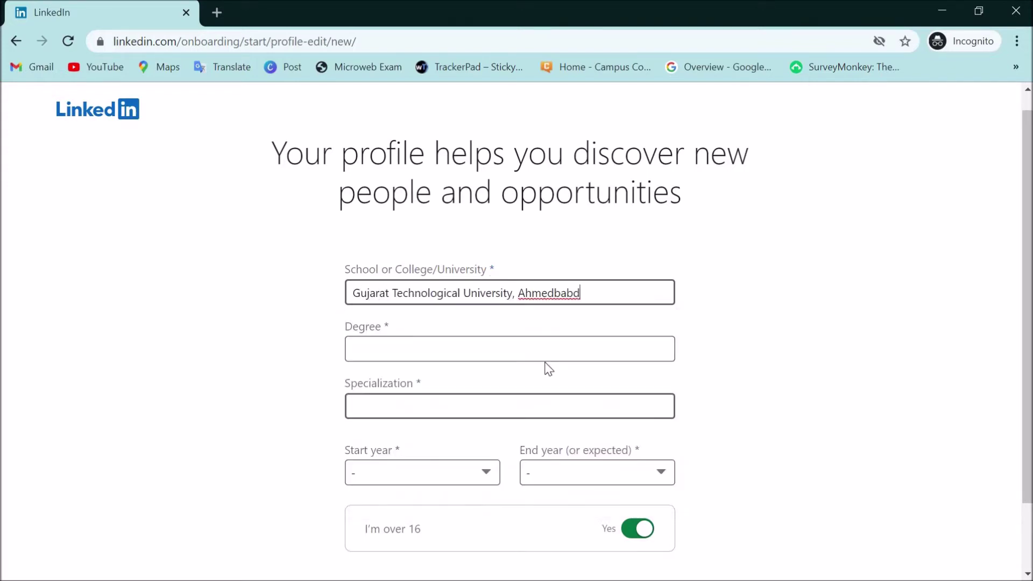
click(544, 356)
click(772, 295)
drag(803, 286, 927, 338)
click(606, 336)
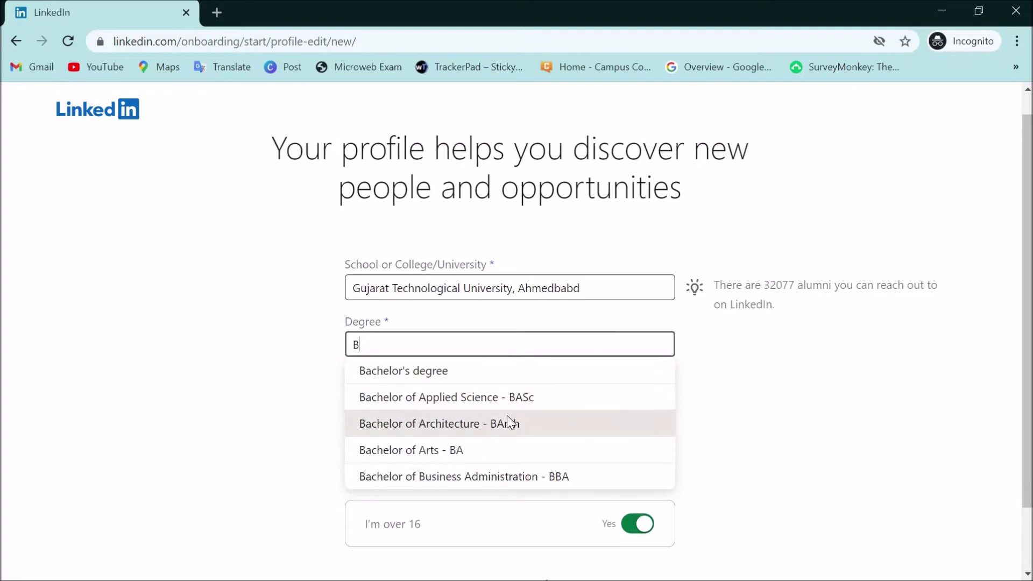
Choose Bachelor's degree with Computer Engineering as the specialization.
scroll(451, 421, down, 1)
scroll(451, 363, up, 1)
click(398, 377)
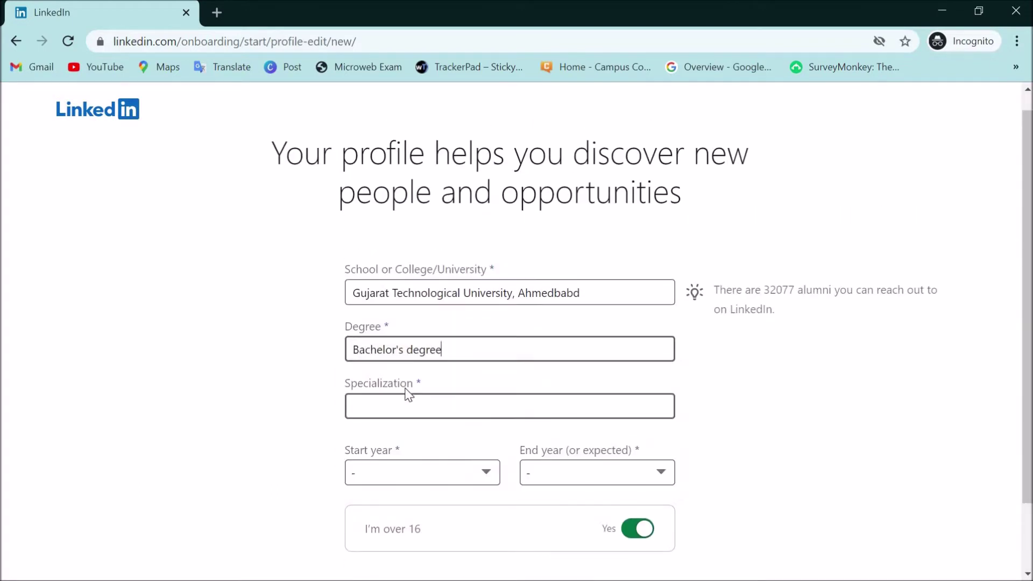
click(419, 405)
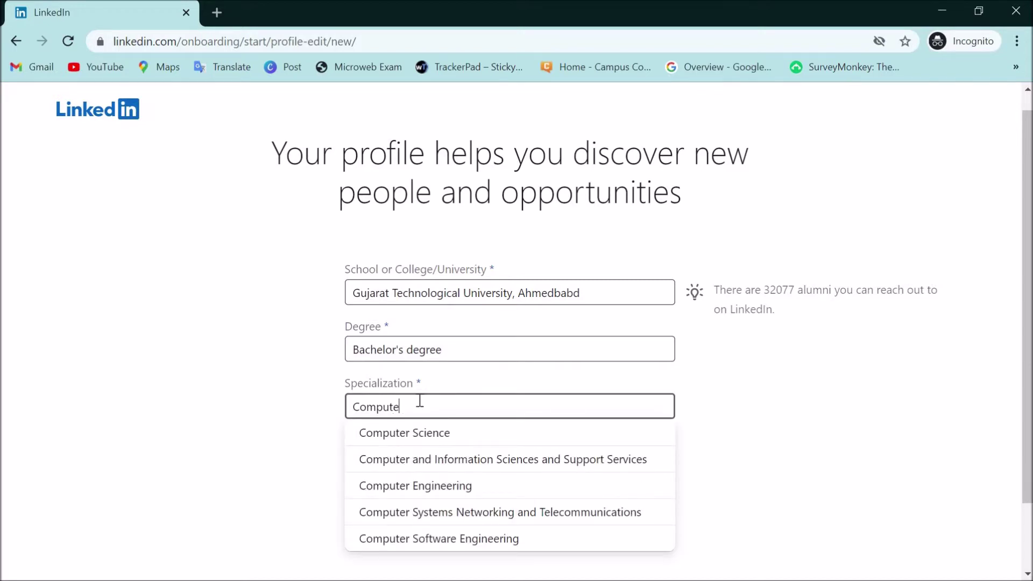
text(Computer)
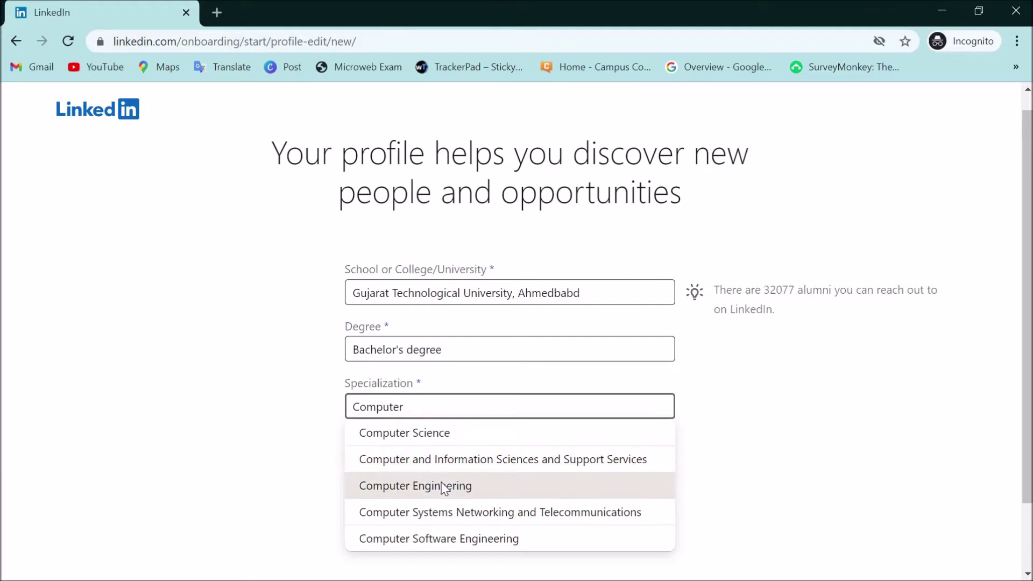
click(442, 484)
Set study years 2019 to 2023 and submit the education details.
click(441, 482)
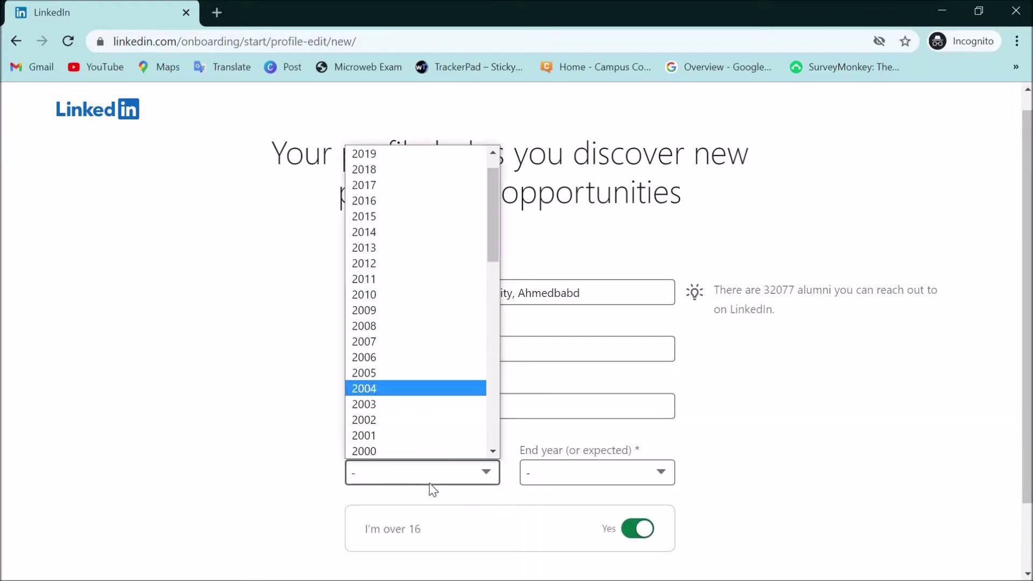
click(435, 477)
click(421, 472)
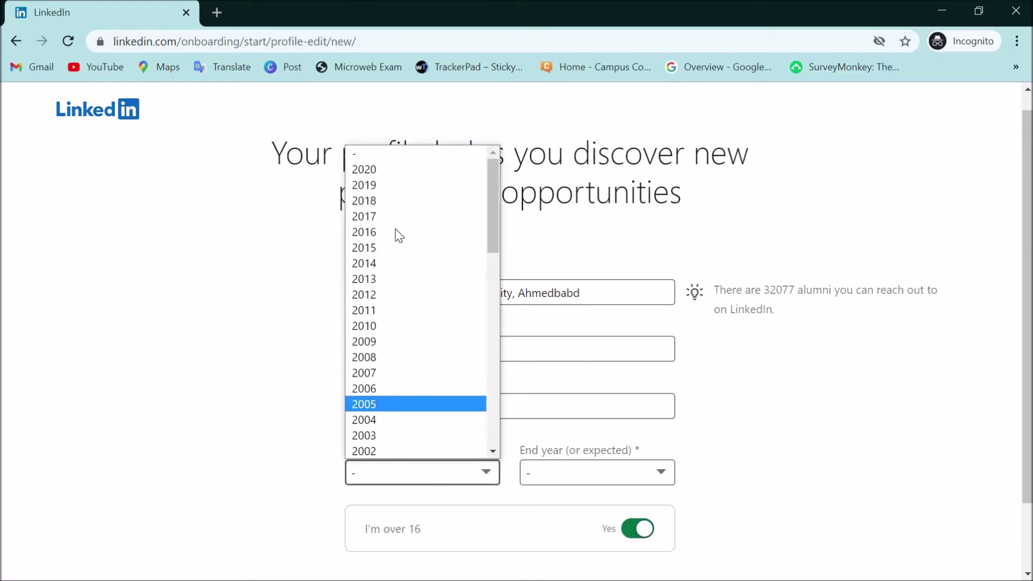
click(394, 187)
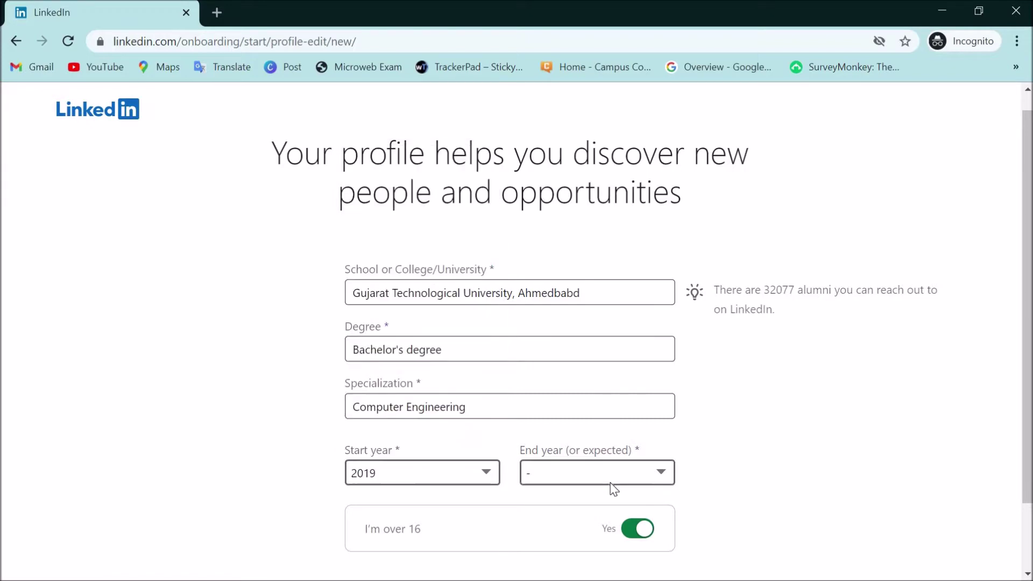
click(611, 479)
click(541, 232)
scroll(555, 427, down, 1)
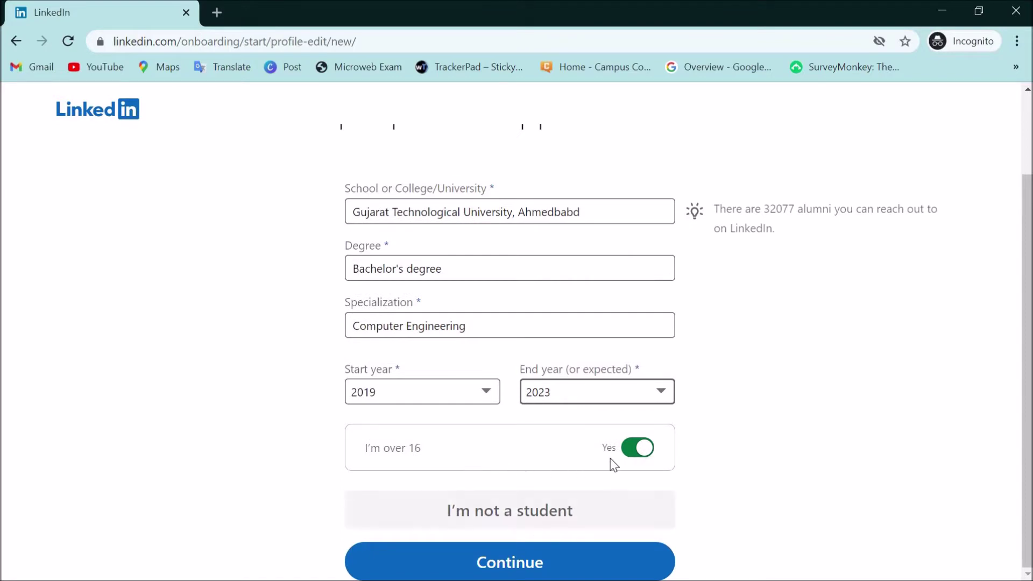
click(558, 551)
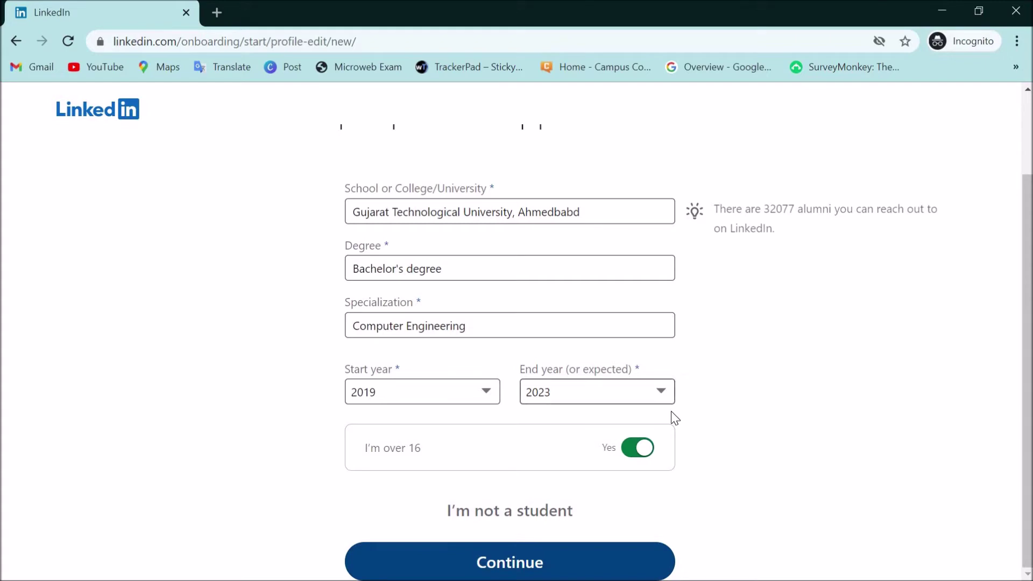
click(581, 559)
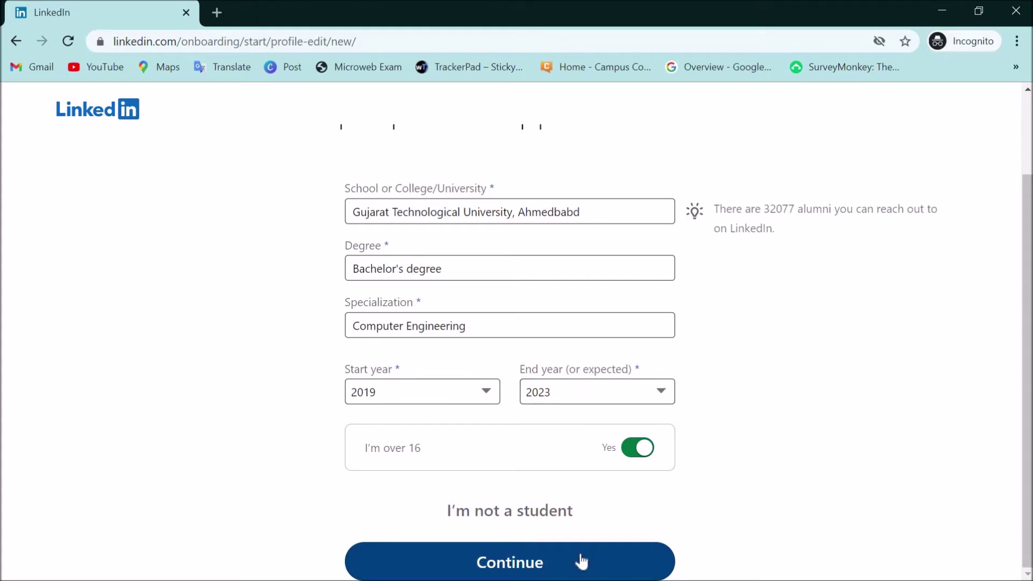
click(581, 562)
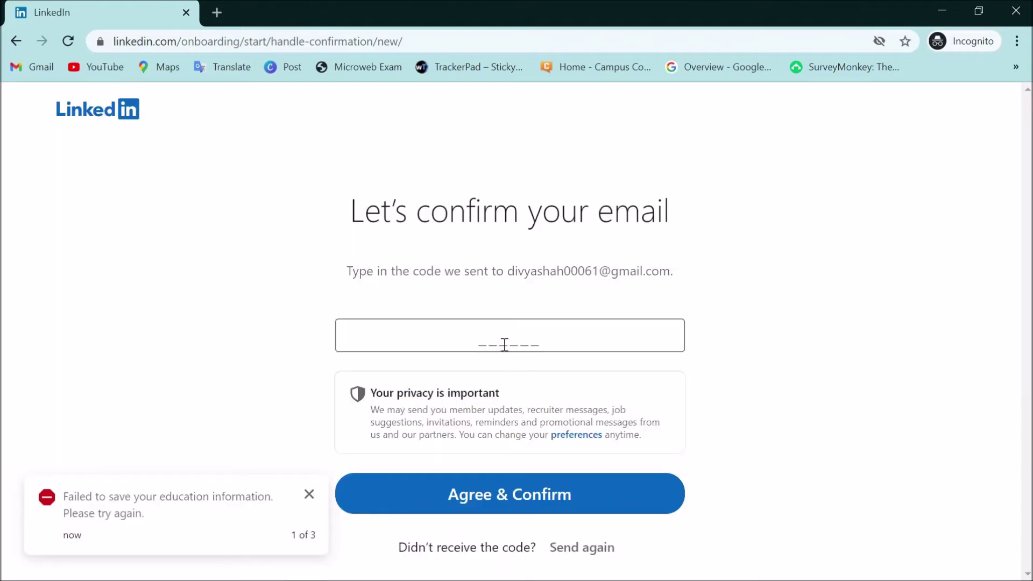
Enter the emailed verification code and submit it to confirm the email.
click(503, 342)
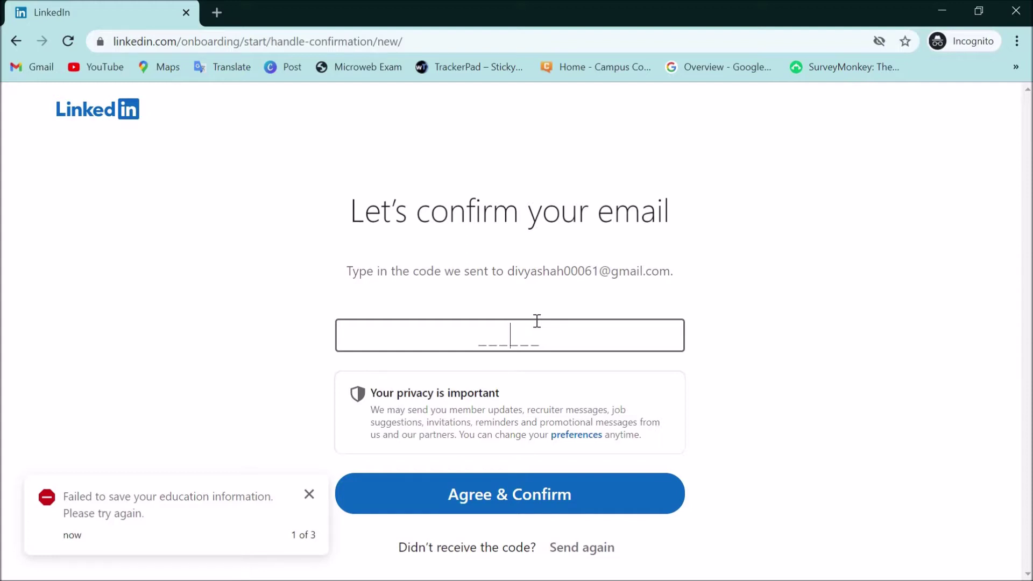
key(Return)
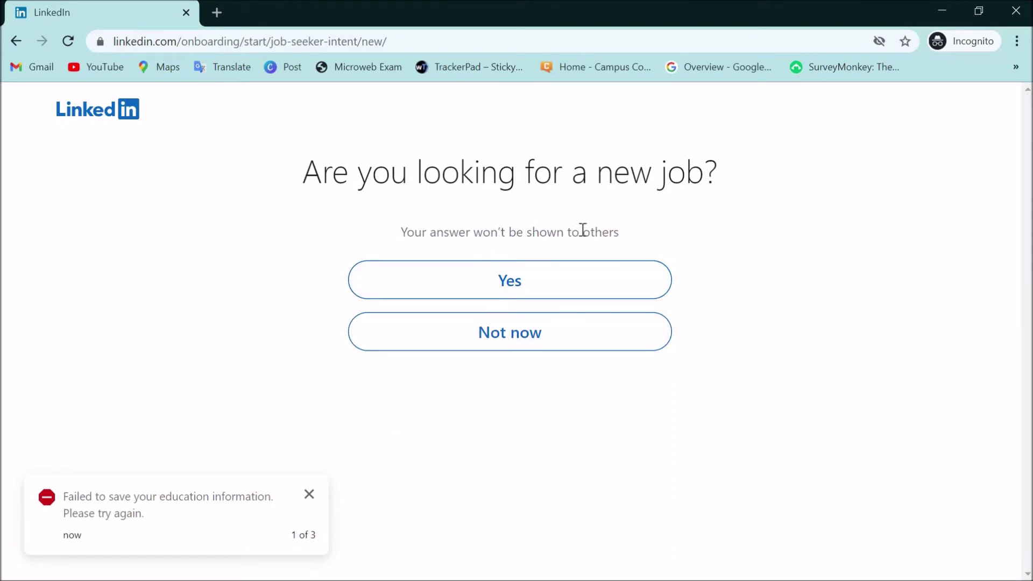
Answer Yes to looking for a new job and skip the job search setup.
click(578, 281)
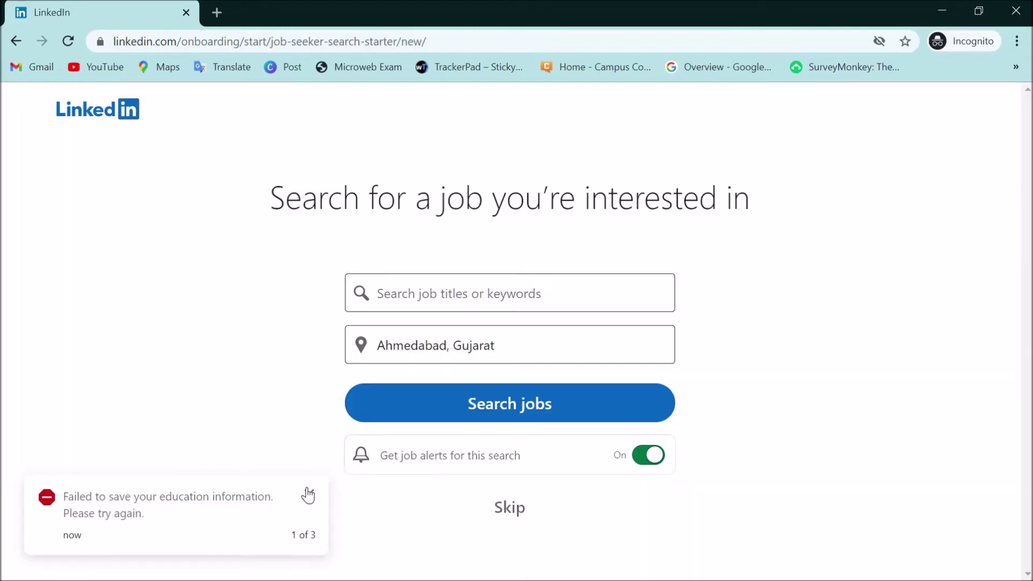
click(553, 299)
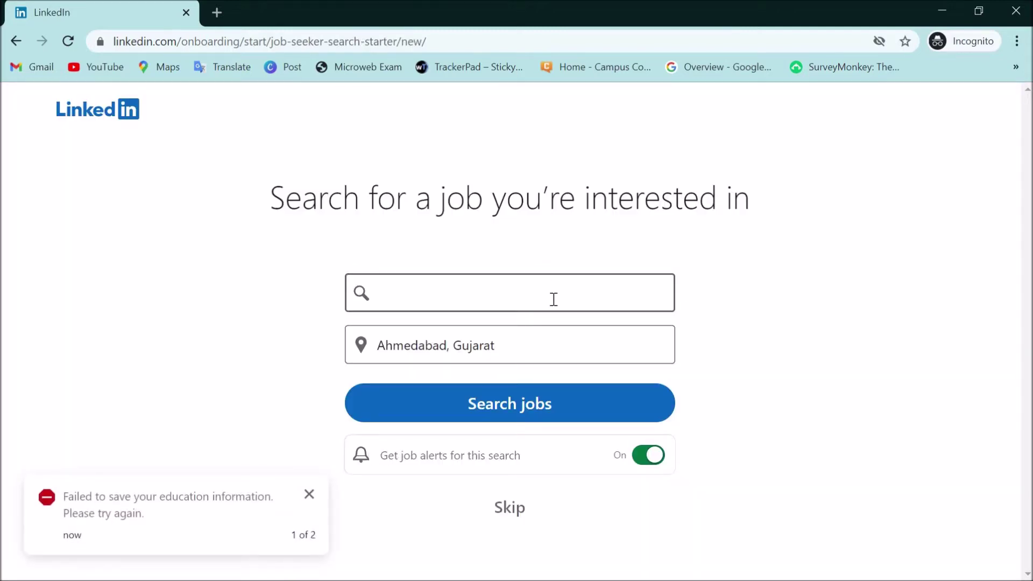
click(515, 523)
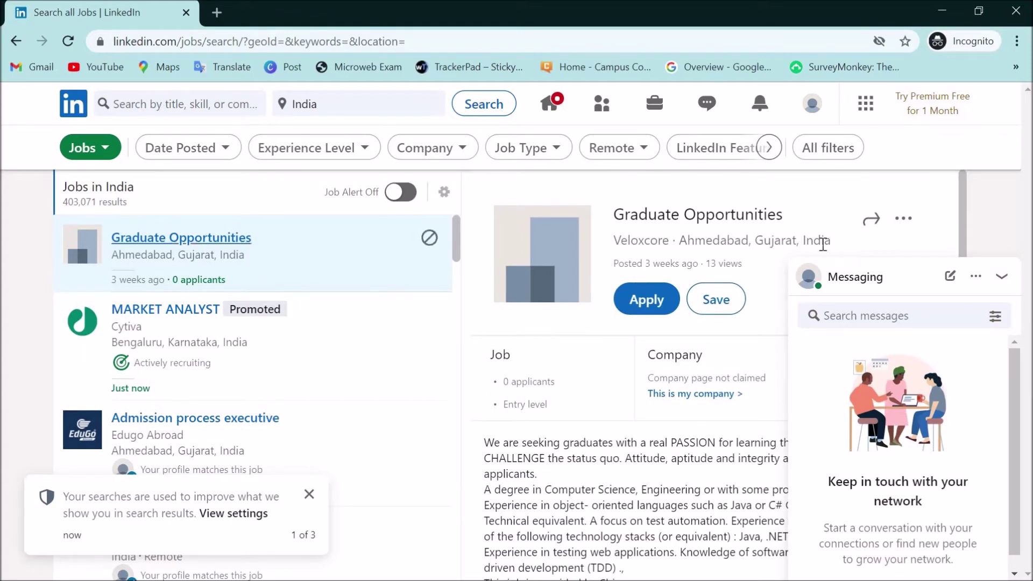
Collapse Messaging, toggle saving the Graduate Opportunities job, and go to My Network.
click(999, 277)
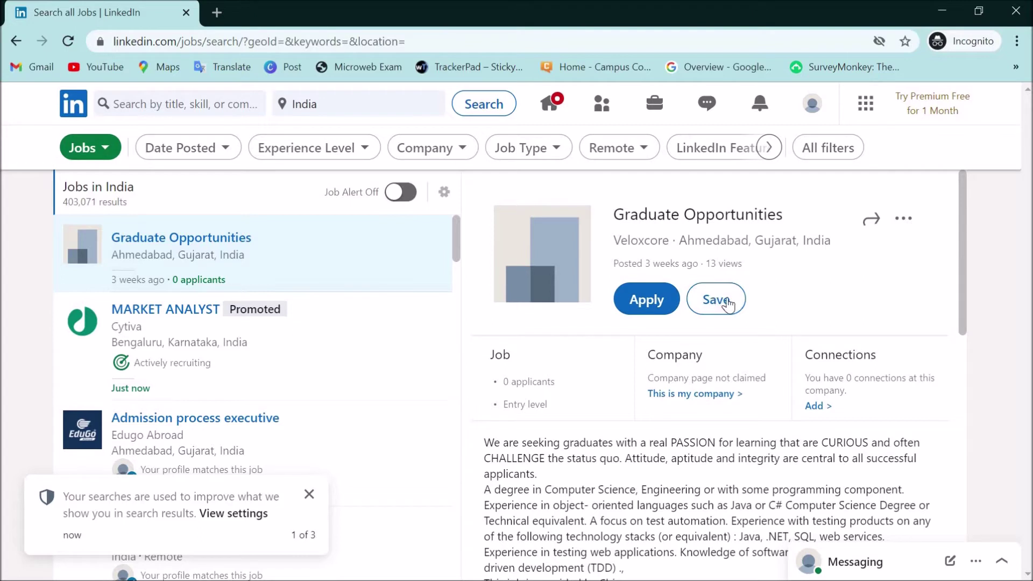
click(902, 222)
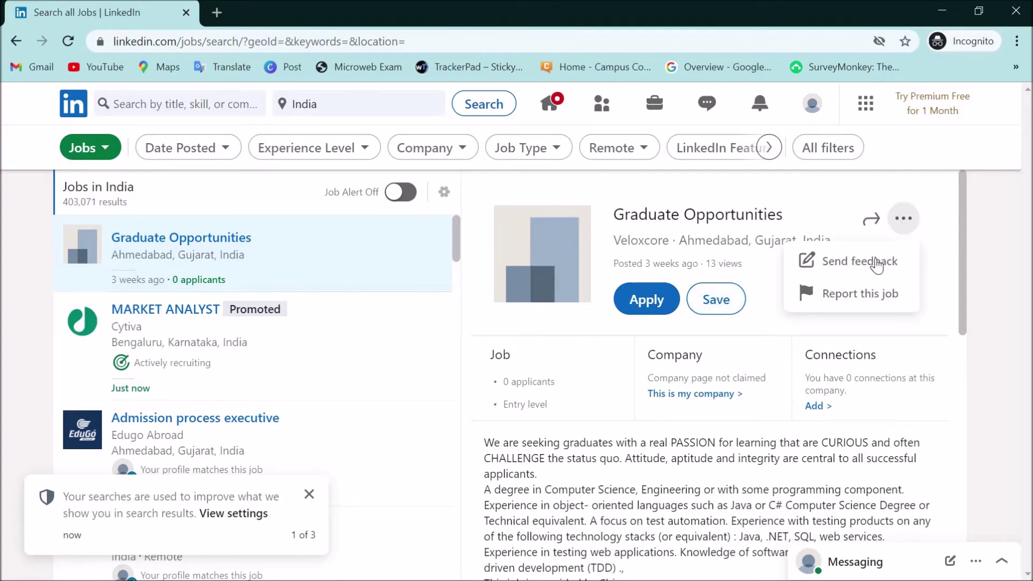
click(711, 302)
click(712, 303)
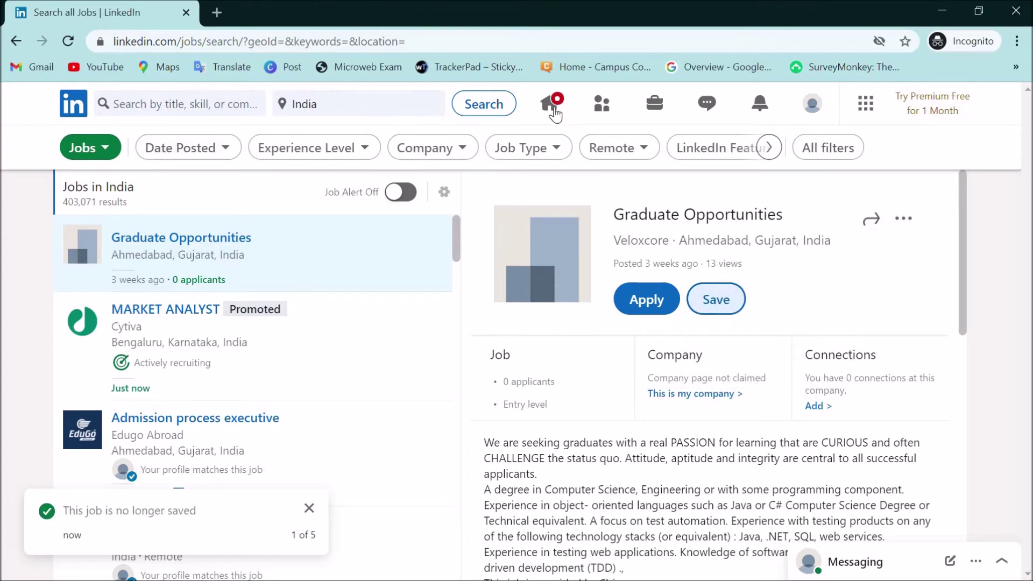
click(601, 102)
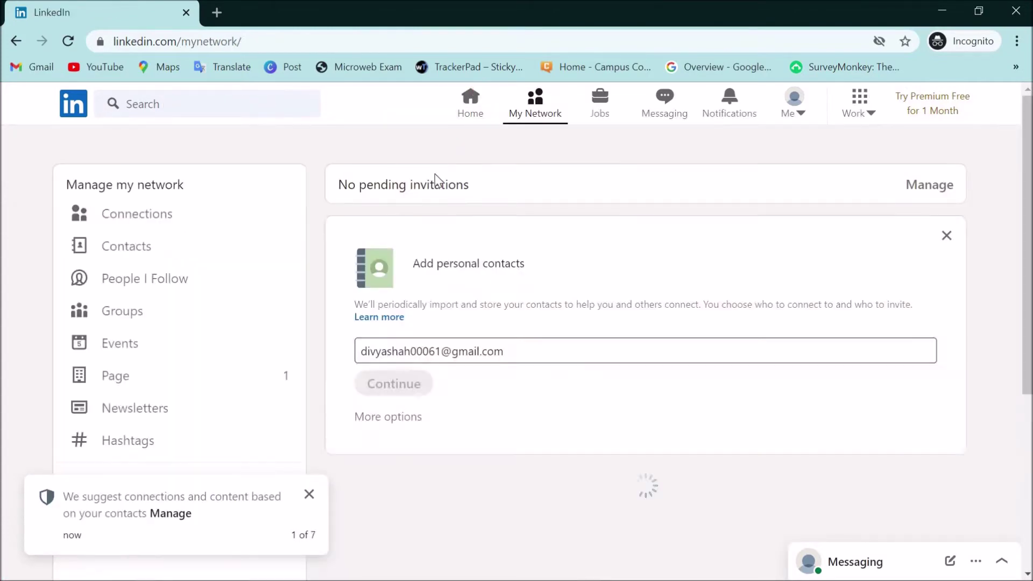
Dismiss the suggested connections notification, go Home, and open your own profile.
scroll(458, 216, down, 10)
scroll(457, 217, down, 1)
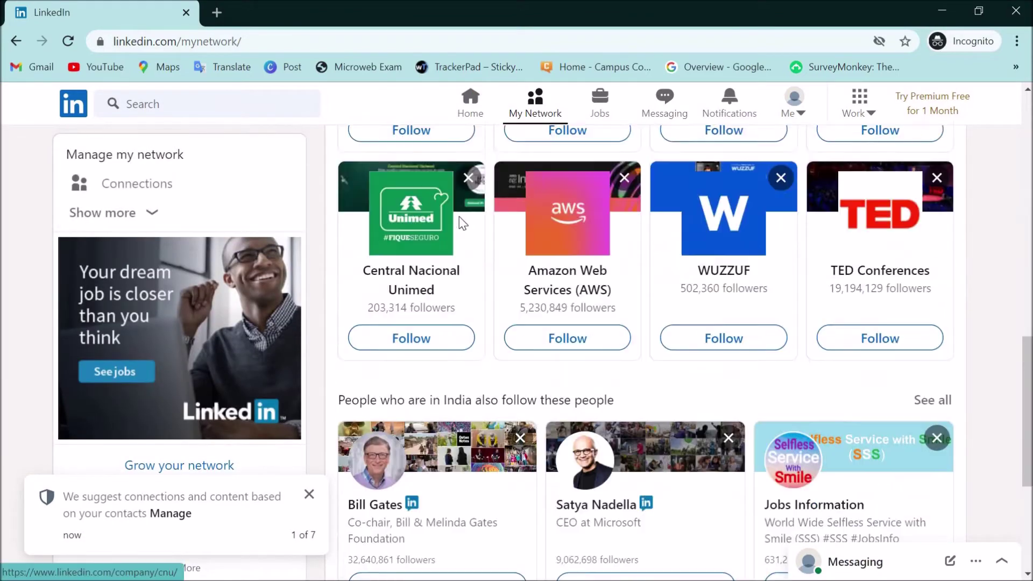
scroll(463, 220, up, 10)
scroll(461, 219, down, 6)
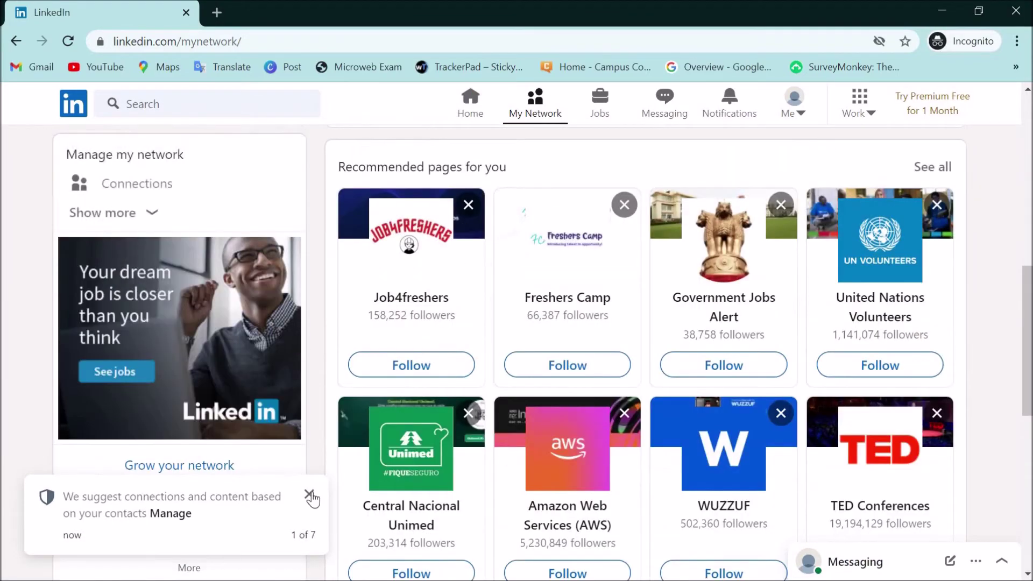
click(310, 494)
click(73, 103)
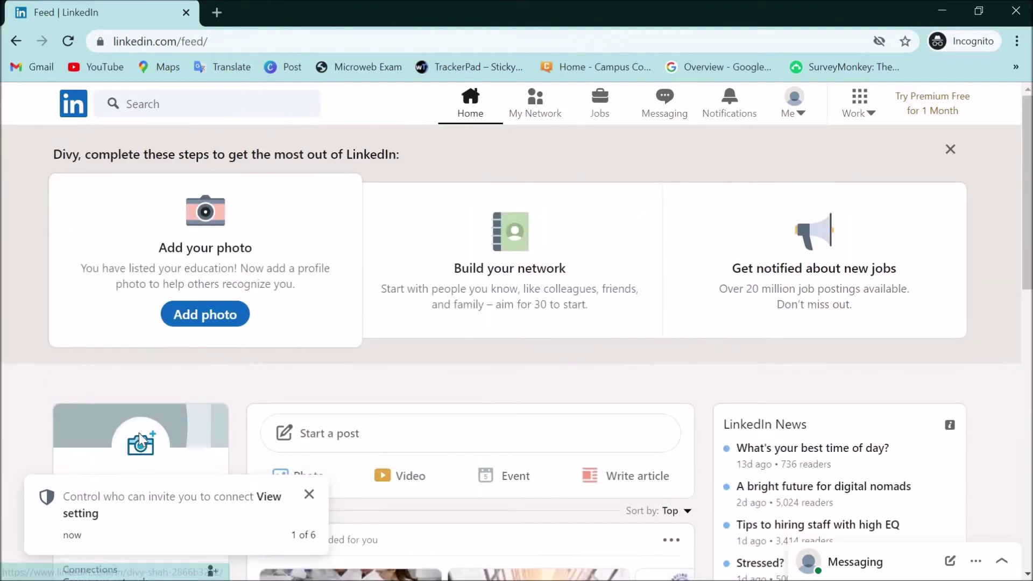
click(139, 434)
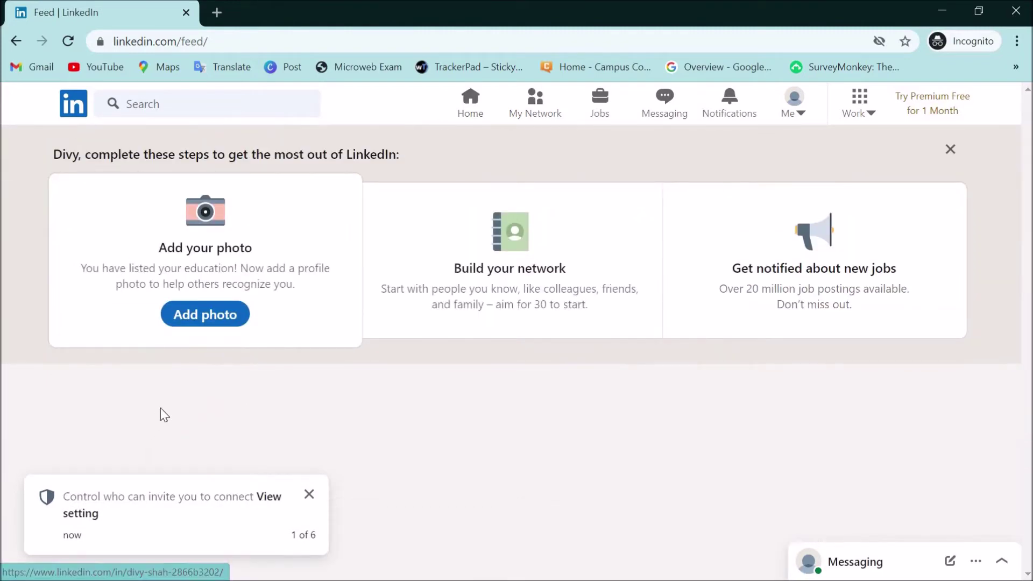
Check the profile's More menu for extra actions like Save to PDF.
scroll(425, 387, down, 7)
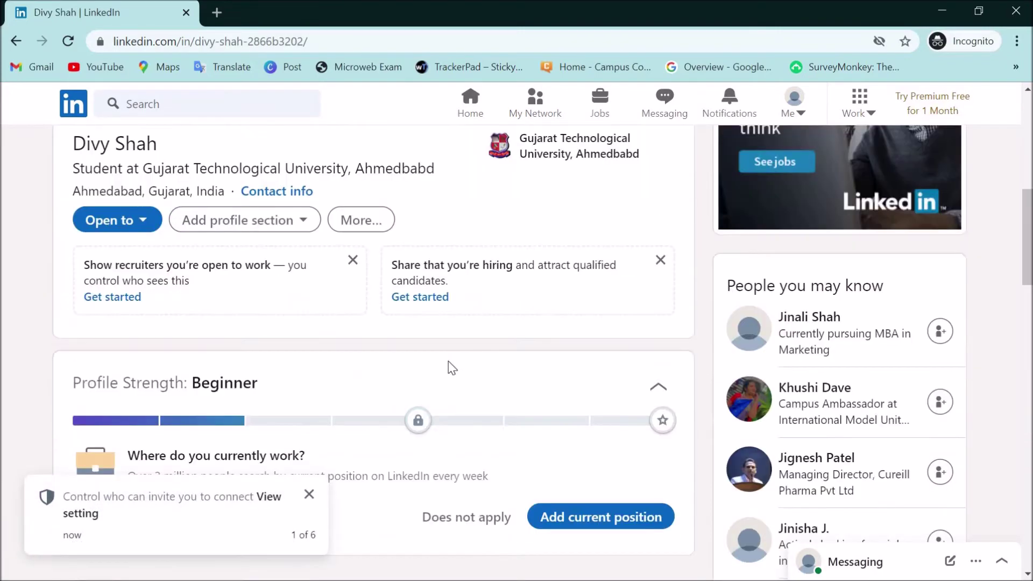
scroll(448, 364, up, 2)
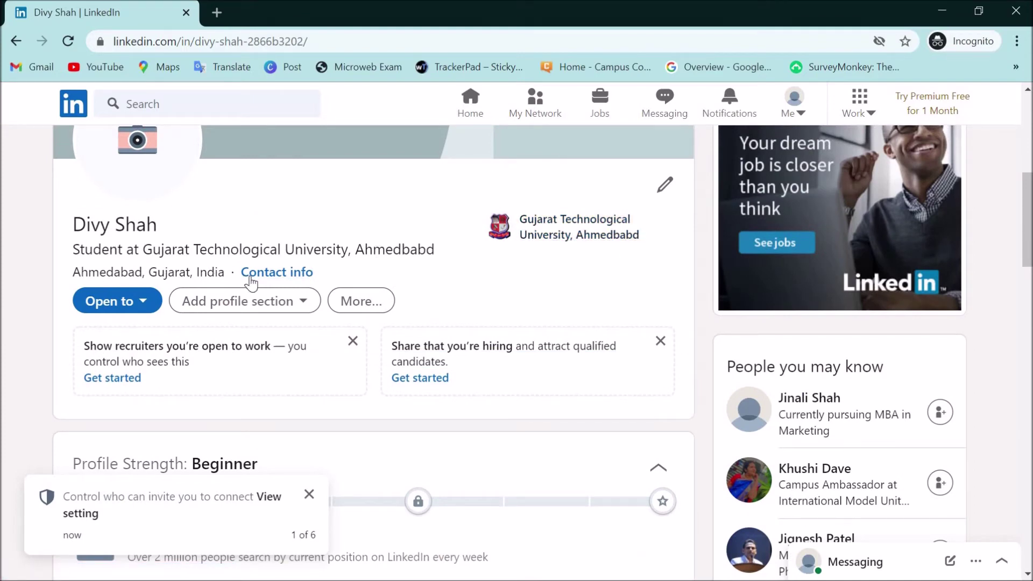
scroll(366, 236, down, 1)
scroll(367, 233, up, 1)
click(356, 303)
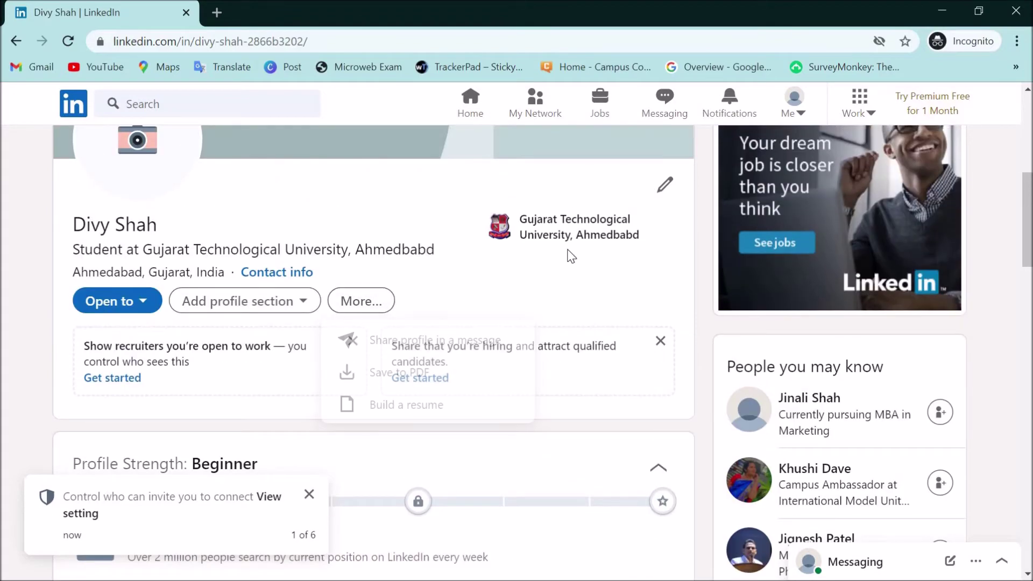
scroll(549, 258, down, 4)
scroll(260, 269, up, 1)
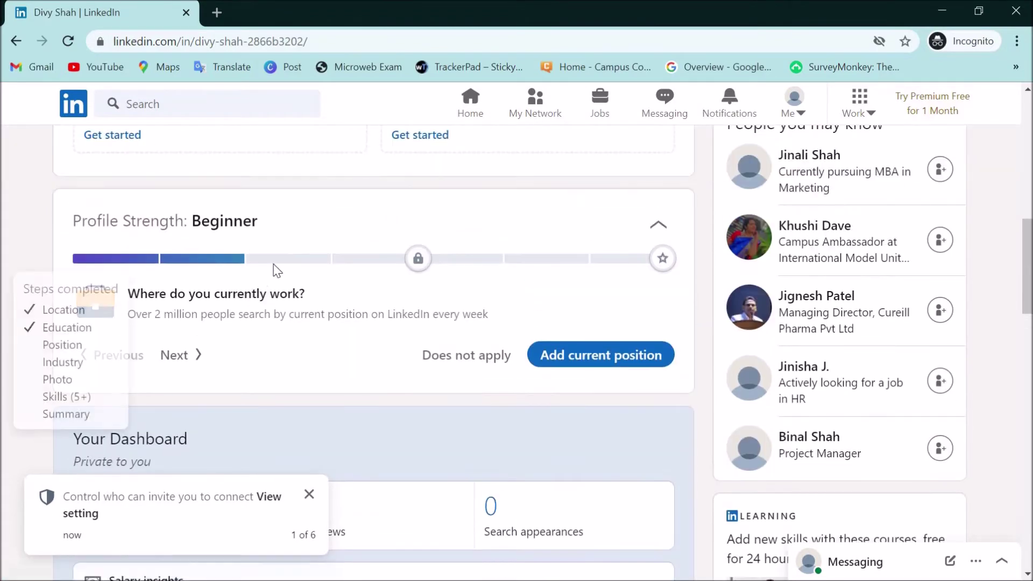
Use the Beginner profile strength card's Add current position suggestion to start work experience.
double_click(189, 213)
mouse_move(636, 264)
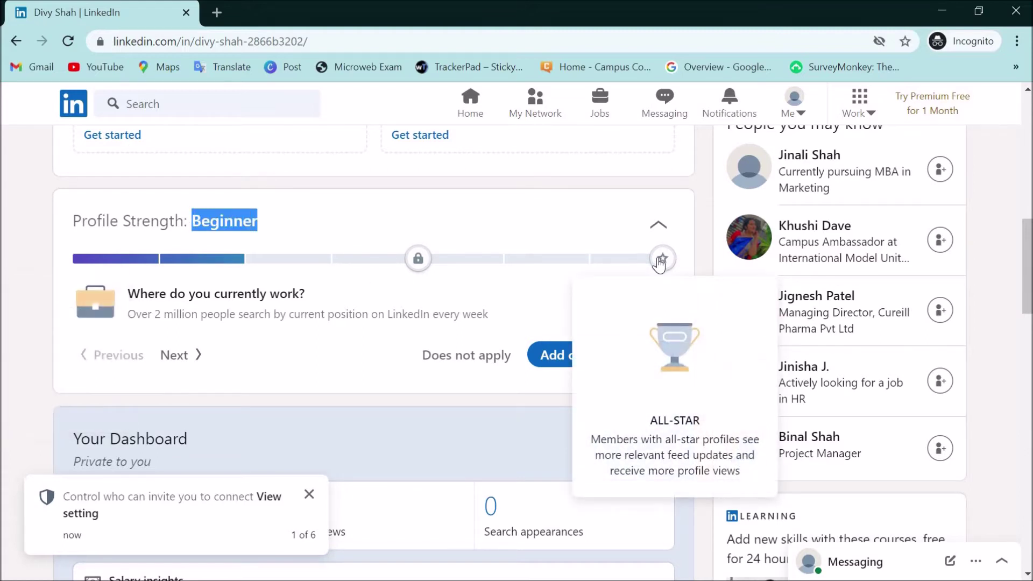
click(175, 354)
click(115, 355)
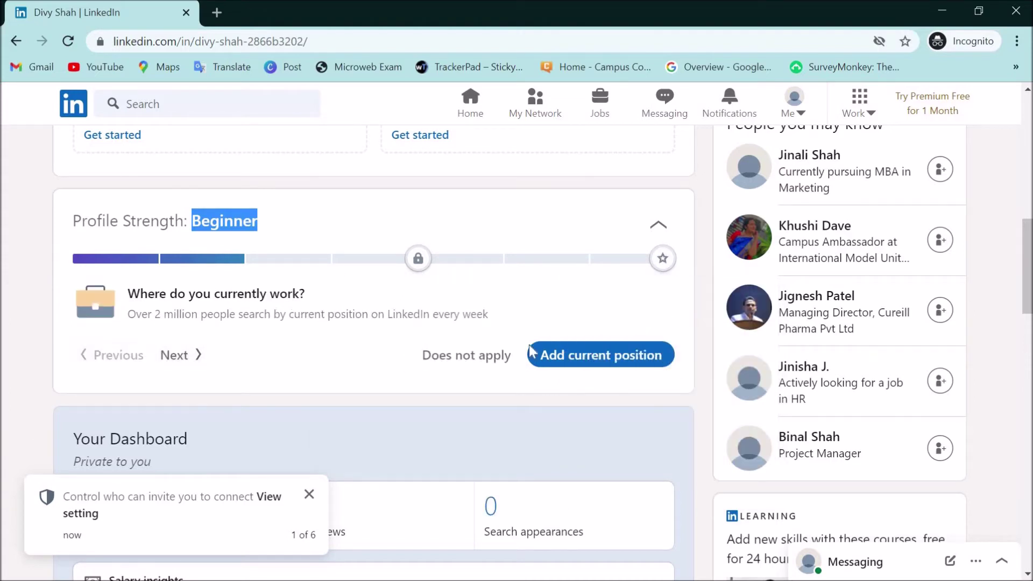
click(580, 363)
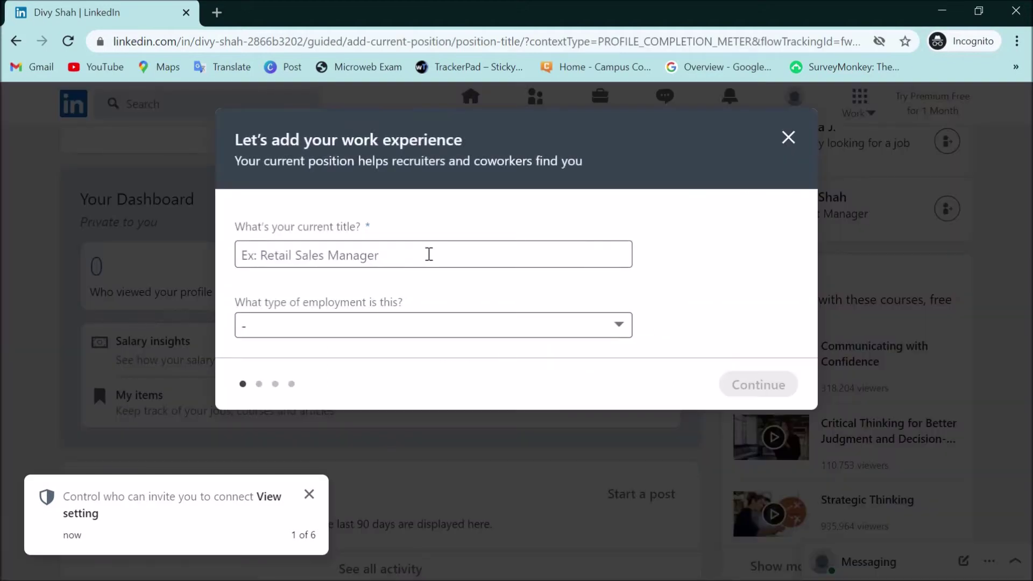
click(429, 254)
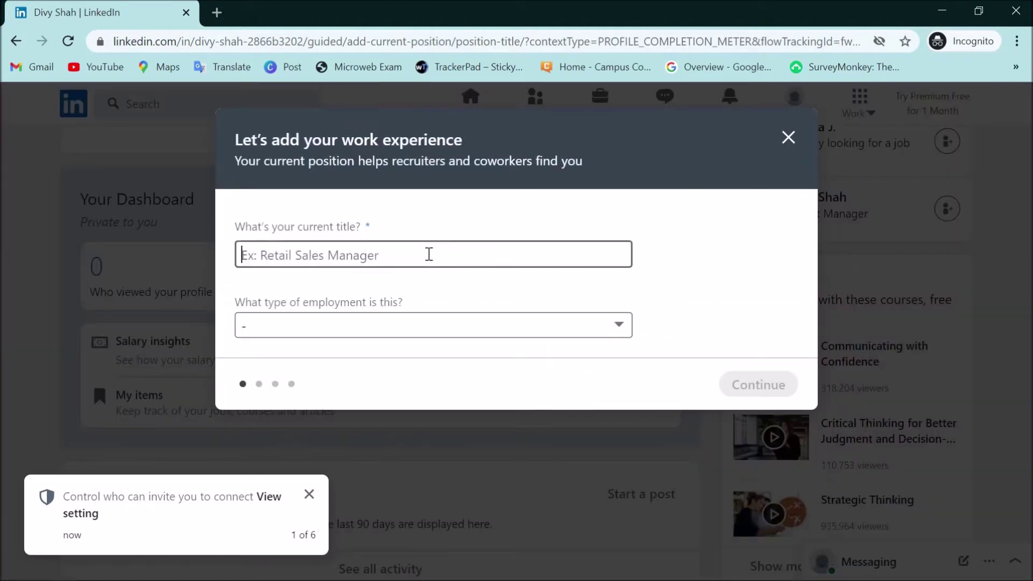
Set the job title to Data Analyst with Full-time employment type.
click(402, 327)
click(417, 253)
text(an)
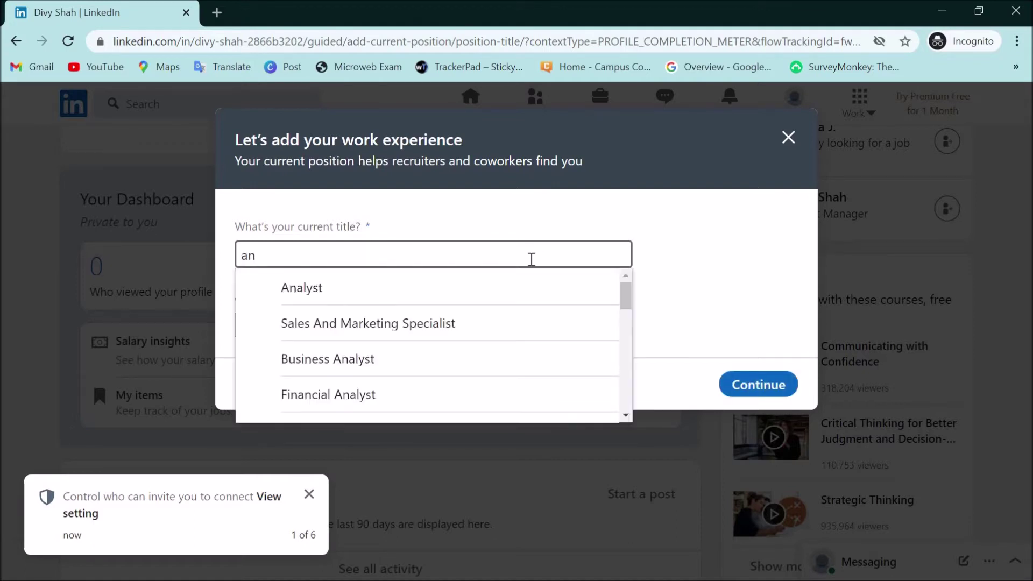
text(y)
click(316, 287)
click(418, 325)
click(418, 325)
click(418, 325)
click(398, 367)
Enter abc as the workplace and a start date of March 2005.
click(757, 382)
click(368, 284)
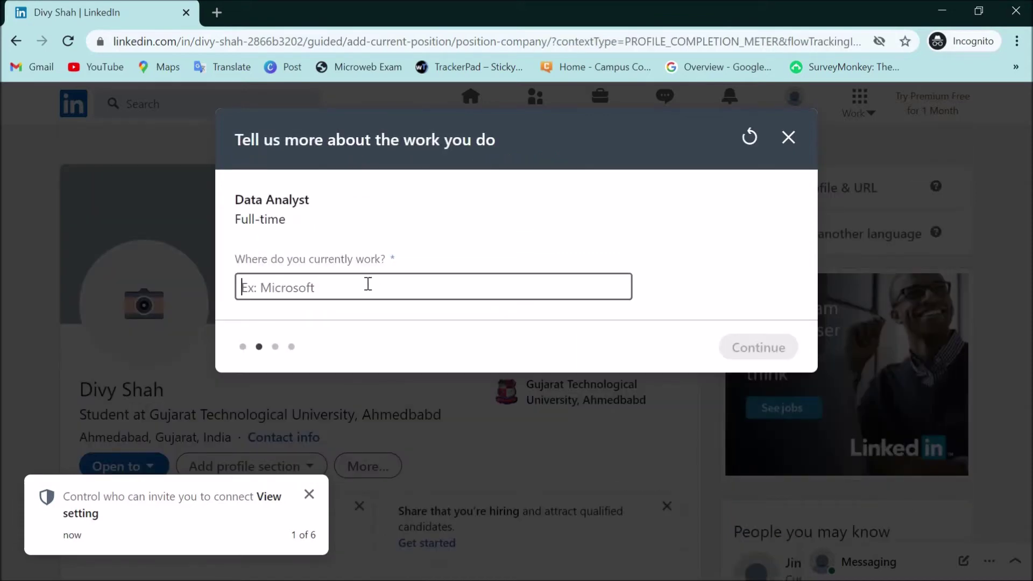
text(abc)
click(741, 350)
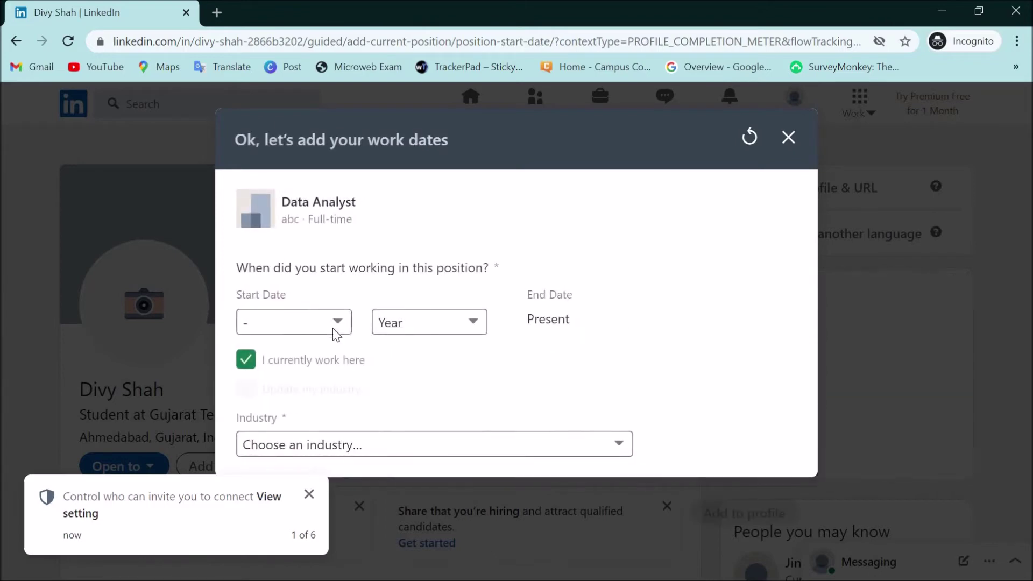
click(322, 326)
click(334, 397)
click(464, 323)
scroll(443, 294, down, 1)
click(442, 282)
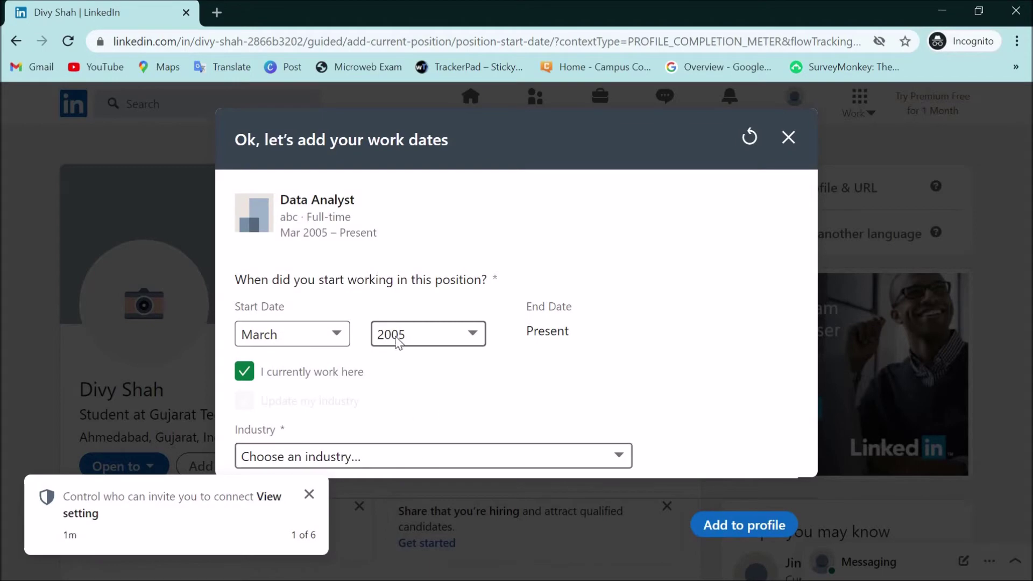
Pick Business Supplies & Equipment as industry, add to profile, and skip the location step.
click(377, 456)
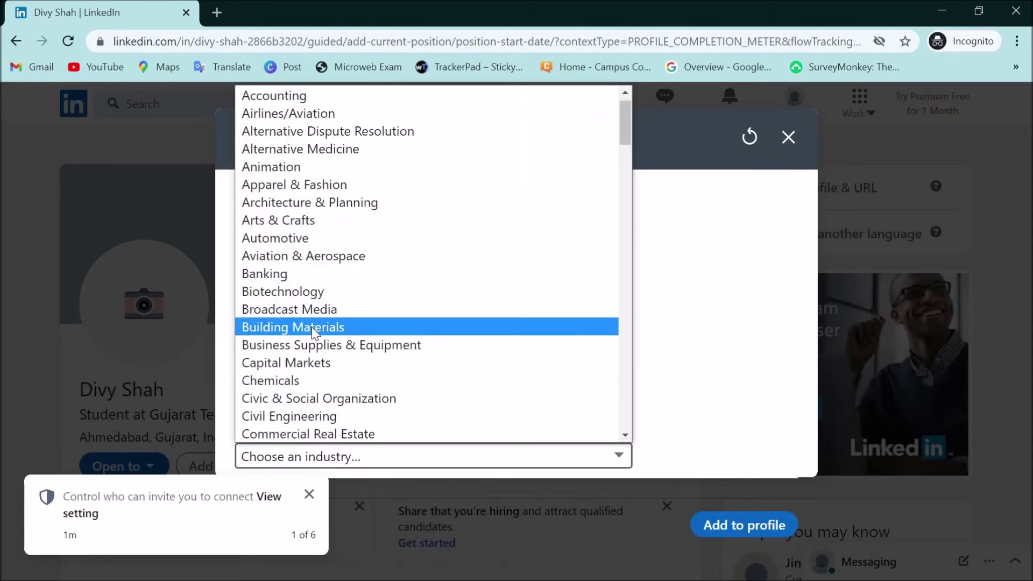
click(332, 347)
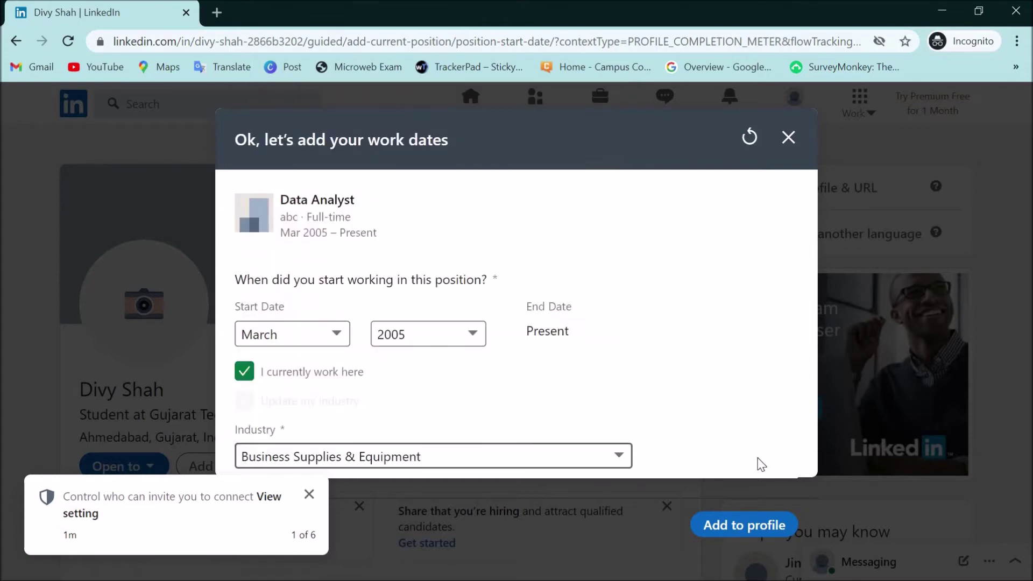
click(745, 527)
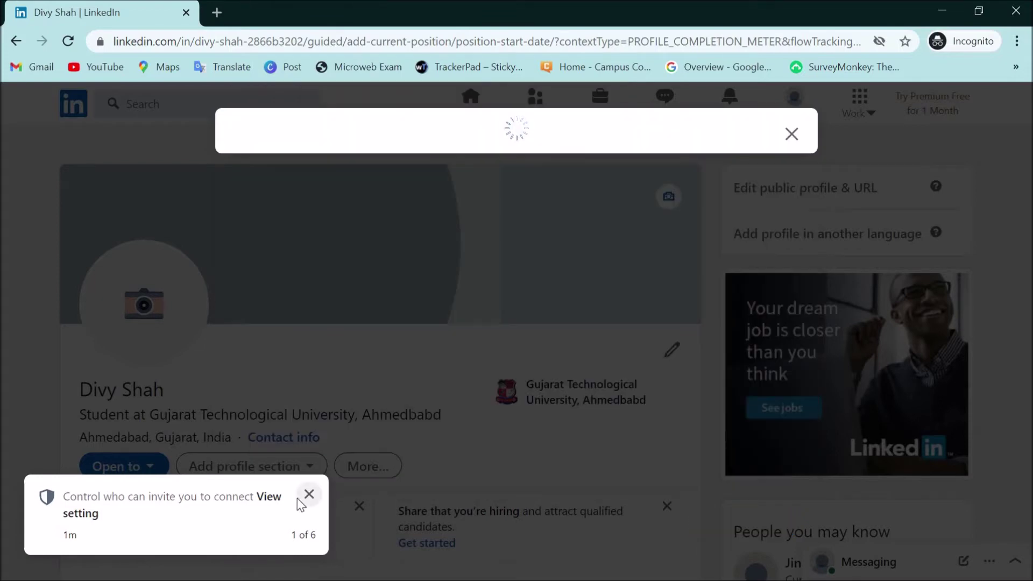
click(309, 495)
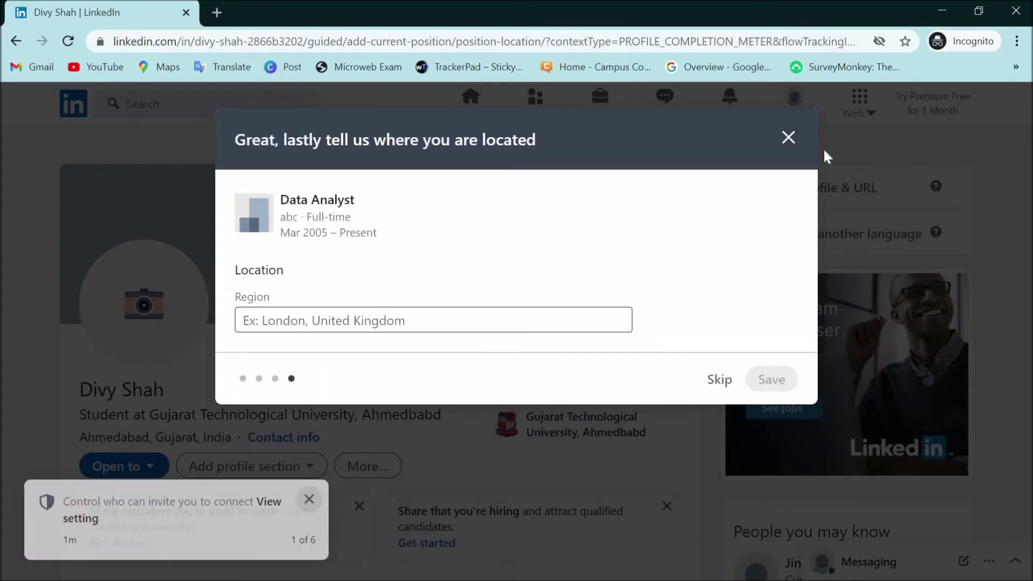
click(786, 141)
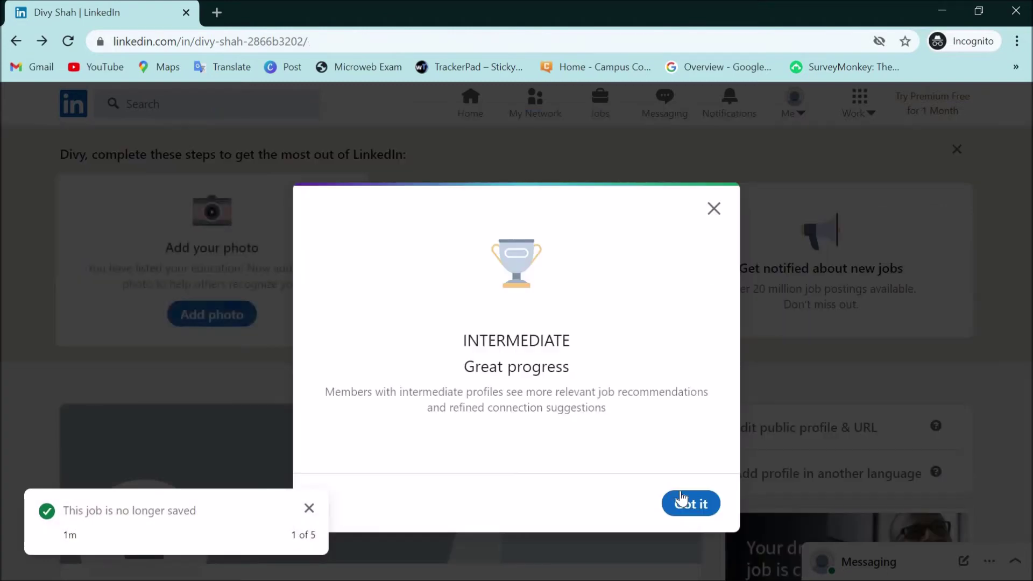
Dismiss the Intermediate progress message and advance Profile Strength to the Add 5 skills tip.
click(690, 504)
scroll(487, 320, down, 15)
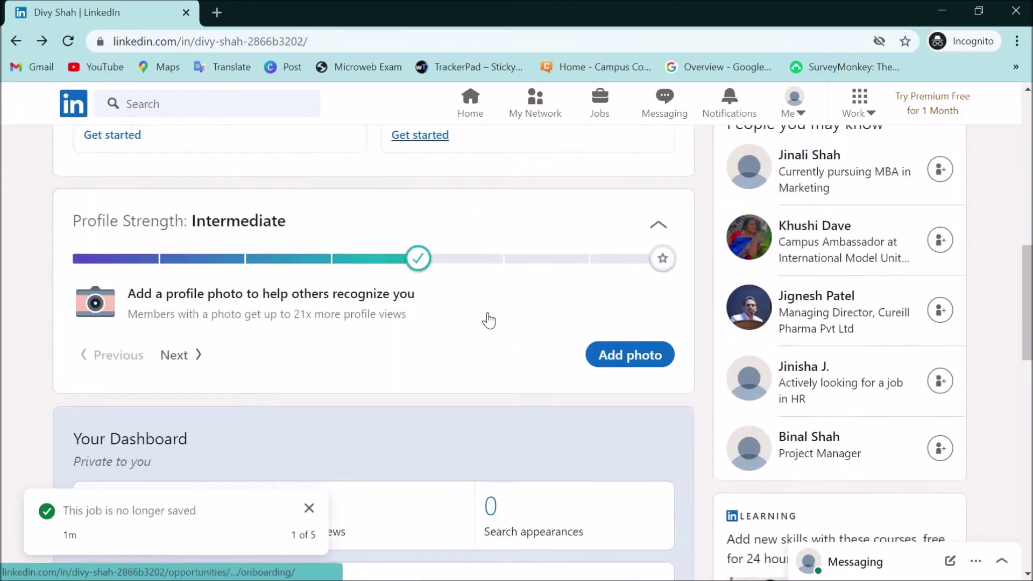
scroll(114, 271, up, 5)
scroll(356, 332, down, 6)
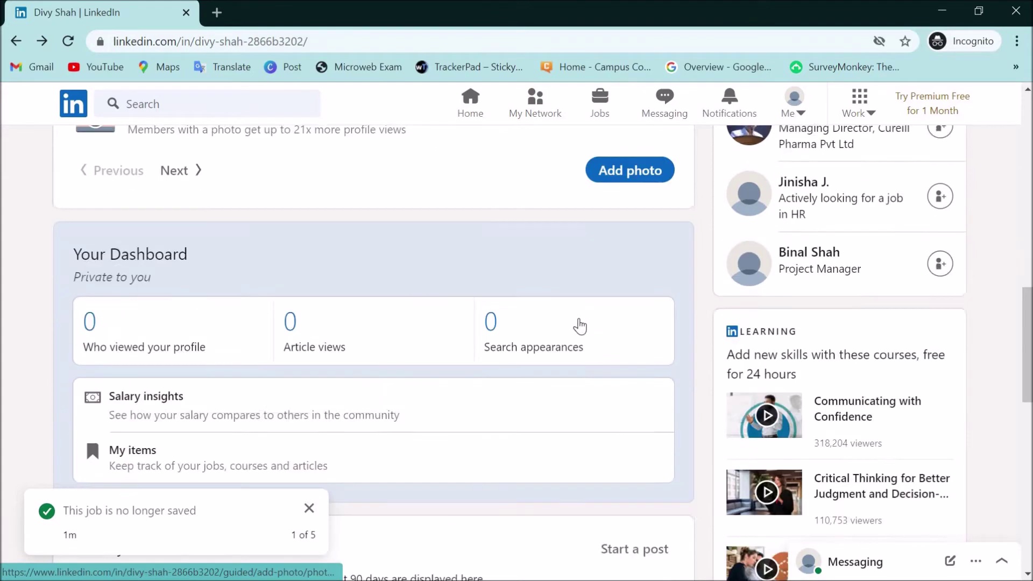
scroll(525, 316, up, 10)
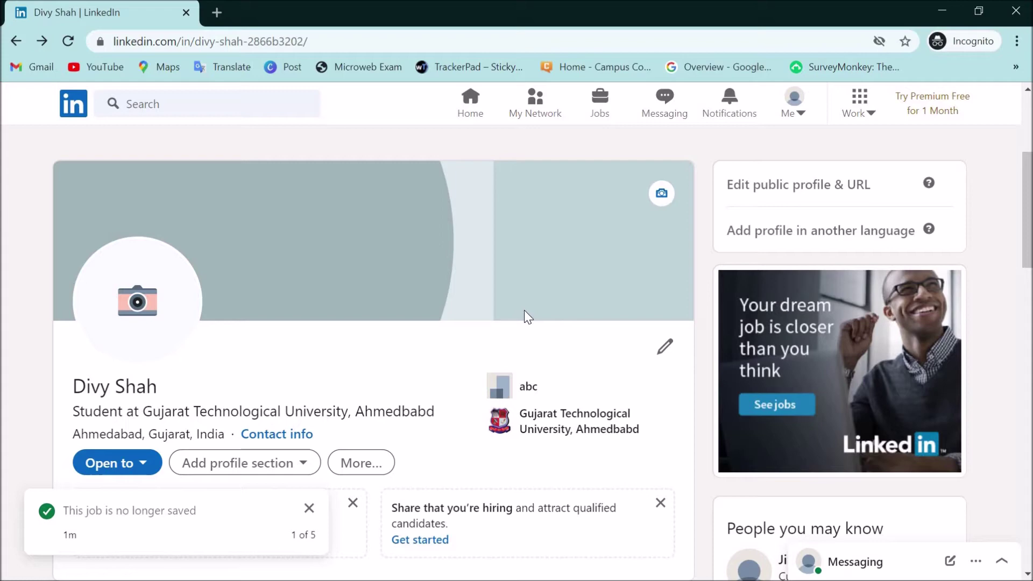
scroll(525, 316, down, 1)
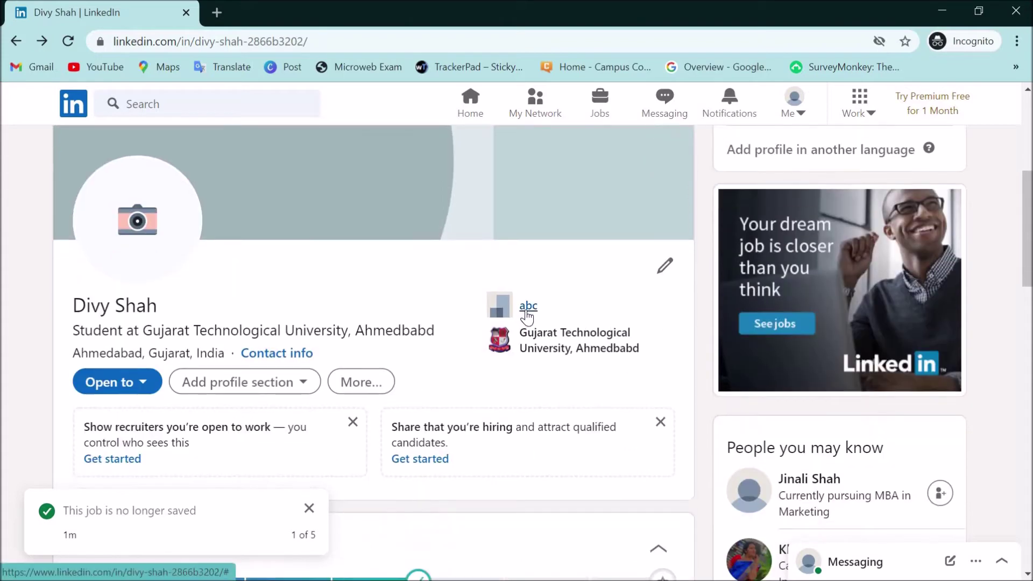
scroll(525, 316, down, 5)
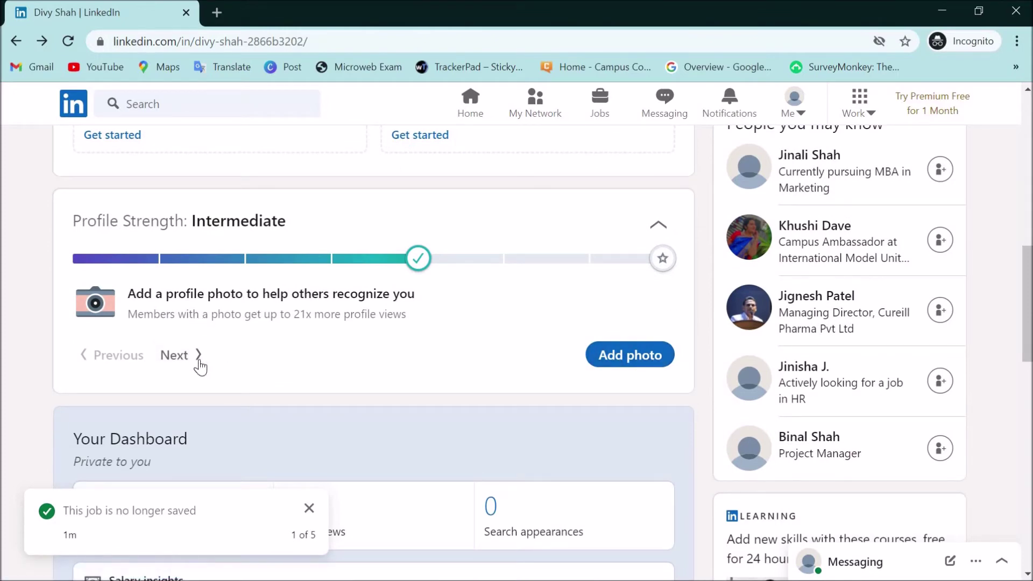
scroll(226, 361, up, 5)
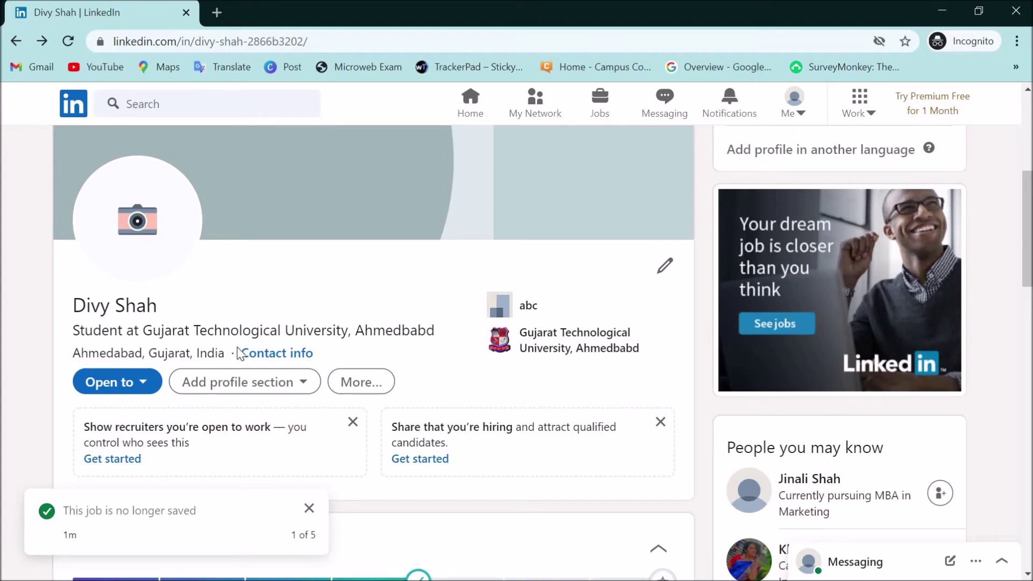
scroll(233, 333, down, 5)
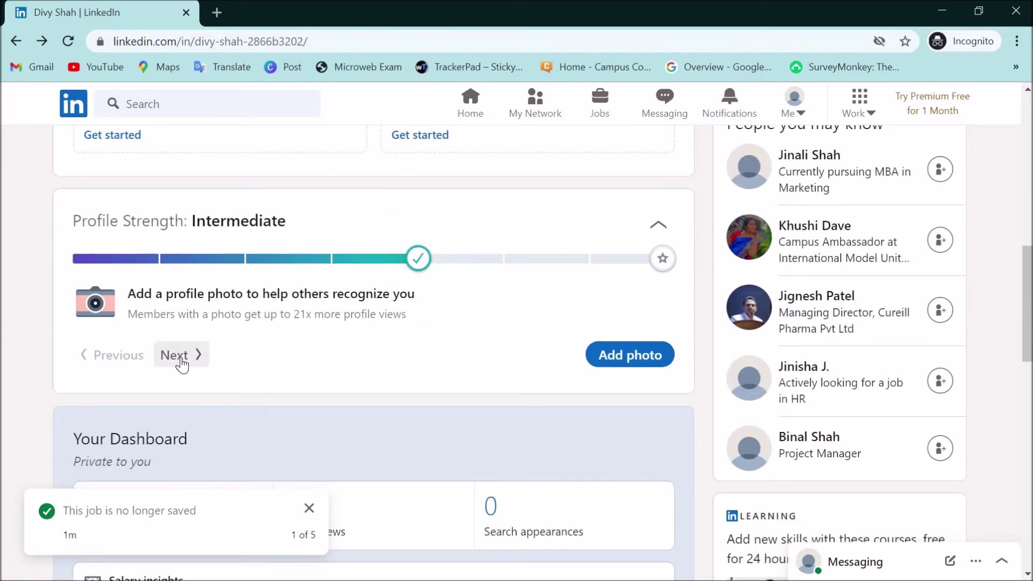
click(182, 365)
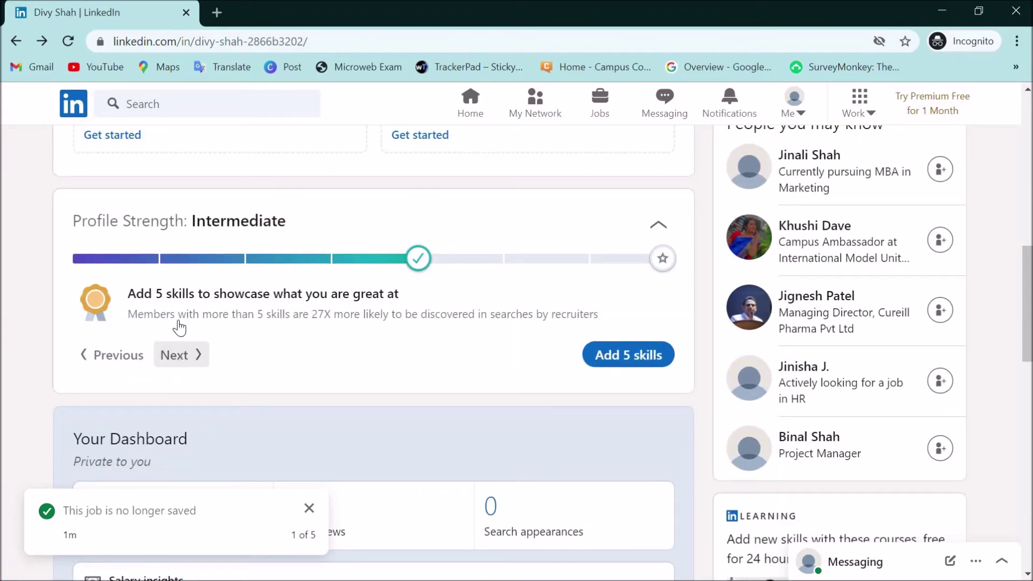
click(613, 356)
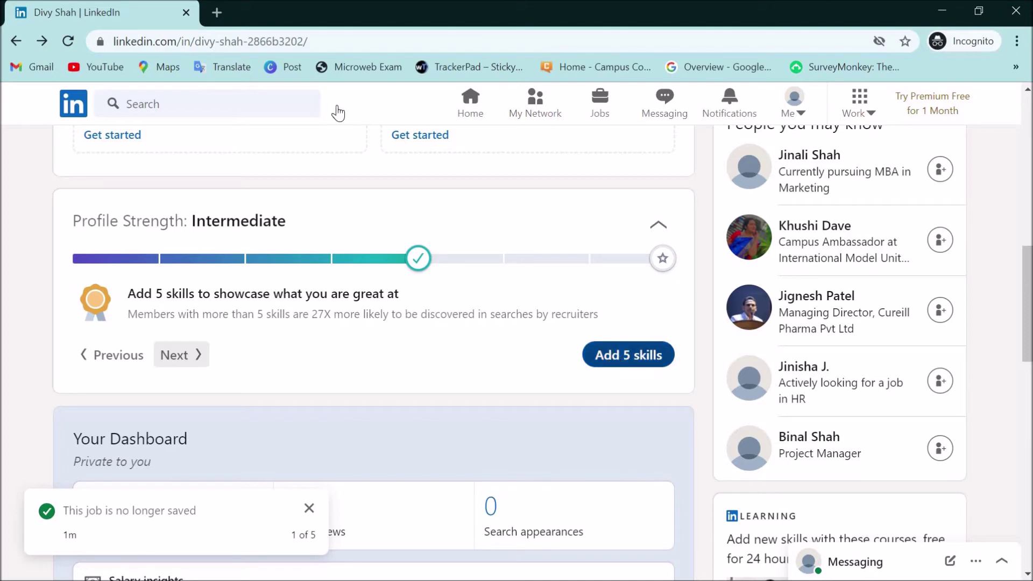
click(218, 12)
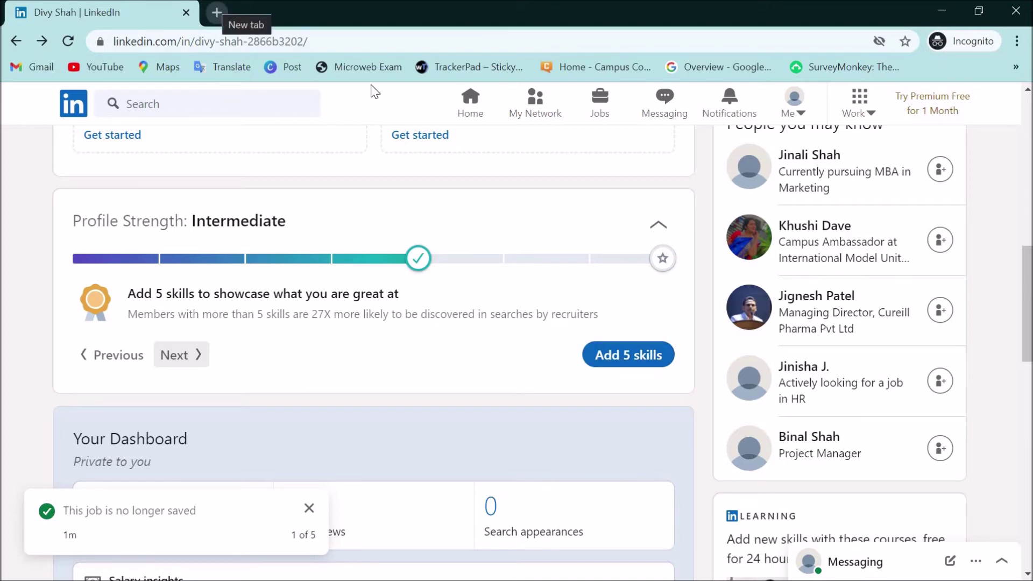
Go to qwiklabs.com and open the public profile from My Learning to review badges.
text(qwik;)
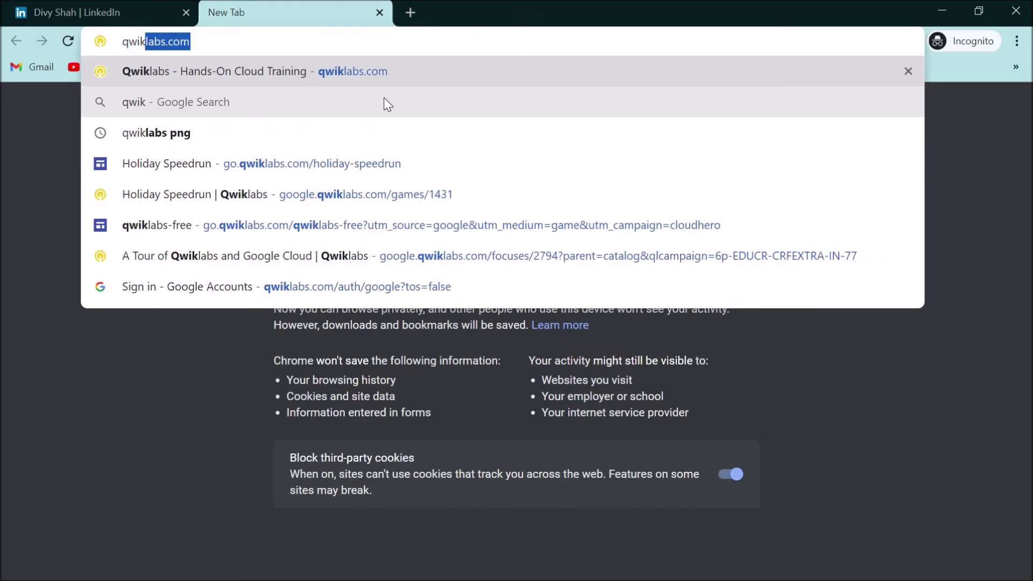
key(BackSpace)
text(la)
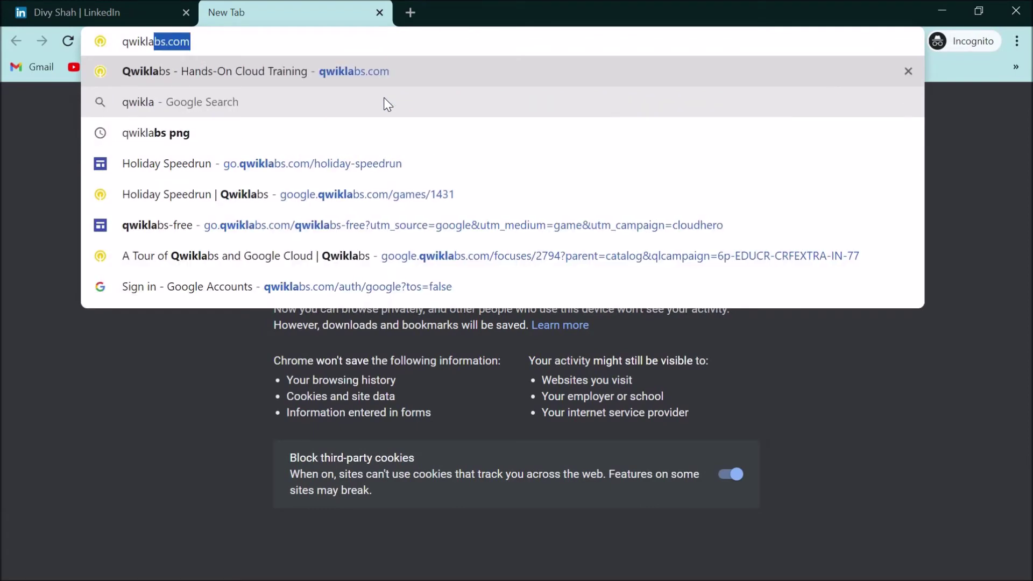
key(Return)
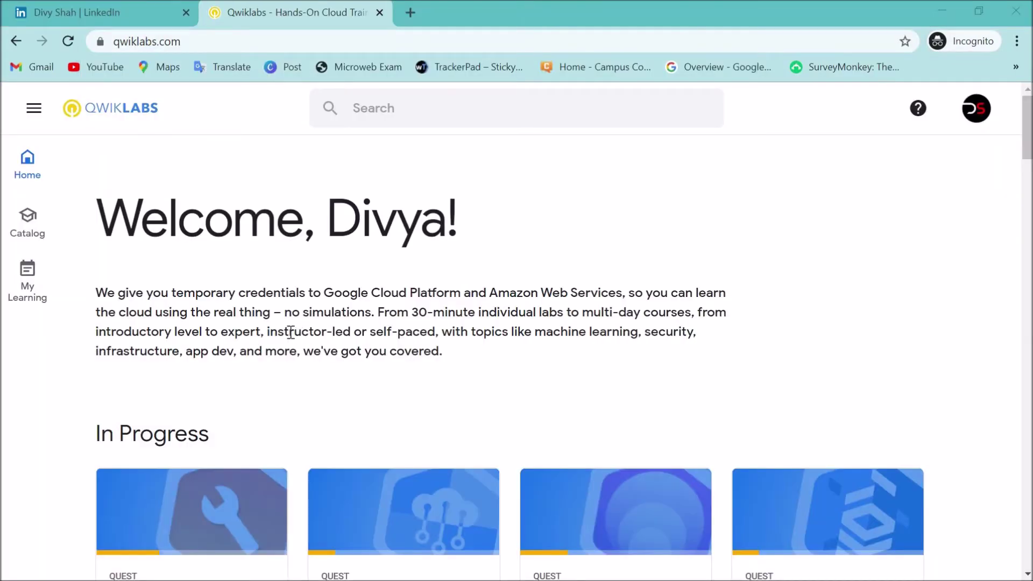
click(34, 289)
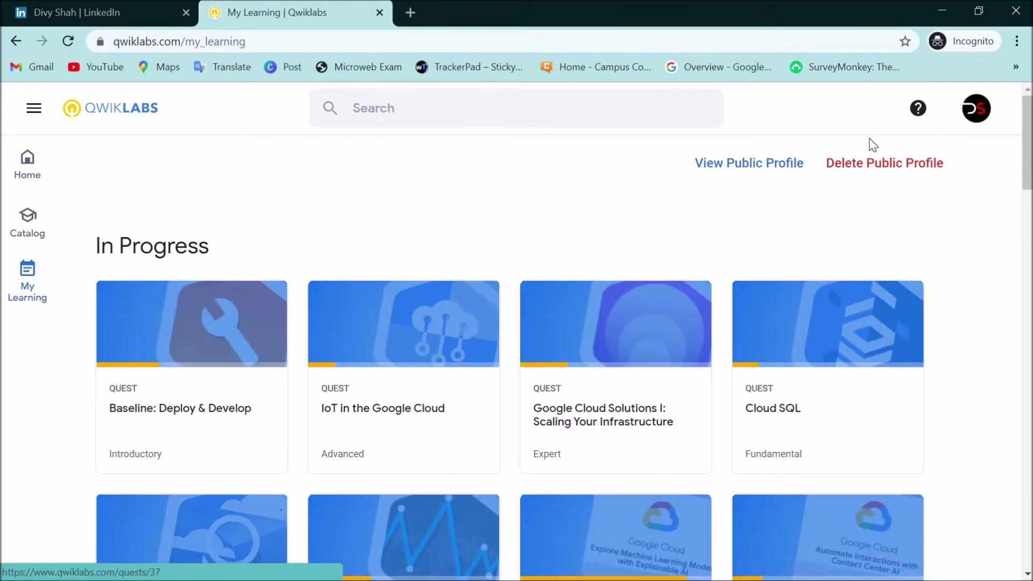
click(780, 168)
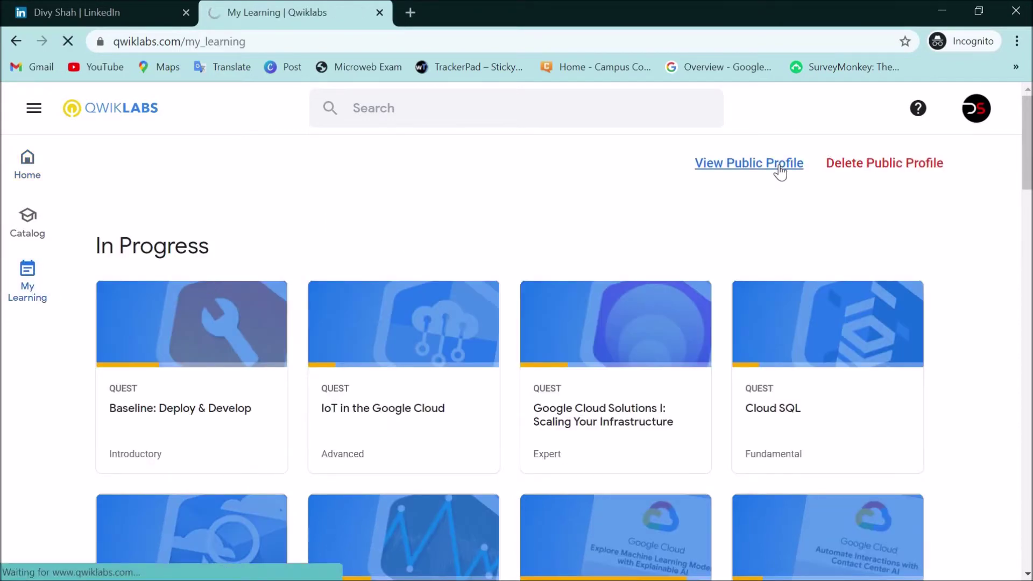
scroll(558, 300, down, 10)
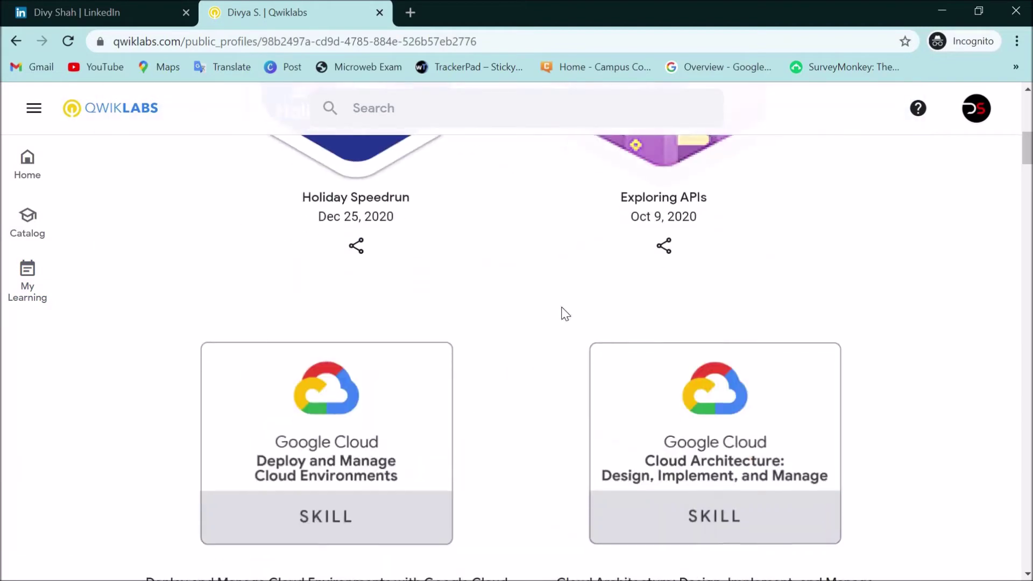
scroll(565, 314, down, 5)
scroll(560, 312, up, 15)
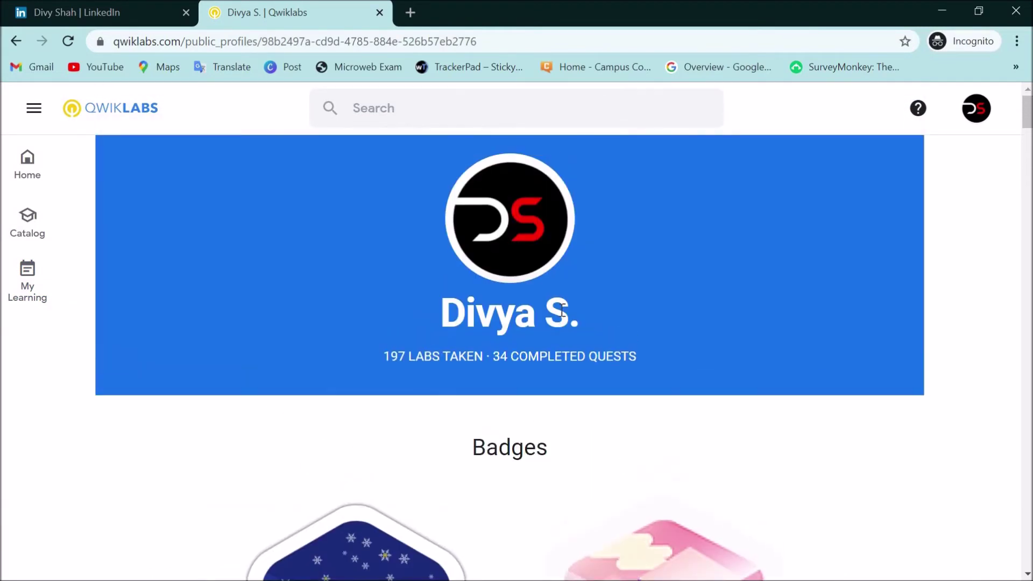
scroll(544, 321, down, 10)
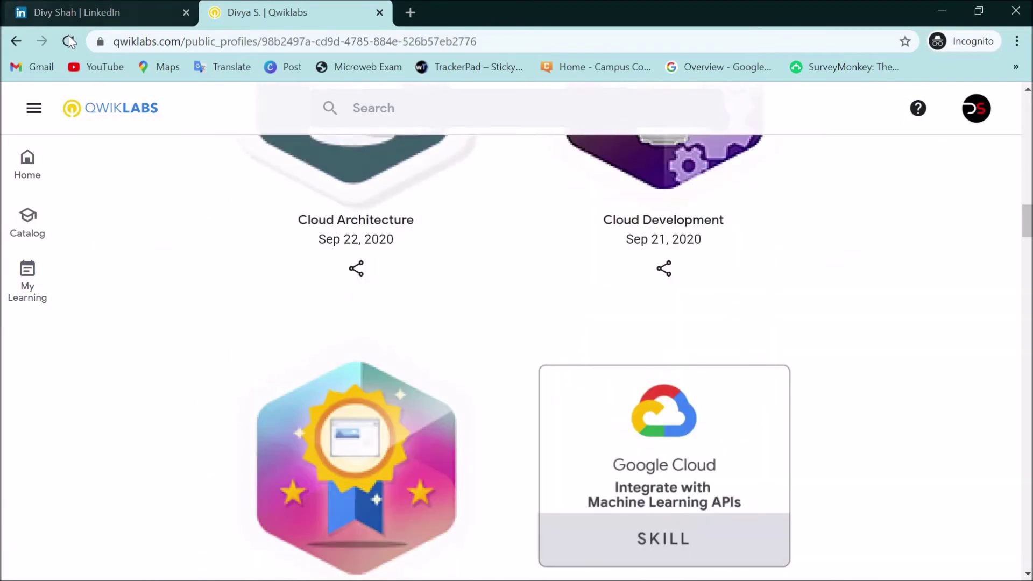
Return to the LinkedIn tab and scroll through the profile.
click(46, 12)
scroll(387, 300, down, 5)
scroll(279, 274, up, 12)
scroll(222, 316, up, 3)
scroll(334, 323, down, 6)
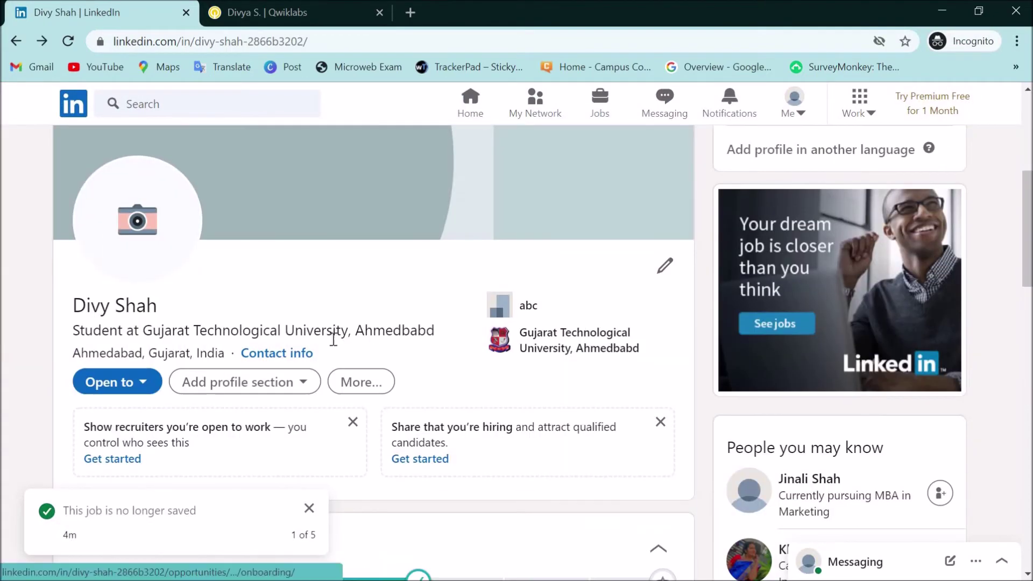
click(302, 382)
scroll(295, 384, down, 4)
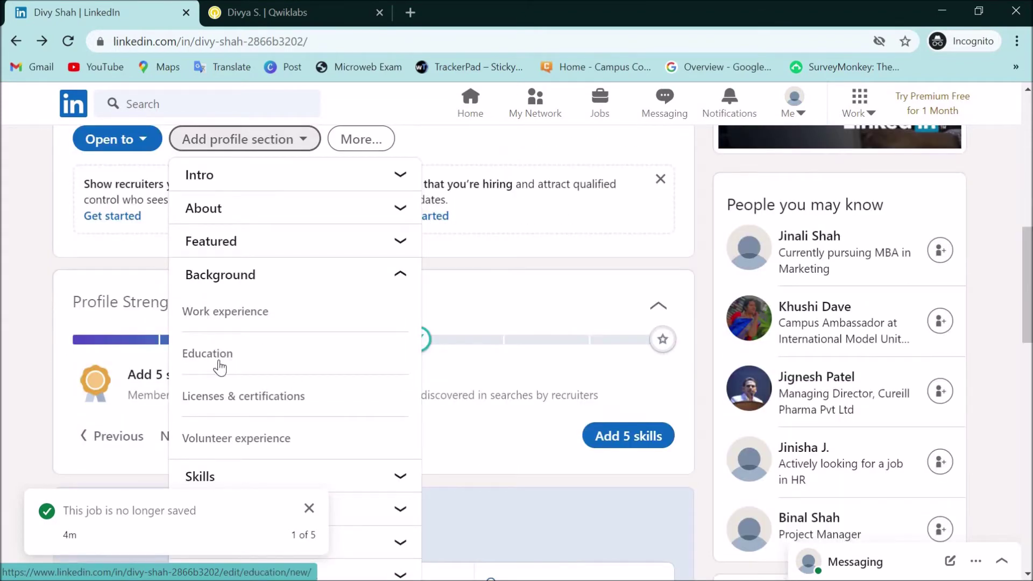
click(221, 370)
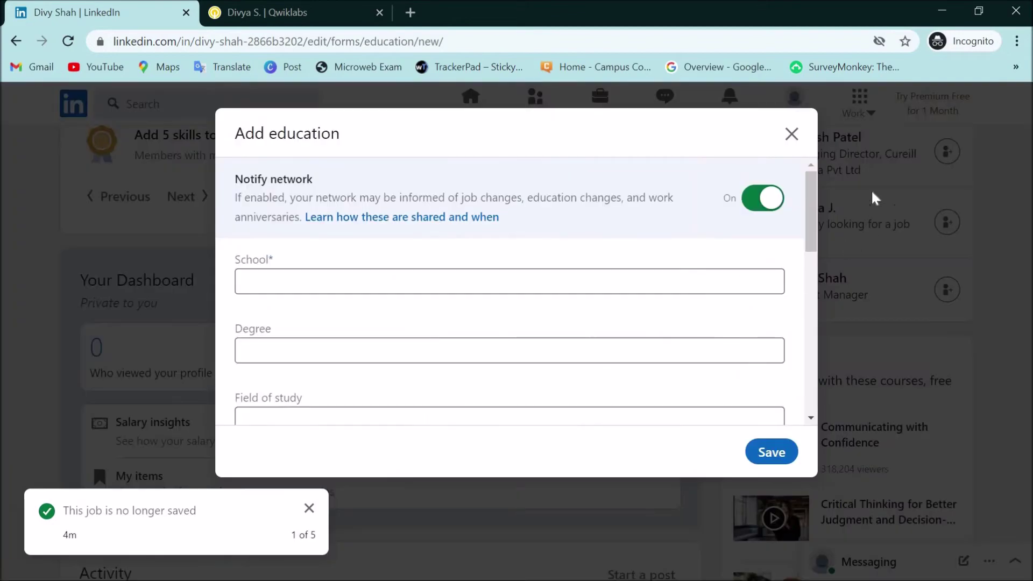
click(791, 133)
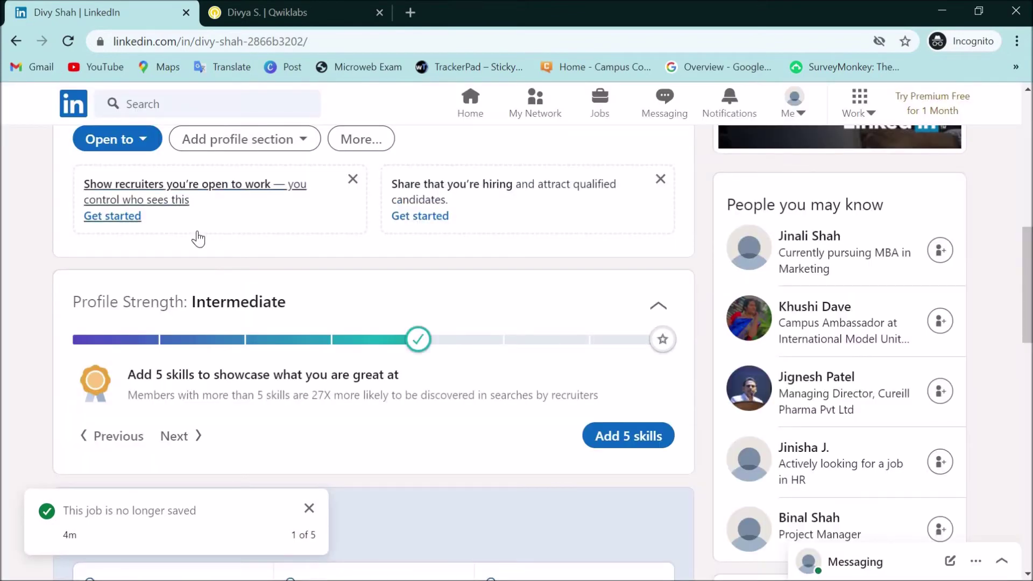
Start a new Licenses & certifications entry from the Add profile section list.
click(203, 228)
scroll(261, 333, down, 2)
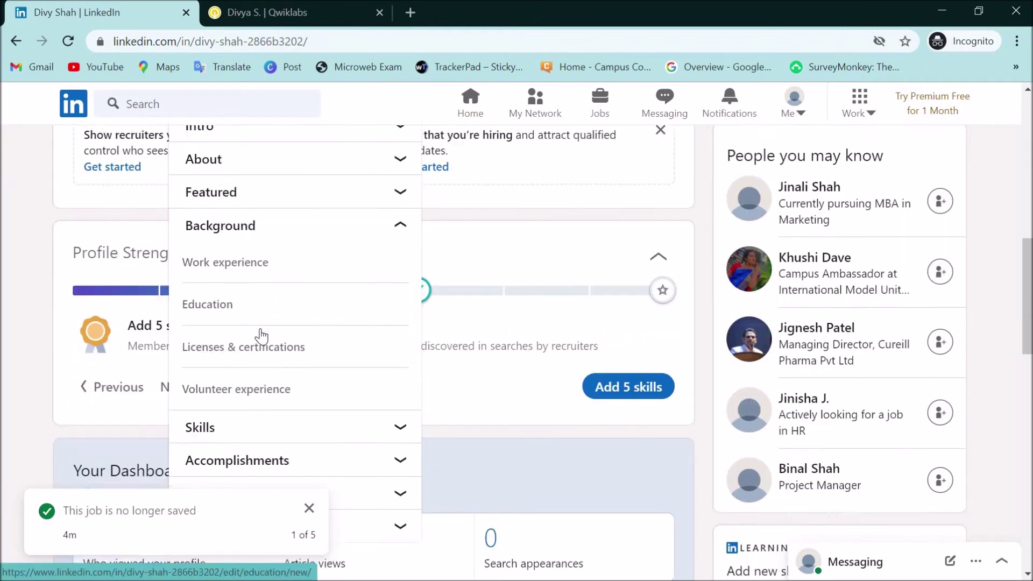
scroll(261, 334, down, 1)
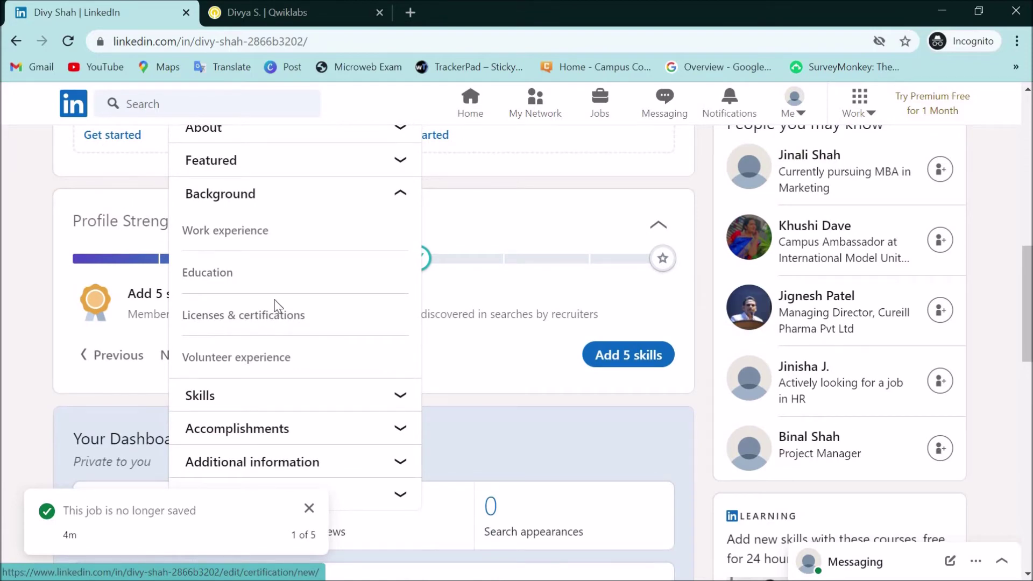
click(255, 318)
Copy the Qwiklabs public profile URL and return to the LinkedIn certification form.
click(262, 10)
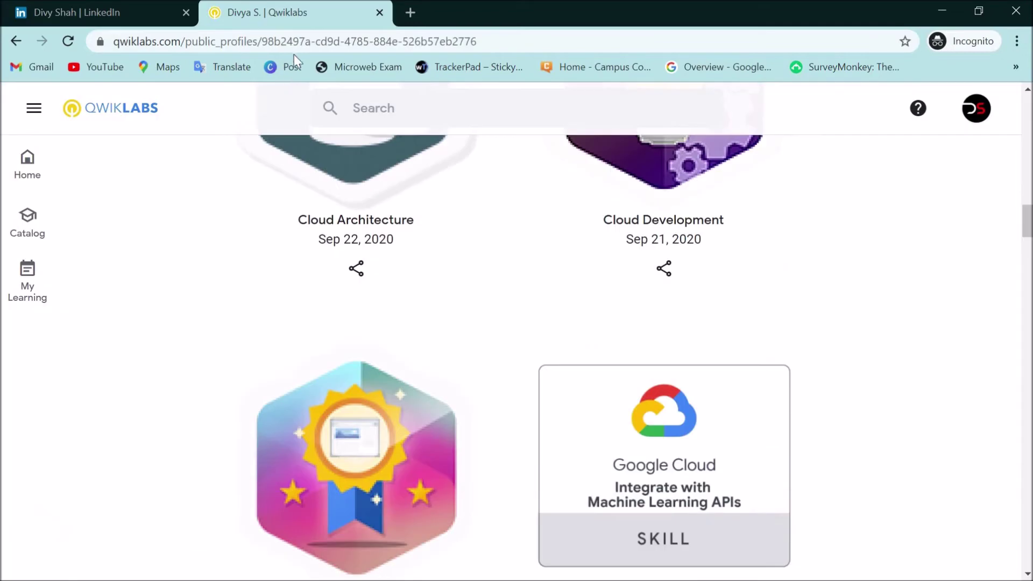
click(324, 41)
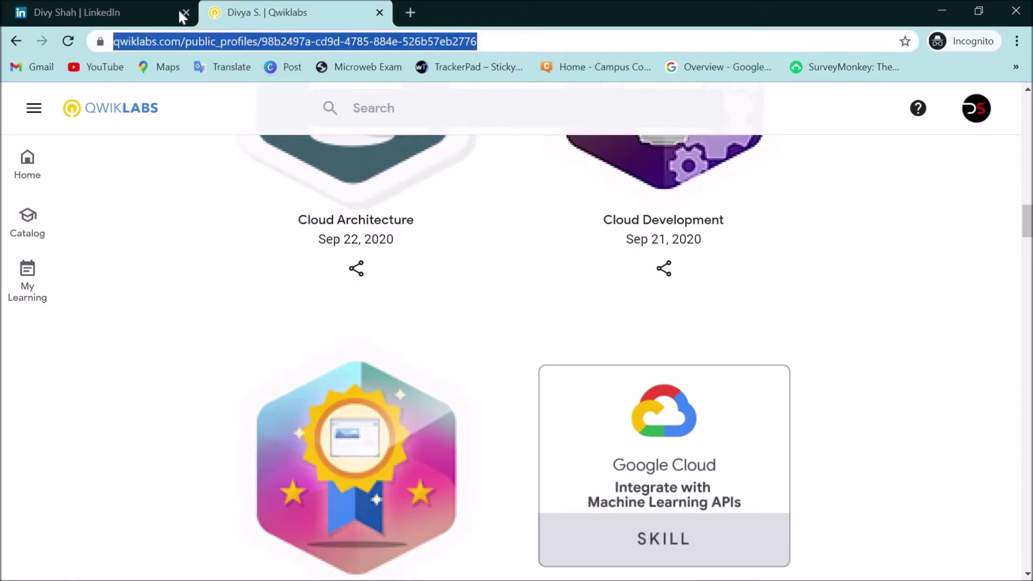
key(BackSpace)
click(142, 8)
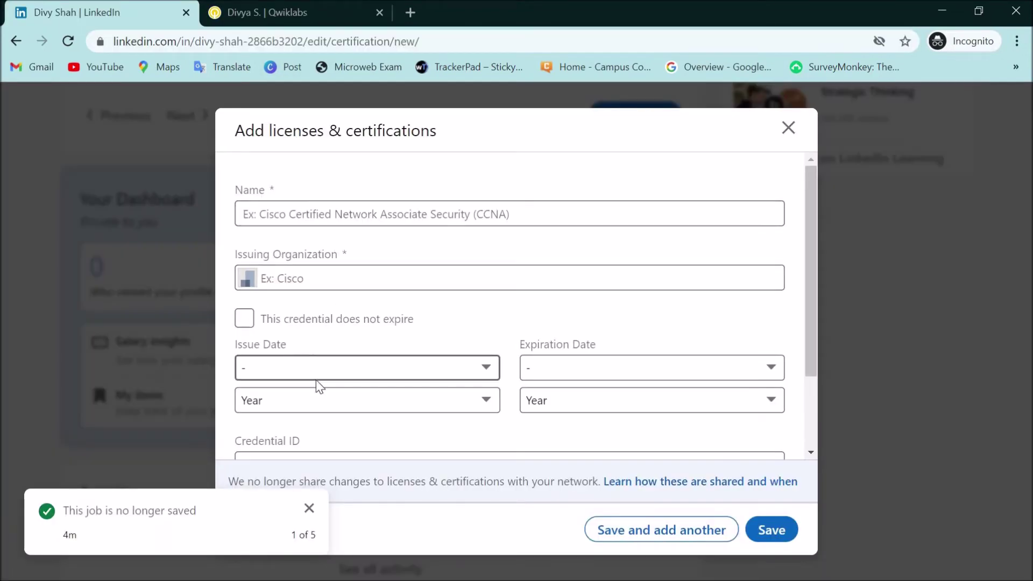
Paste the Qwiklabs URL as Credential URL, name it QWIKLABS BADGES, issued by Qwiklabs.
scroll(310, 409, down, 2)
click(306, 433)
key(ctrl+v)
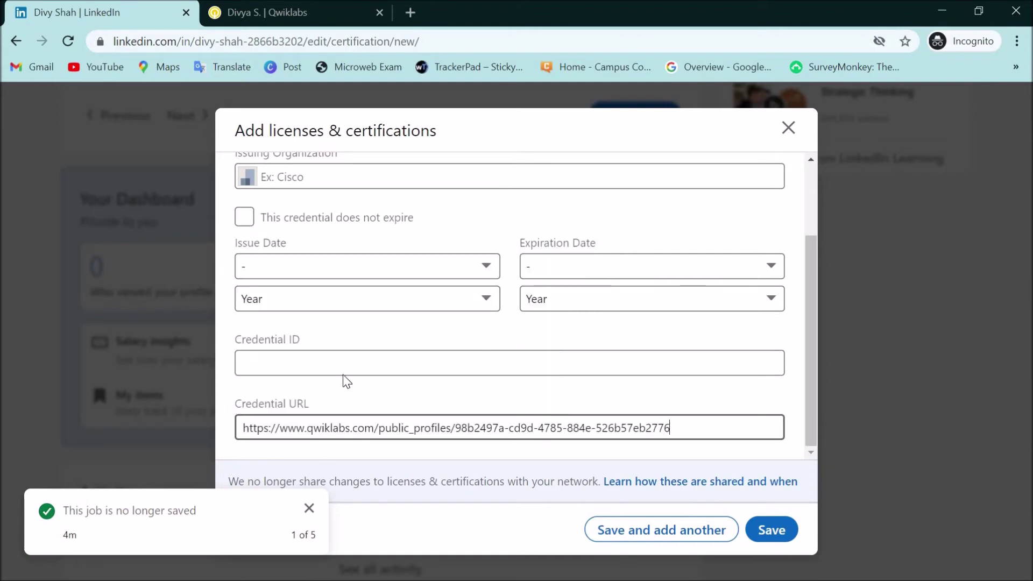
scroll(315, 225, up, 2)
click(315, 215)
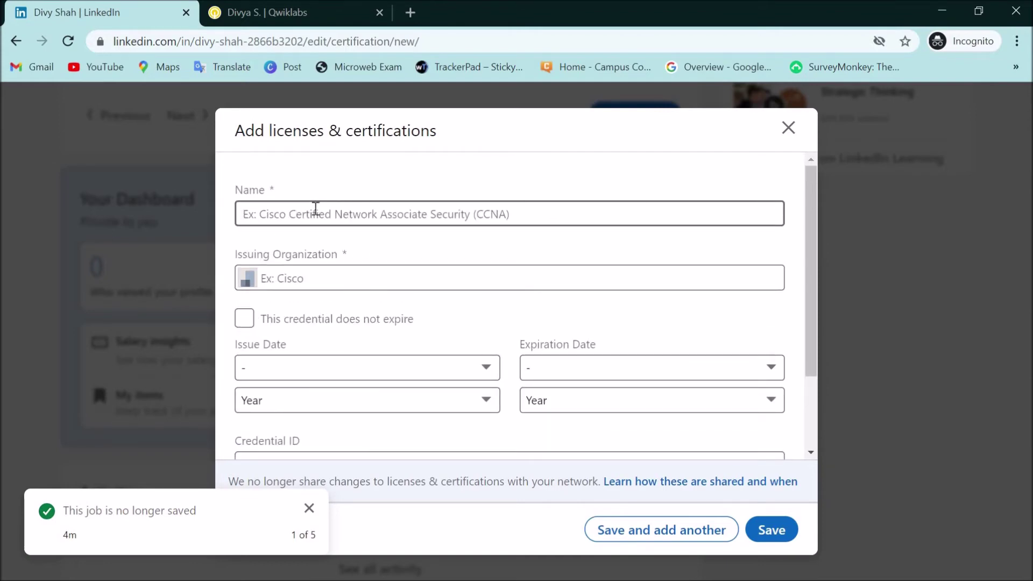
text(QWIKLABS)
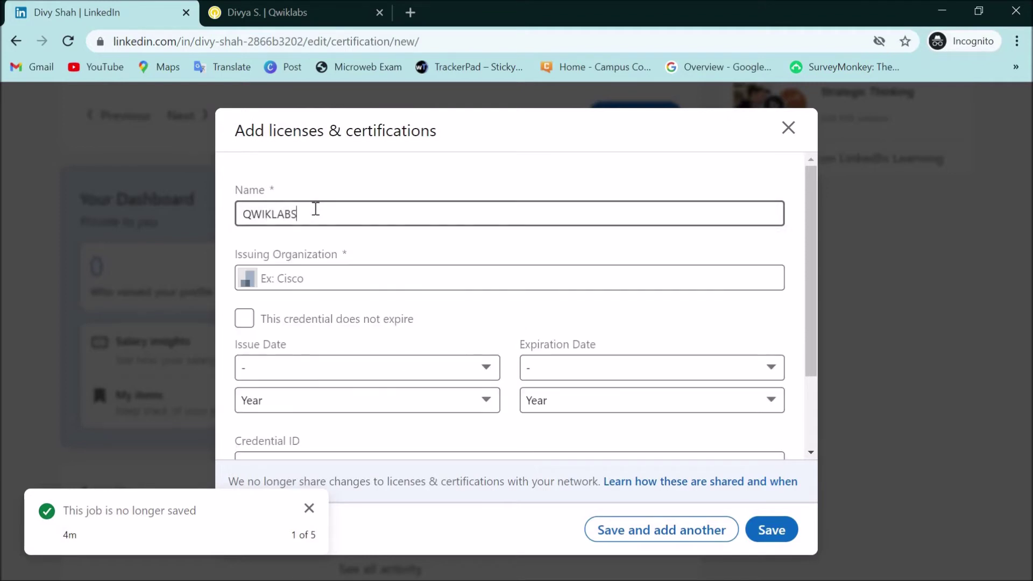
text( BADGES)
click(355, 277)
text(QWIK)
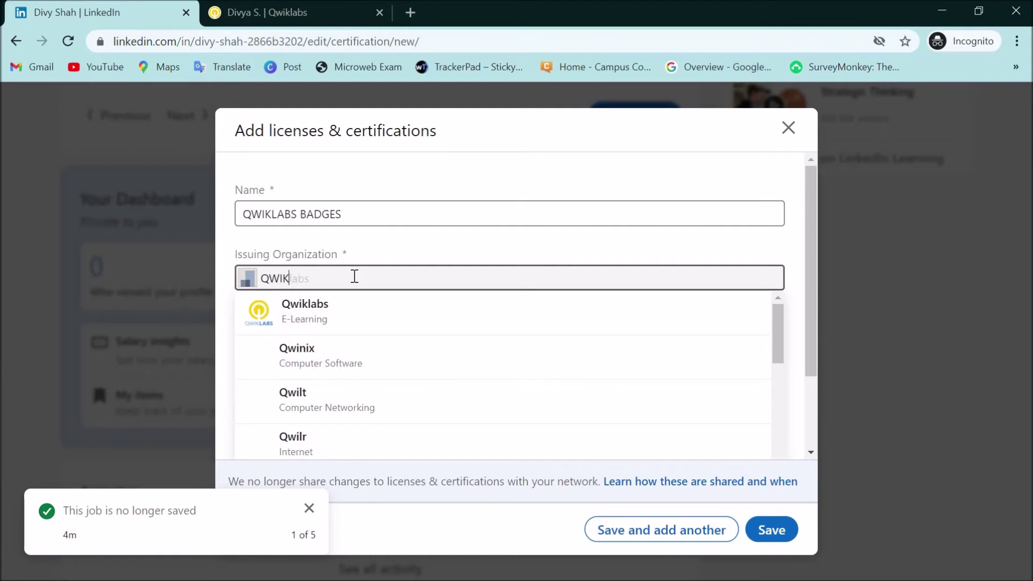
click(419, 332)
Mark the credential as non-expiring with issue date December 2020.
scroll(300, 290, down, 2)
click(279, 237)
click(362, 287)
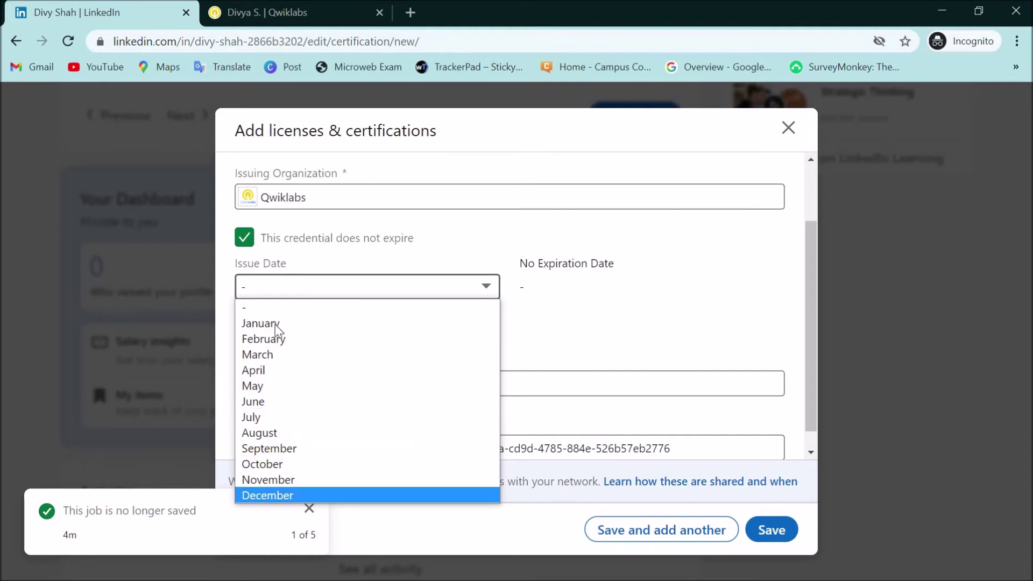
click(268, 495)
click(323, 319)
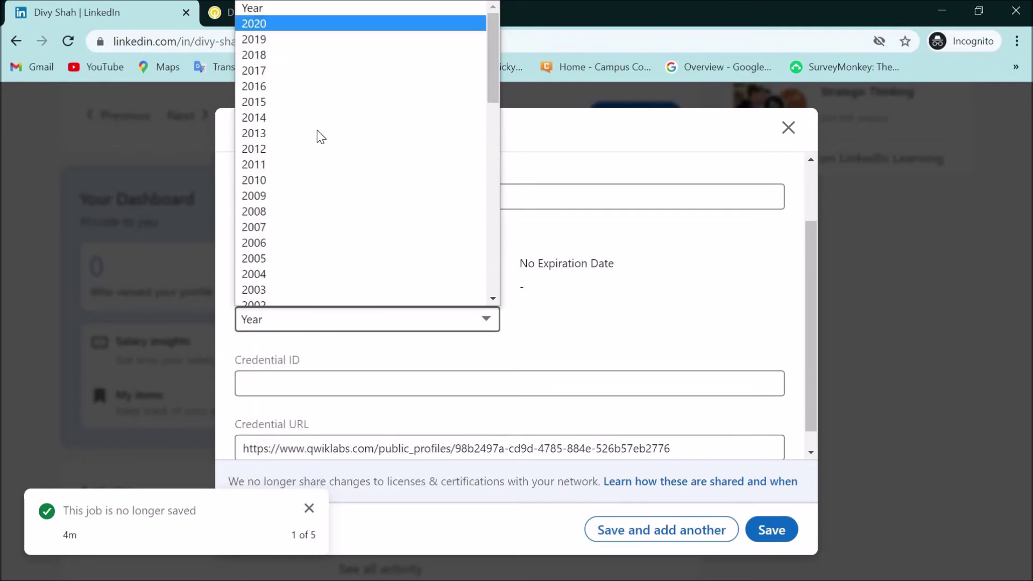
click(318, 23)
scroll(463, 332, down, 1)
Check the Qwiklabs badge dates (Sep 22 and Dec 25), then save the QWIKLABS BADGES certification.
click(355, 12)
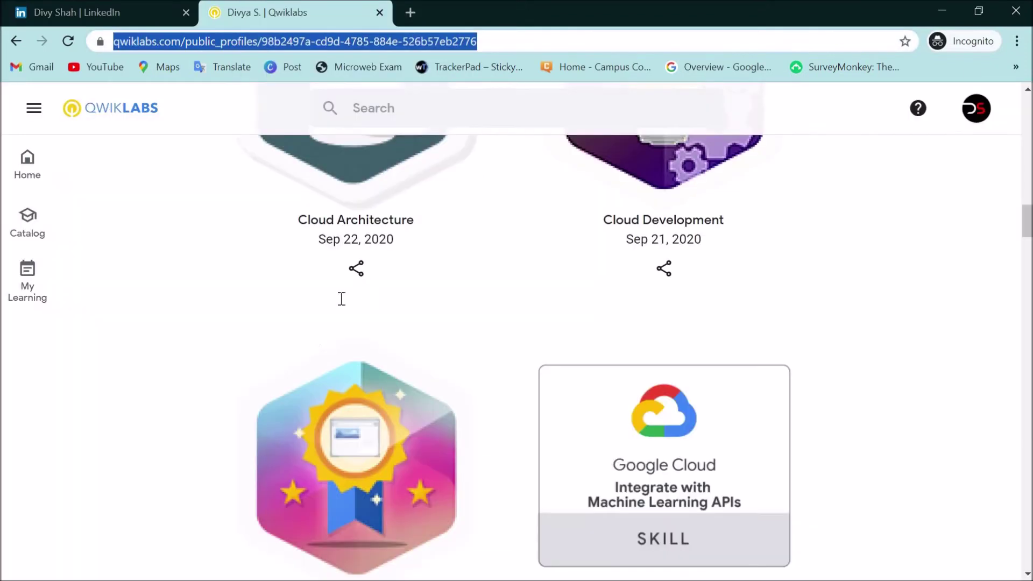
scroll(328, 312, up, 1)
triple_click(455, 326)
scroll(425, 323, up, 15)
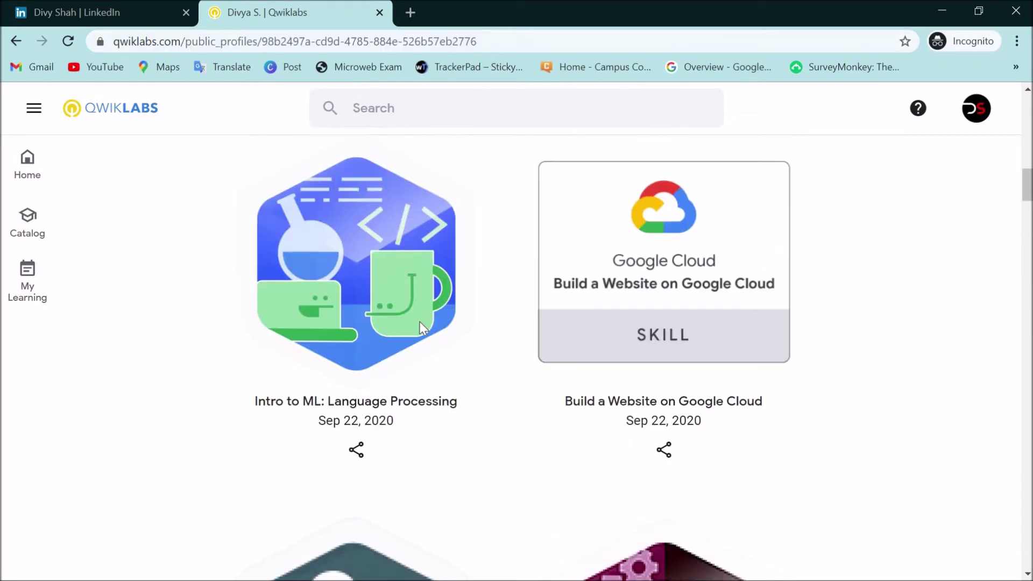
scroll(316, 461, down, 1)
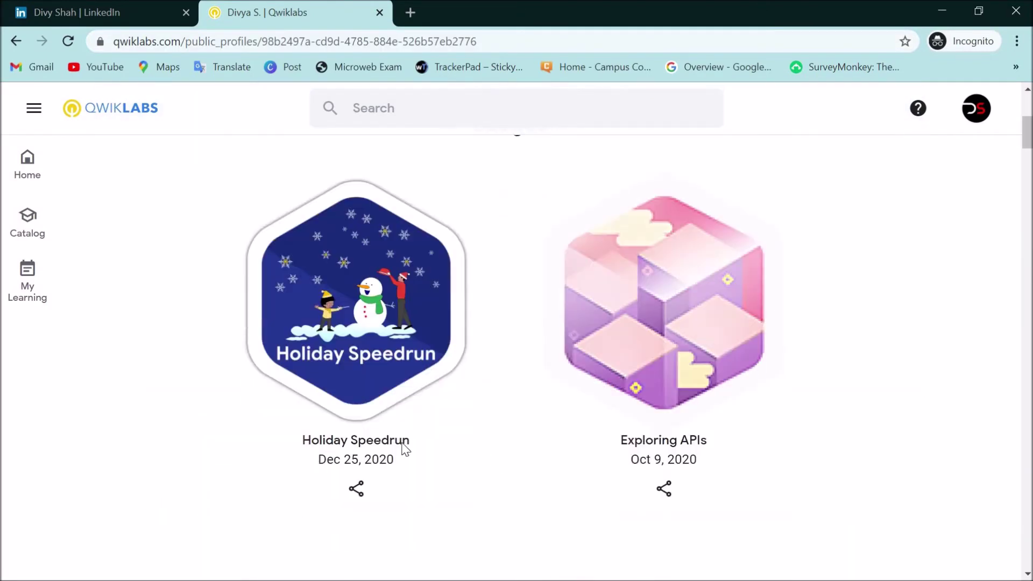
drag(317, 460, 395, 460)
drag(311, 441, 359, 459)
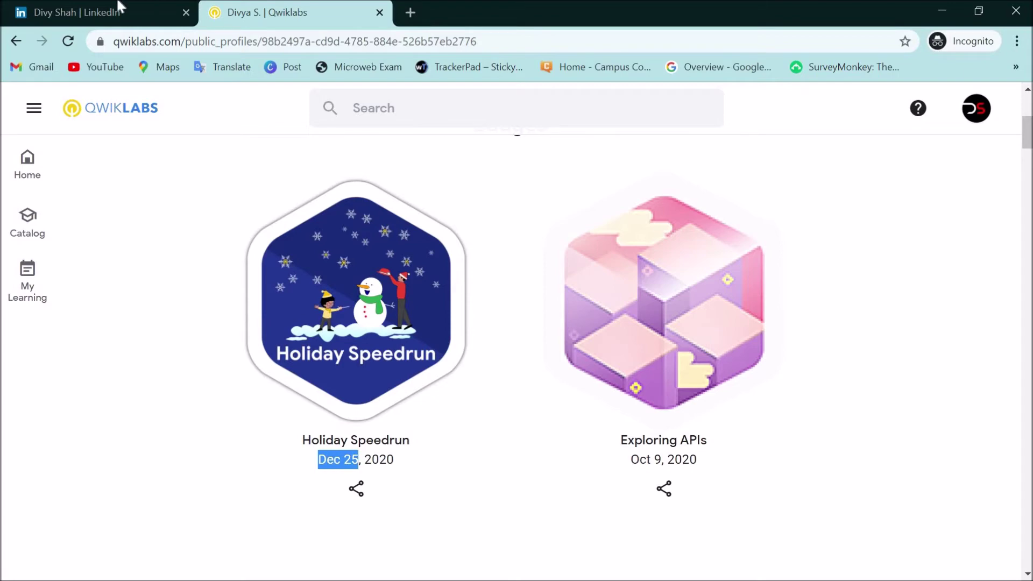
key(ctrl+Tab)
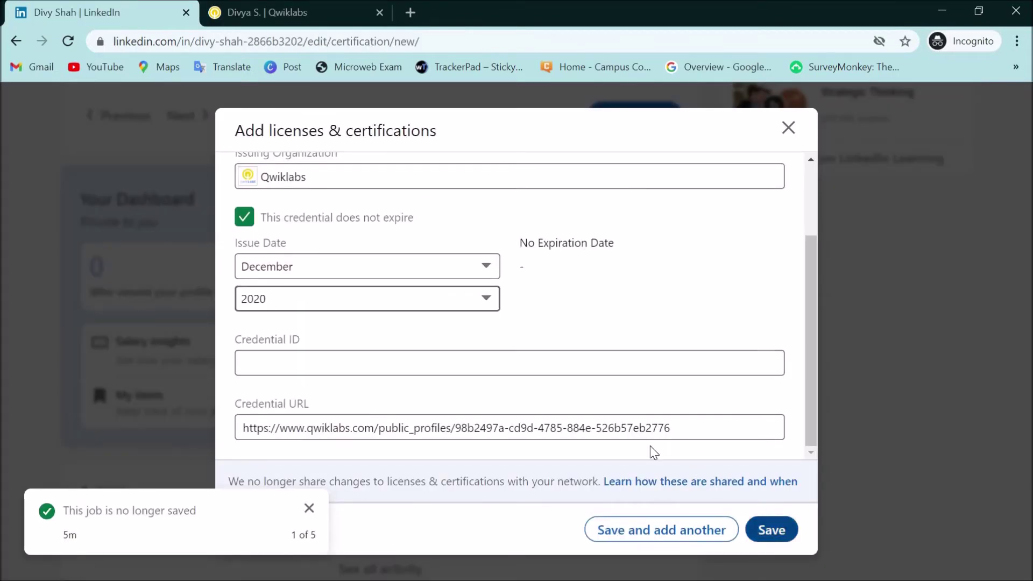
click(789, 540)
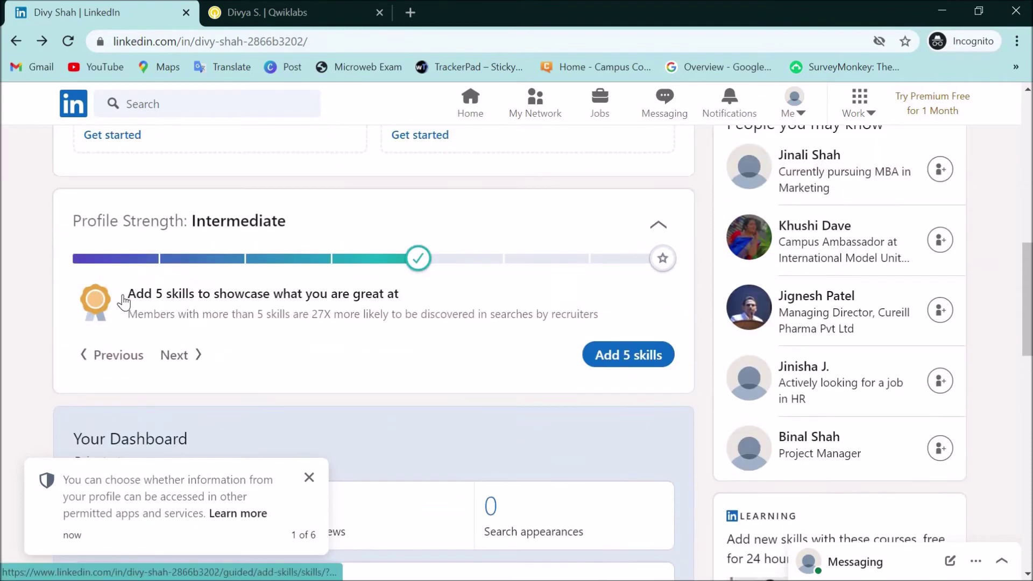
Add the suggested skills Data Analytics, Python, SQL, Data Science and Data Analysis.
click(237, 308)
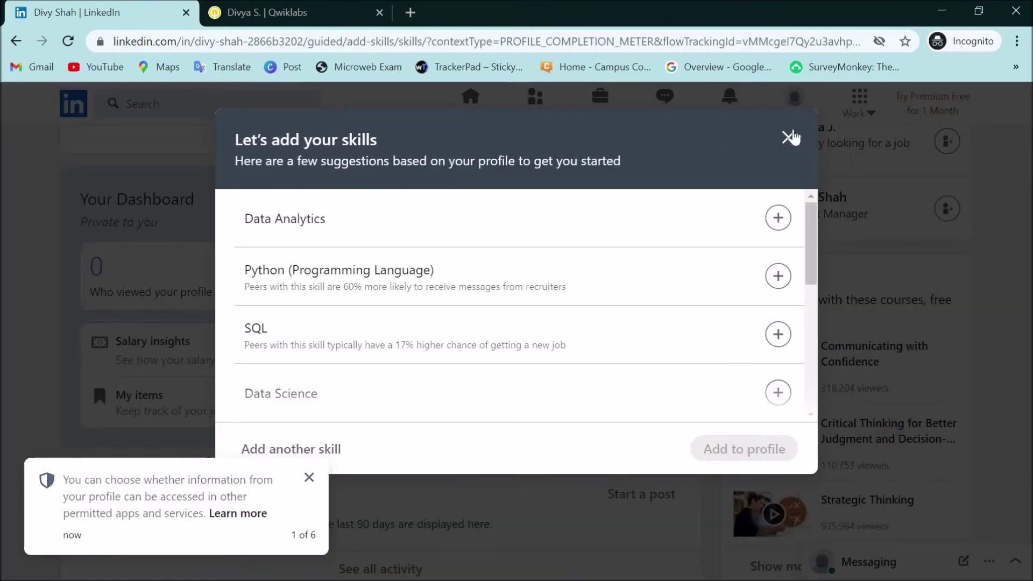
key(Escape)
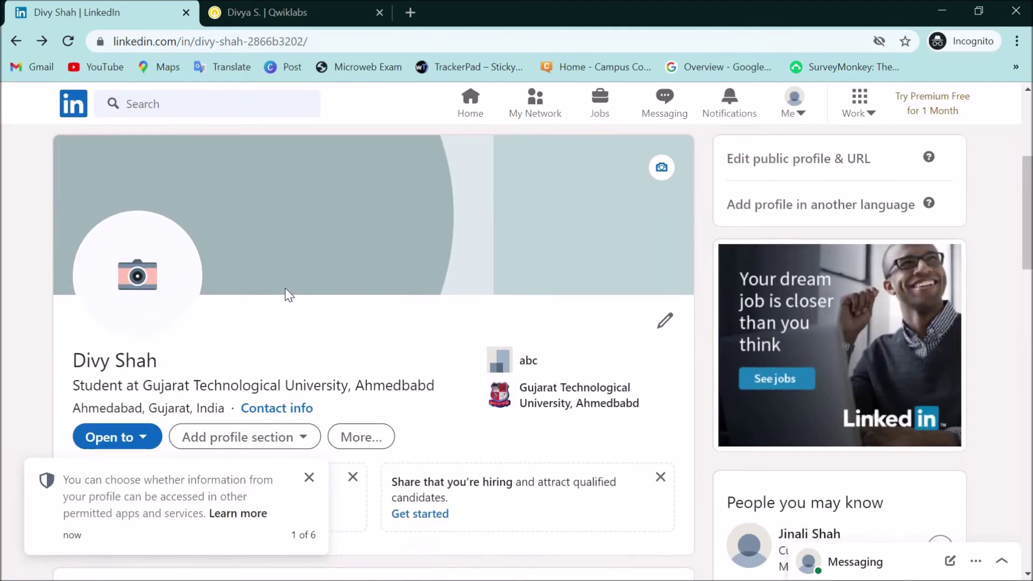
scroll(214, 386, down, 1)
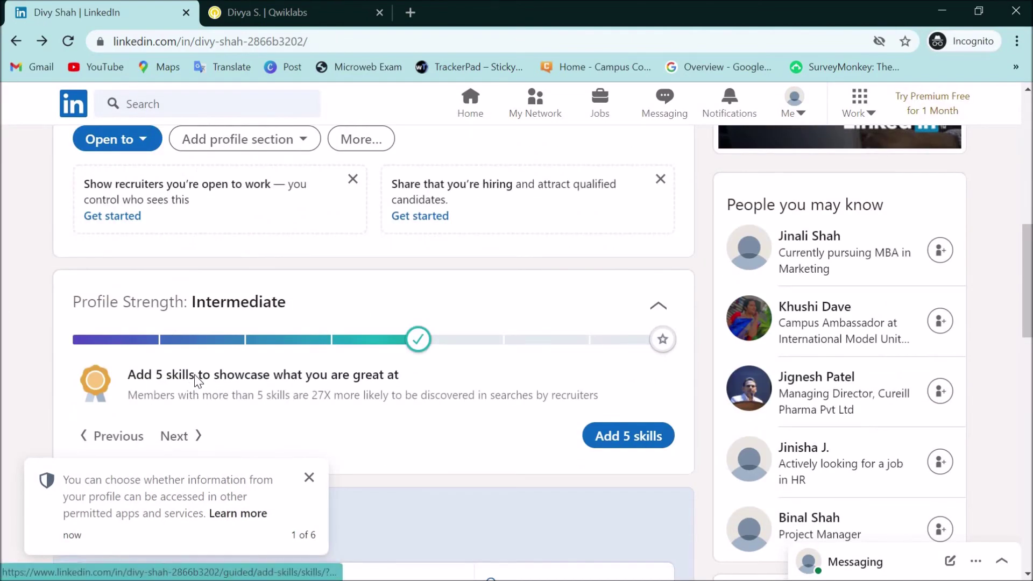
click(195, 376)
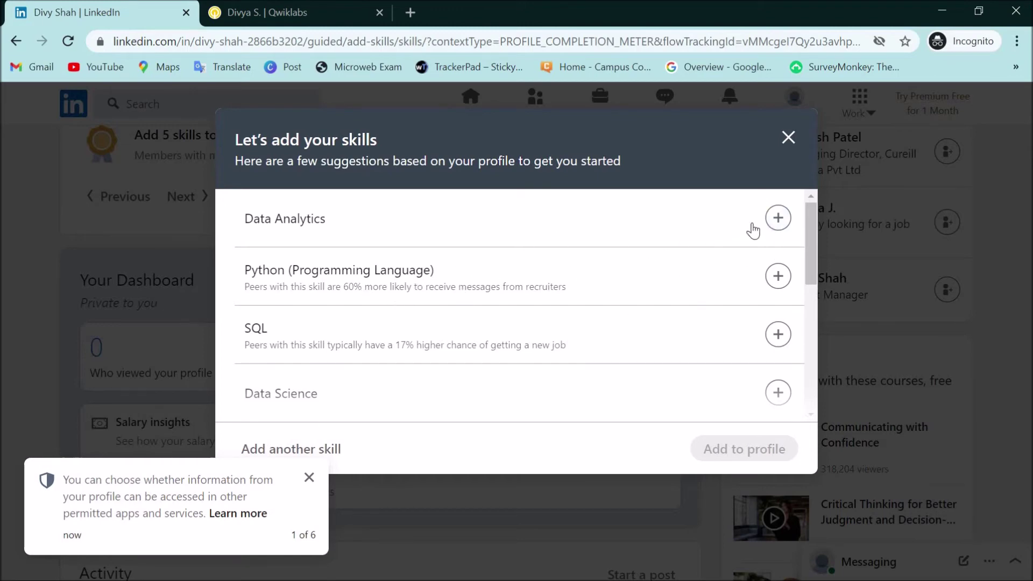
click(778, 217)
click(777, 276)
click(777, 334)
scroll(778, 322, down, 2)
click(778, 314)
scroll(778, 317, down, 2)
click(779, 269)
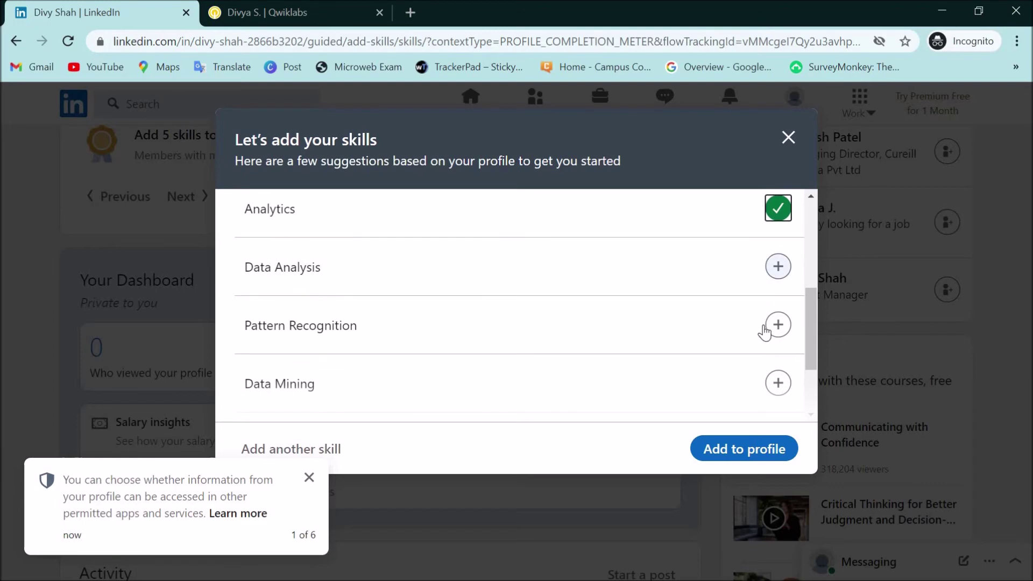
Add Data Mining and Data Visualization, then save the chosen skills to the profile.
click(774, 383)
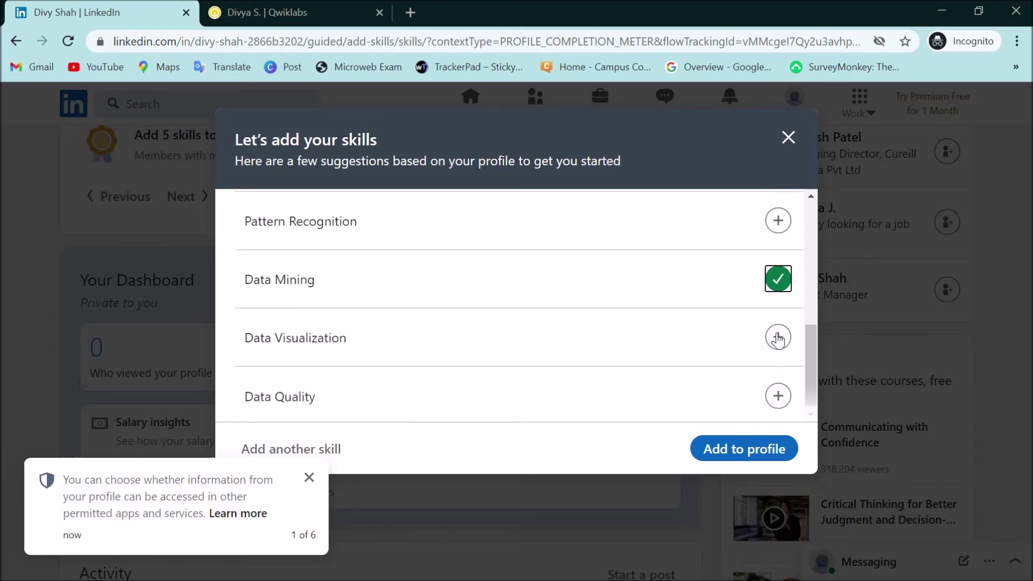
click(778, 393)
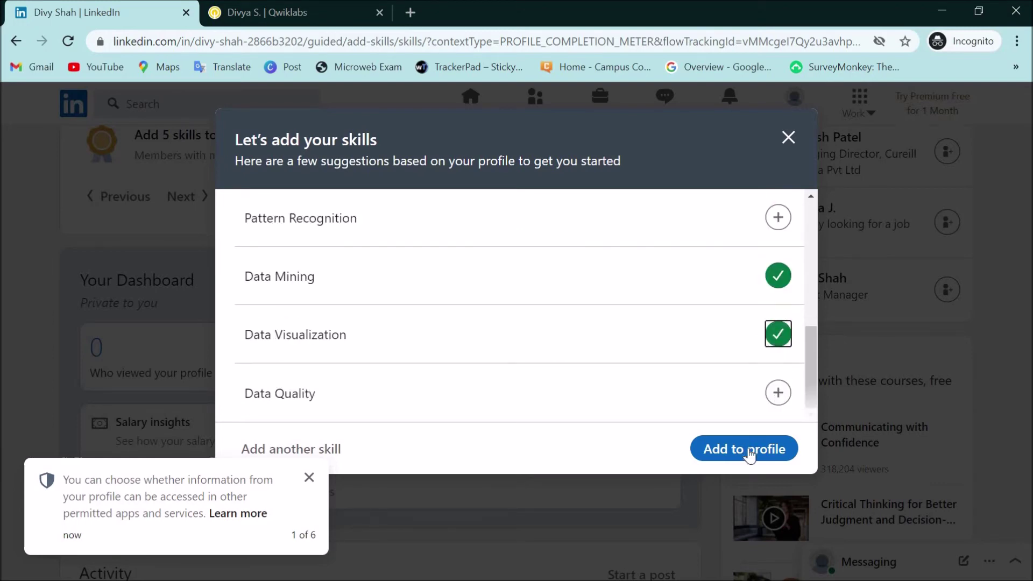
click(744, 438)
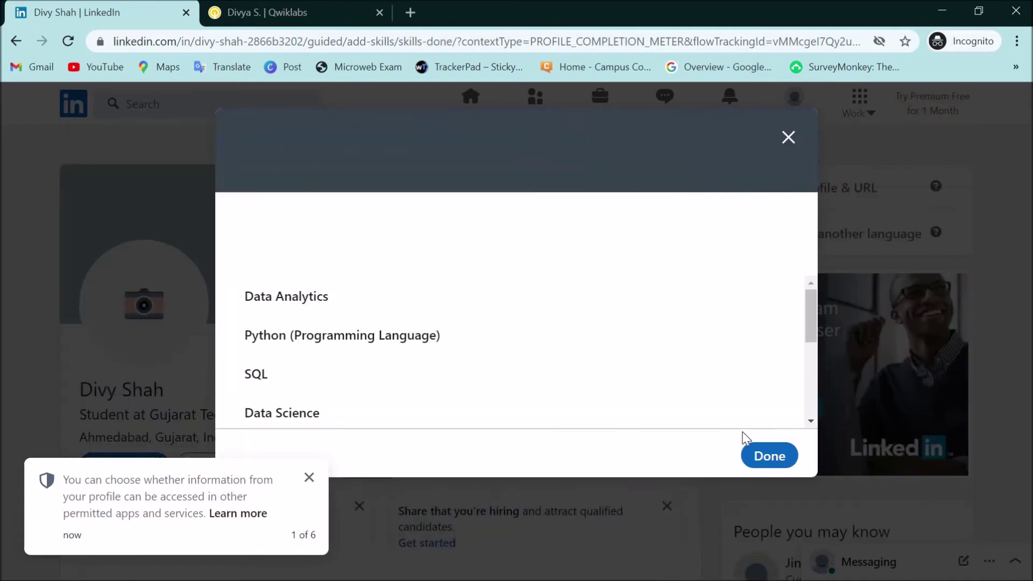
click(776, 457)
scroll(413, 397, down, 5)
scroll(412, 395, down, 3)
Write the About summary 'hELLO' and add it to the profile.
mouse_move(414, 342)
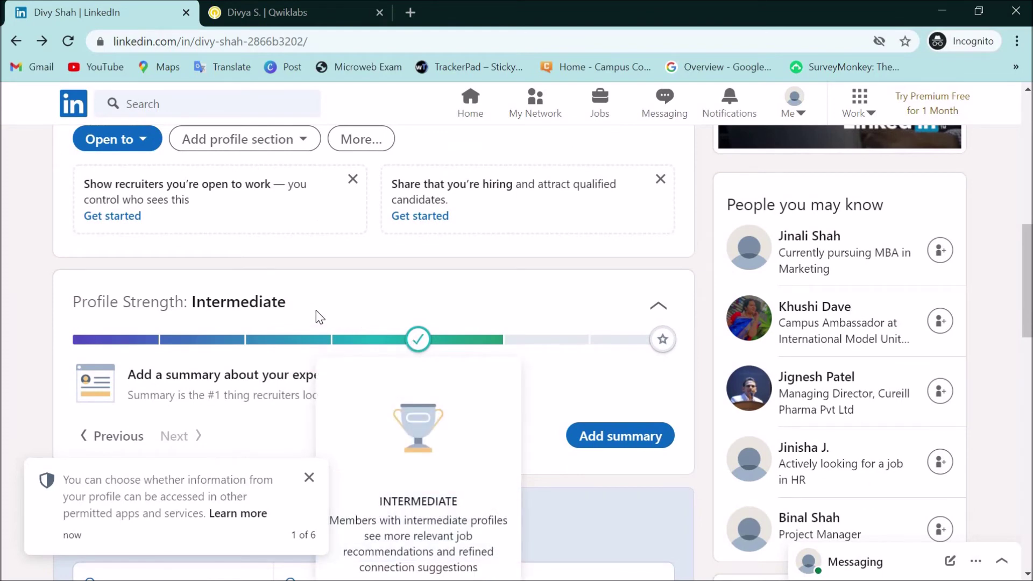
mouse_move(278, 301)
mouse_down()
mouse_move(187, 299)
mouse_move(263, 302)
mouse_up()
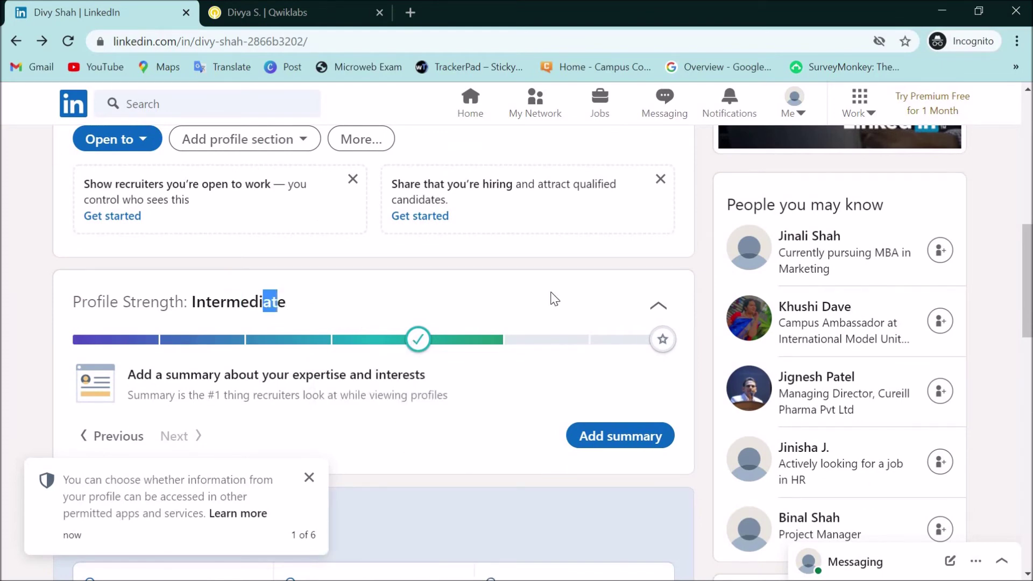
drag(550, 292, 628, 305)
scroll(202, 329, down, 1)
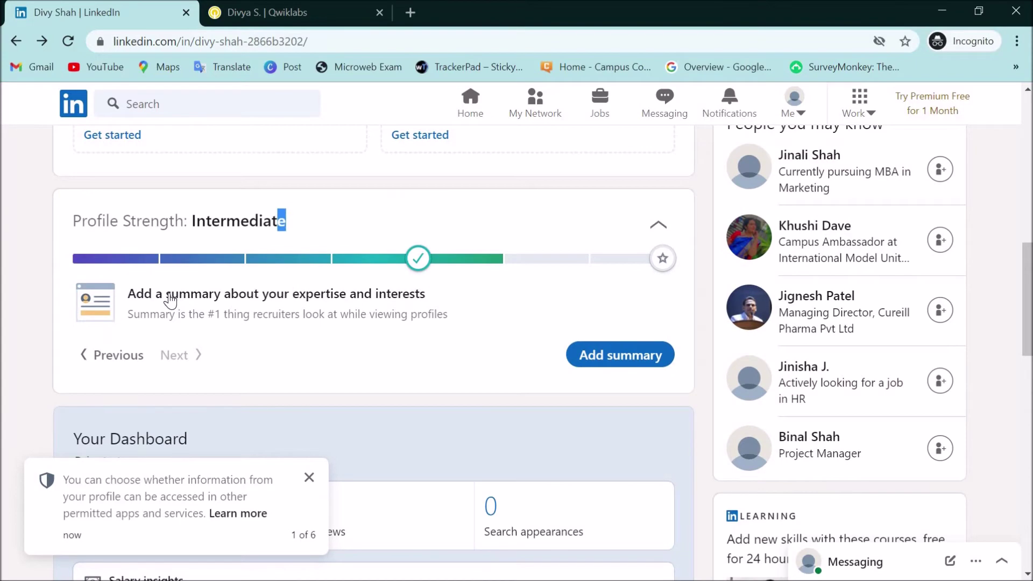
click(405, 302)
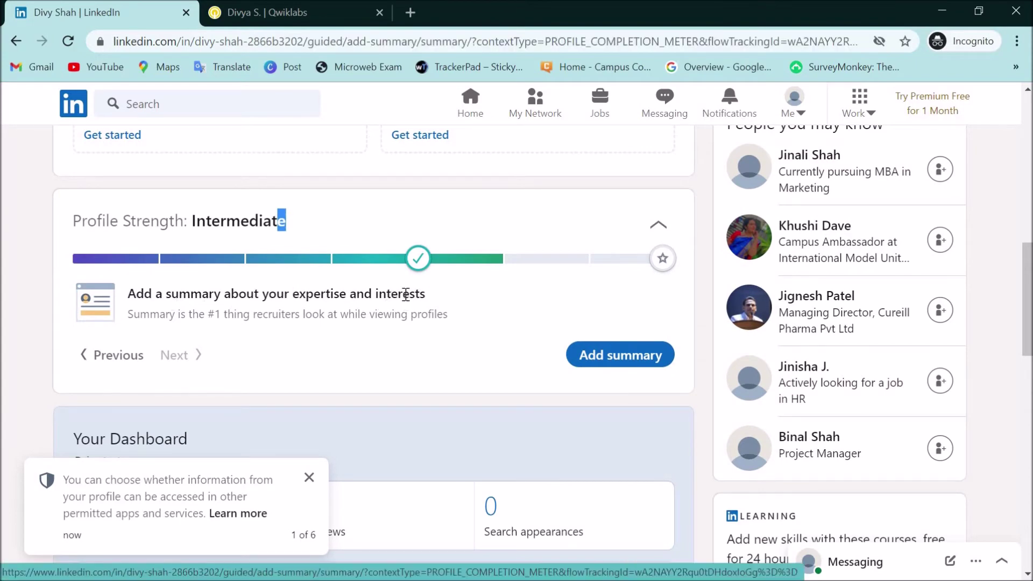
key(Escape)
scroll(376, 371, down, 8)
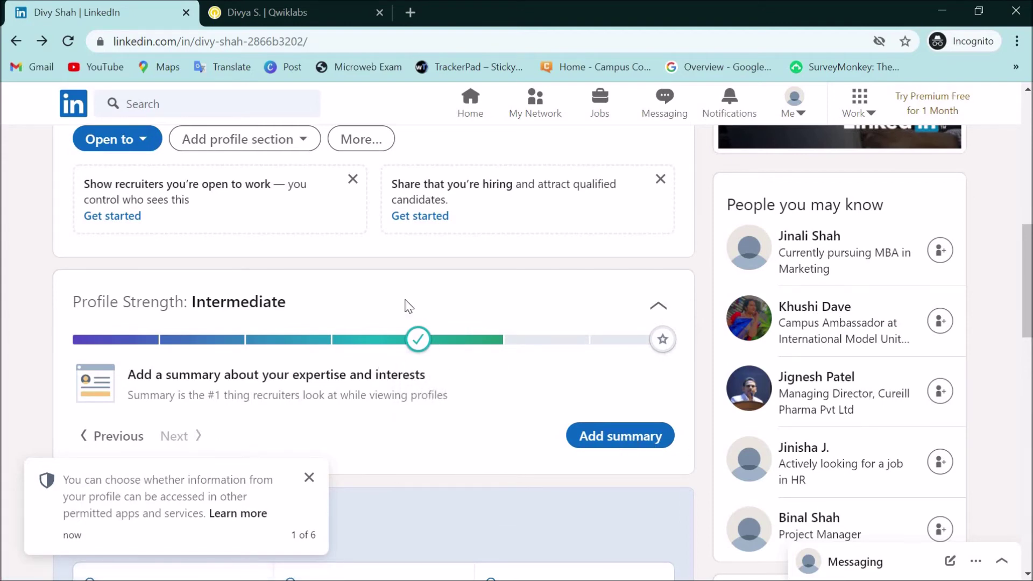
key(Return)
text(hELLO)
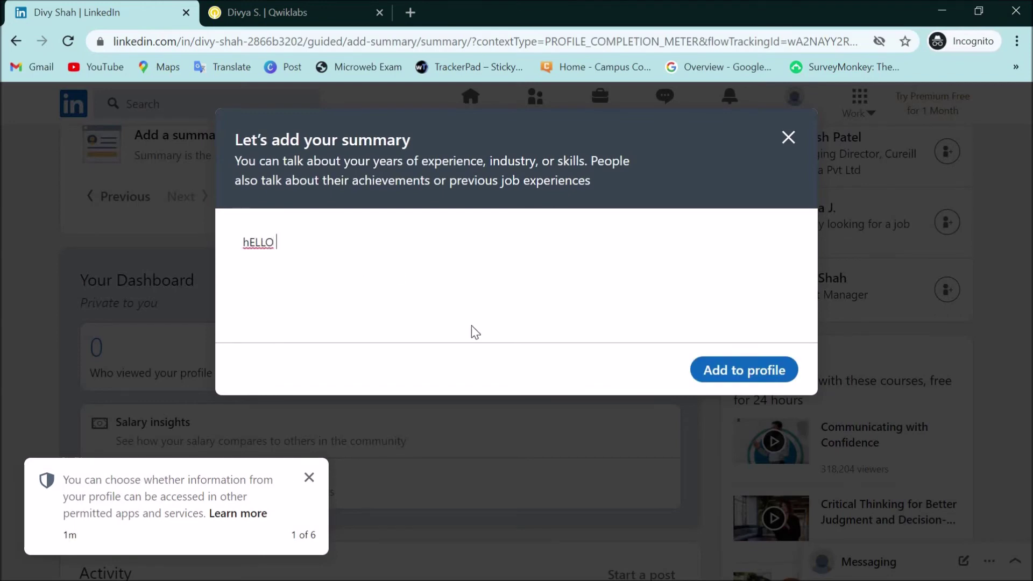
click(699, 369)
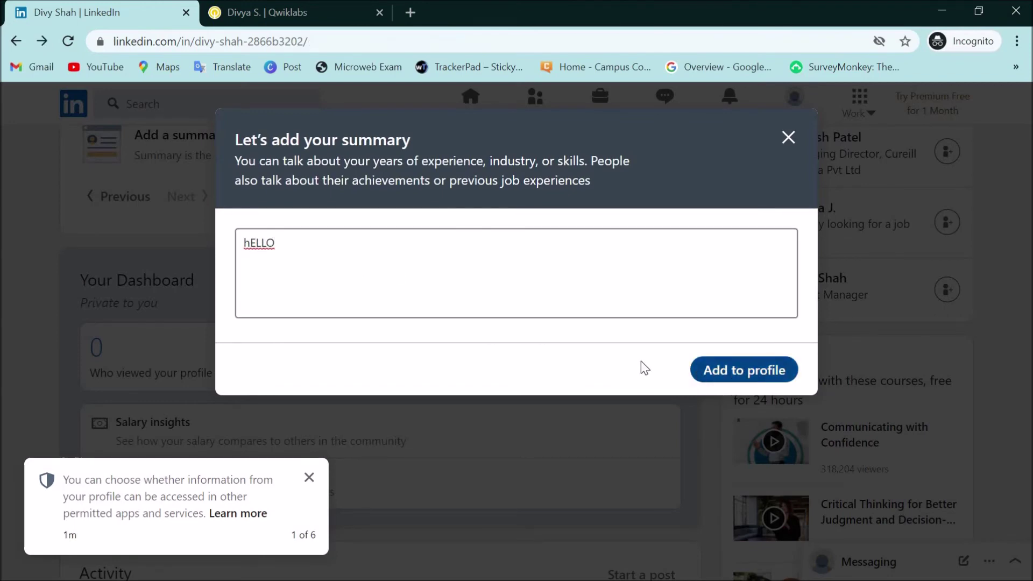
scroll(588, 355, down, 10)
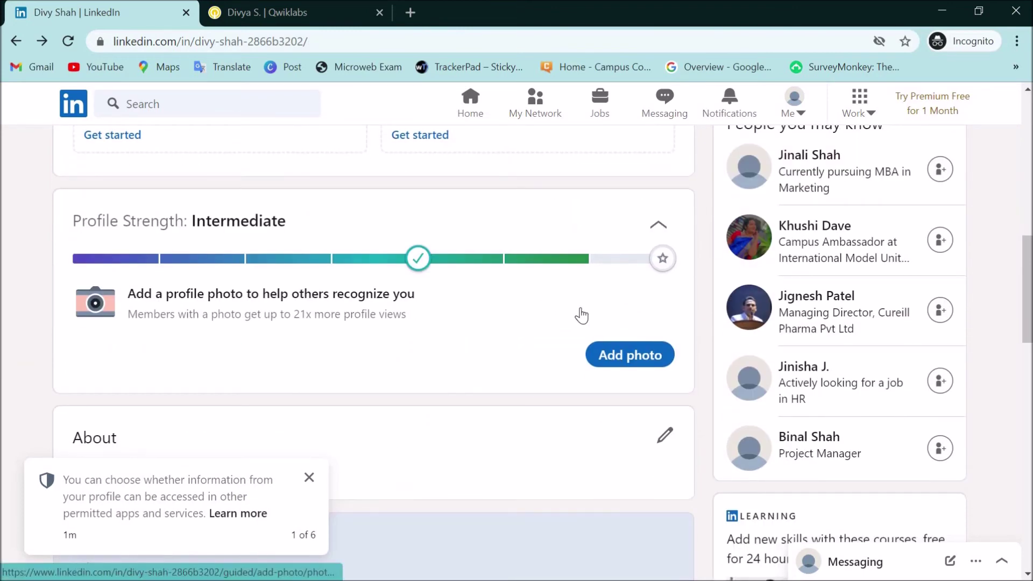
click(624, 357)
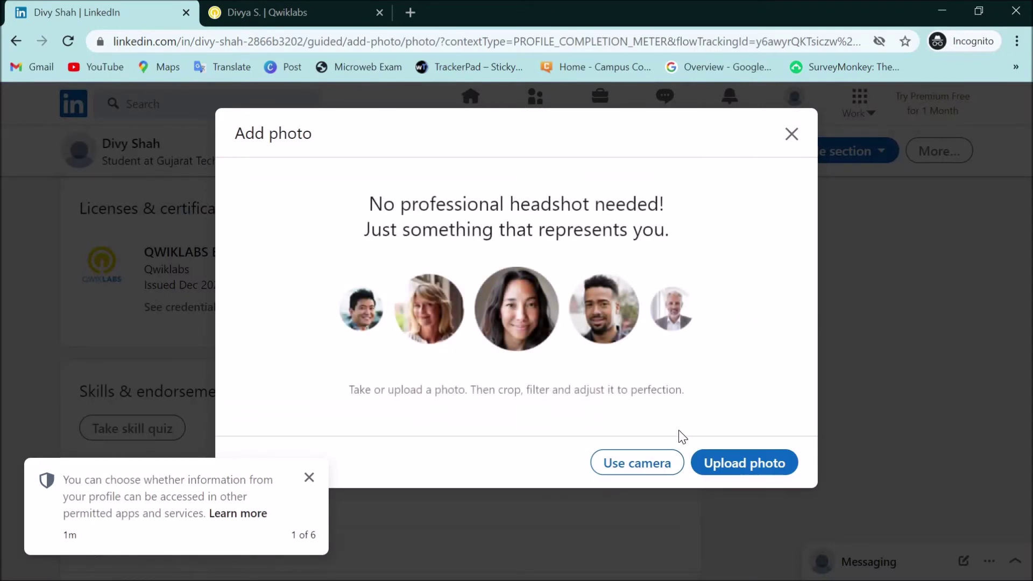
click(644, 465)
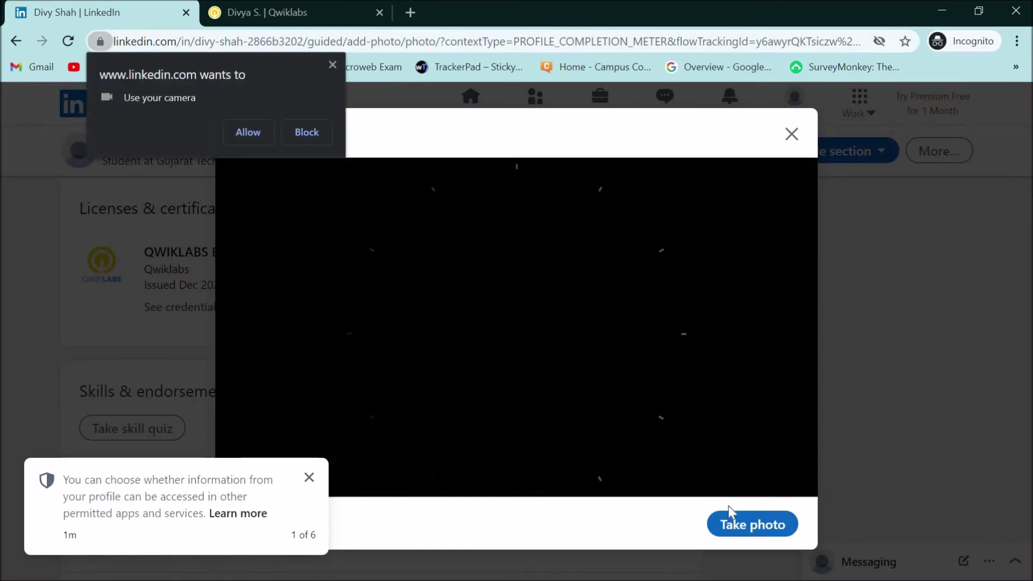
click(741, 521)
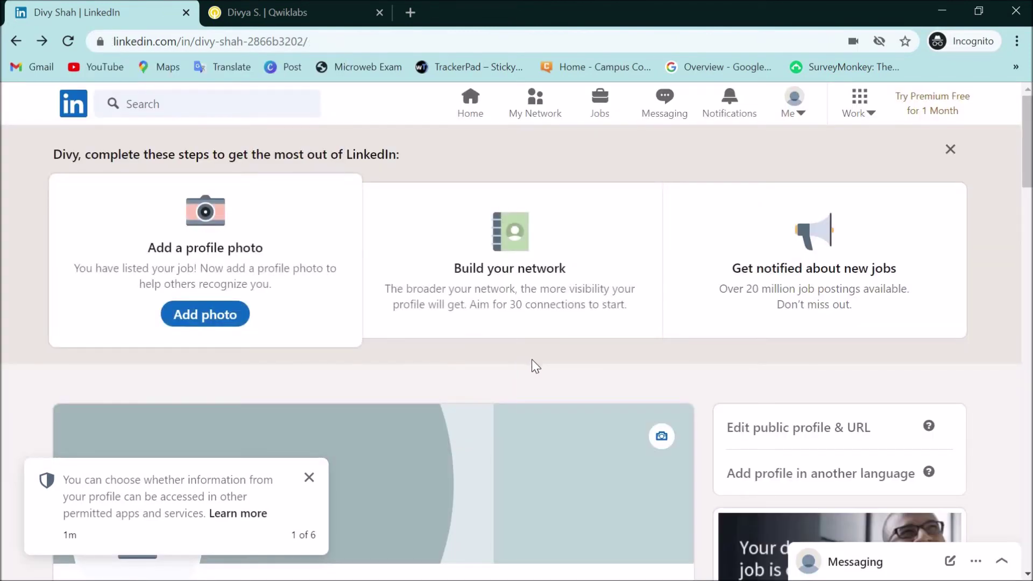
Dismiss the privacy notice and scroll through the profile to review it.
scroll(536, 368, down, 4)
click(316, 479)
scroll(360, 454, down, 5)
scroll(364, 453, up, 3)
scroll(467, 418, down, 4)
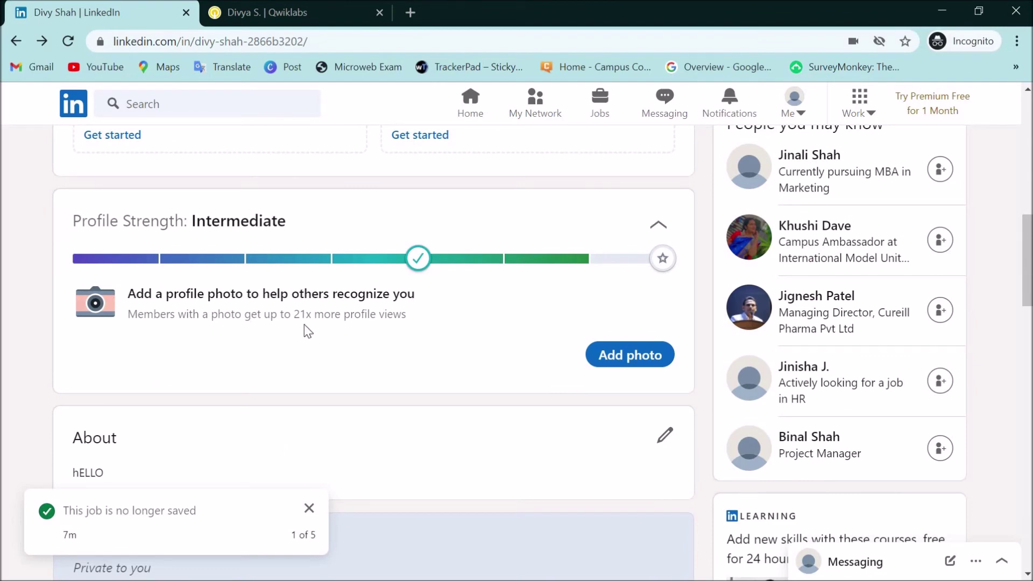
scroll(305, 371, up, 3)
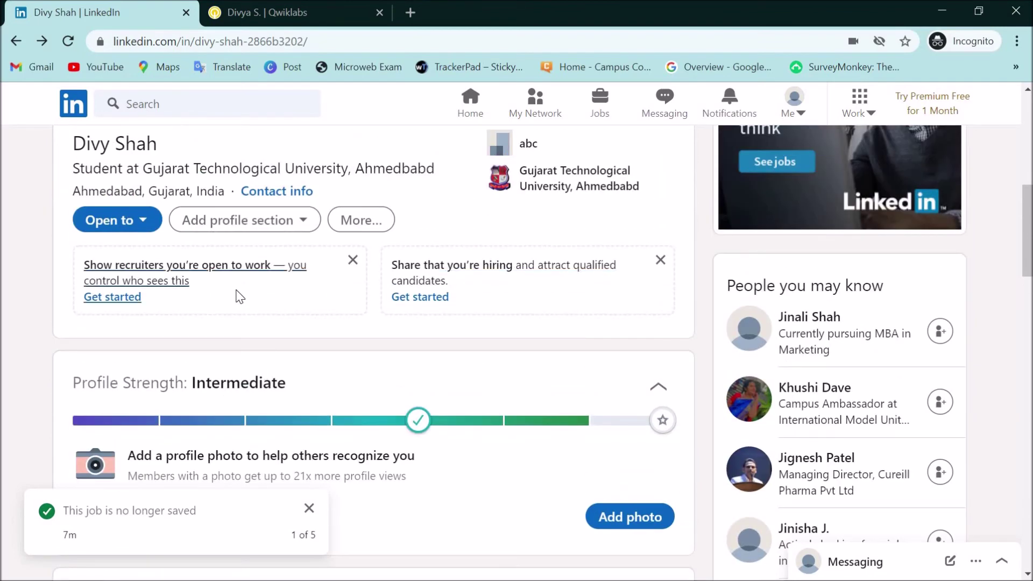
scroll(237, 297, down, 12)
scroll(237, 297, down, 4)
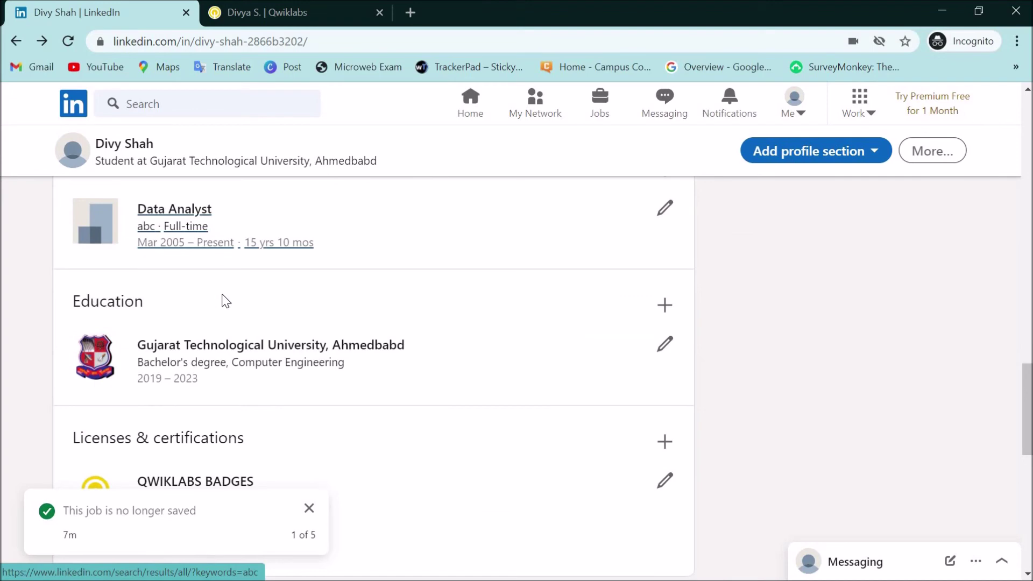
Look over the certification, skills and summary, then open the Data Analyst, Ahmedabad job alert form.
drag(116, 280, 223, 302)
scroll(223, 302, down, 3)
drag(148, 297, 204, 303)
scroll(199, 307, down, 5)
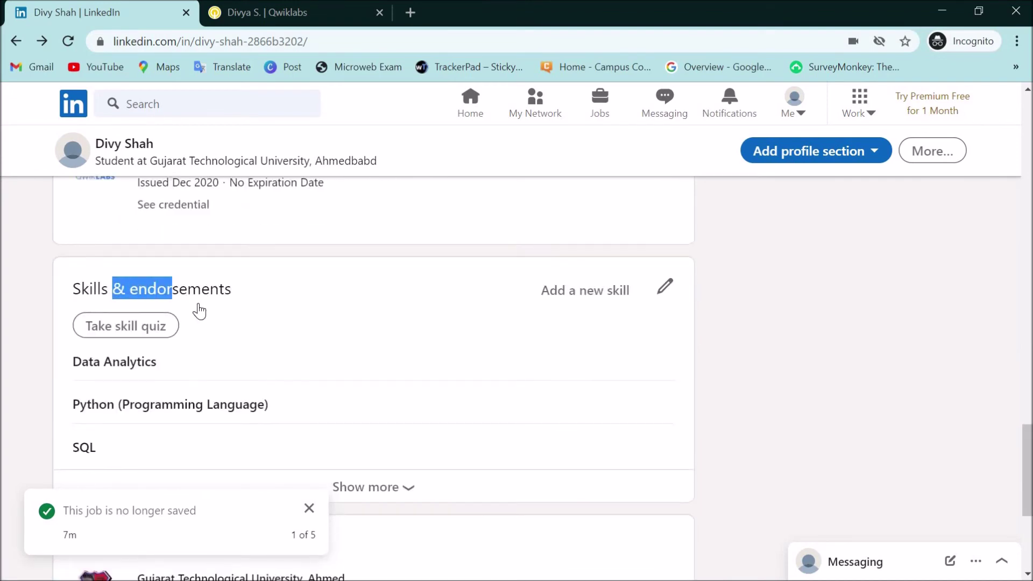
drag(111, 267, 127, 269)
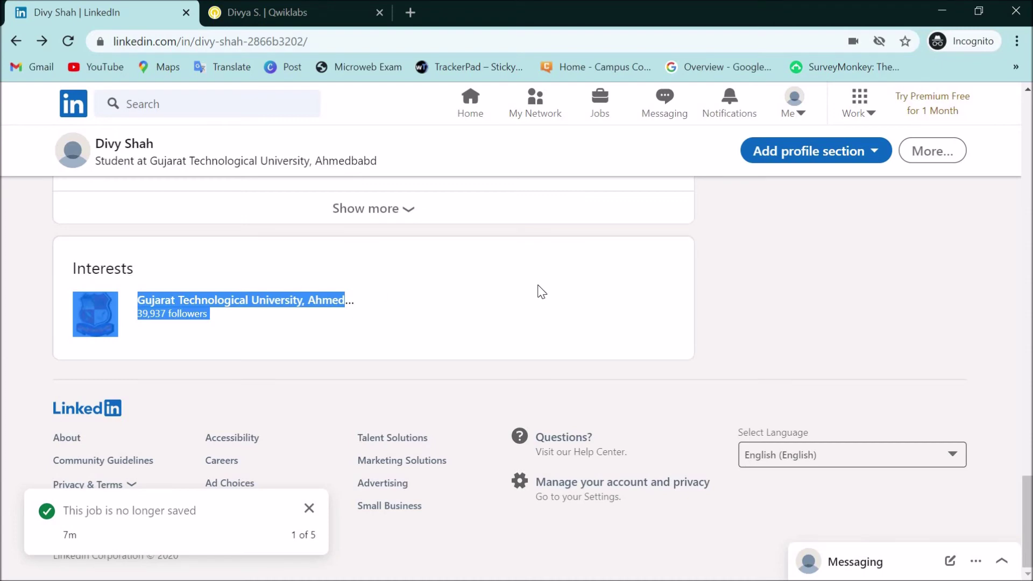
scroll(540, 290, up, 18)
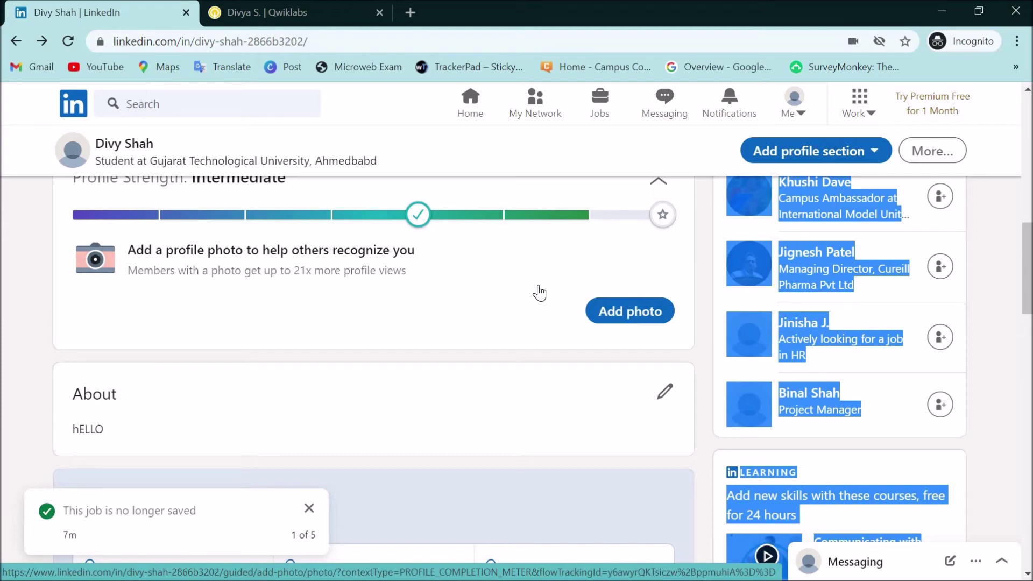
scroll(430, 228, up, 10)
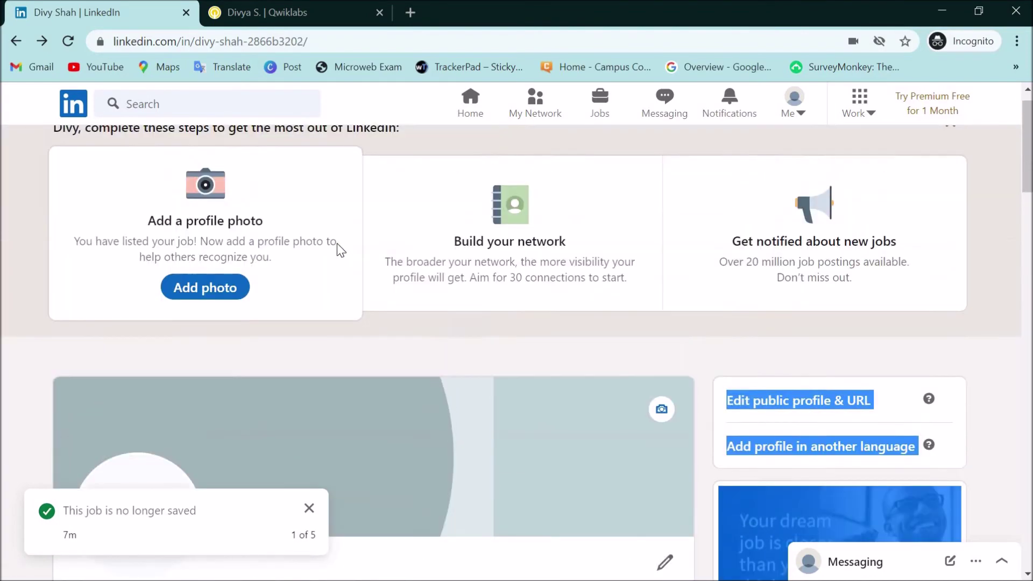
click(703, 252)
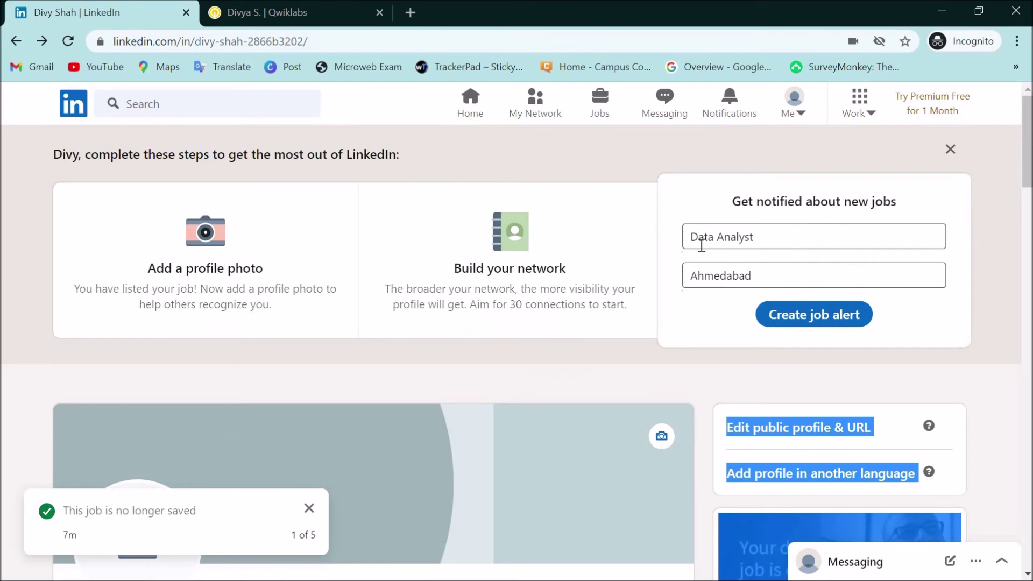
click(613, 114)
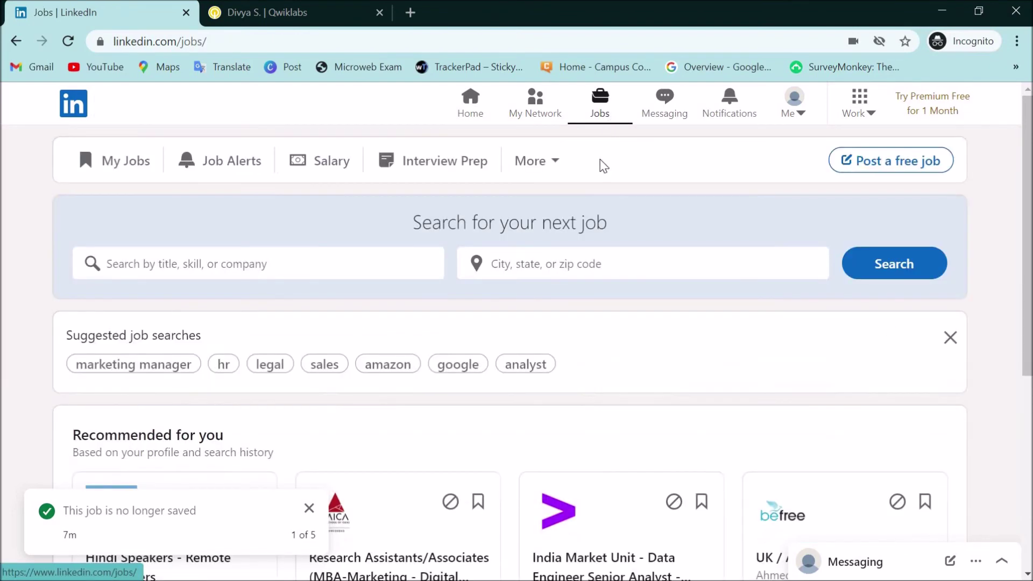
scroll(599, 166, down, 7)
scroll(276, 441, up, 3)
scroll(291, 473, up, 1)
click(308, 507)
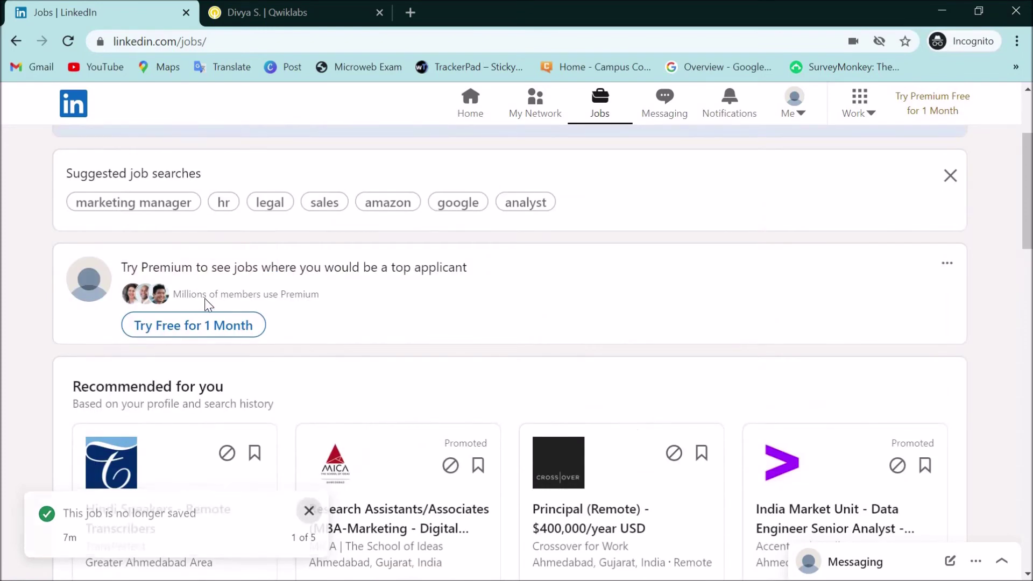
scroll(489, 124, up, 1)
scroll(489, 124, up, 1)
click(474, 108)
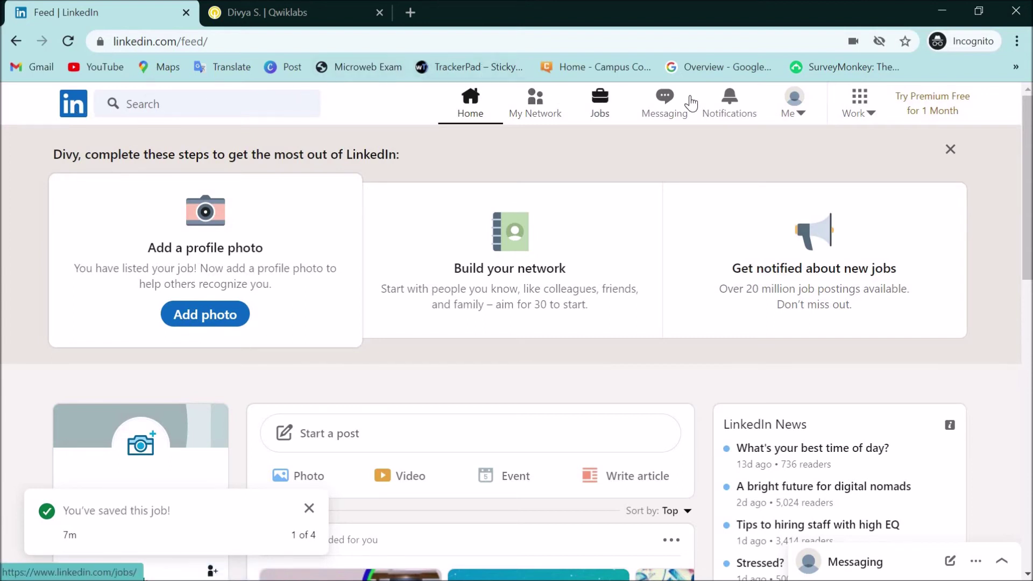
scroll(132, 253, down, 5)
scroll(131, 285, up, 2)
click(132, 284)
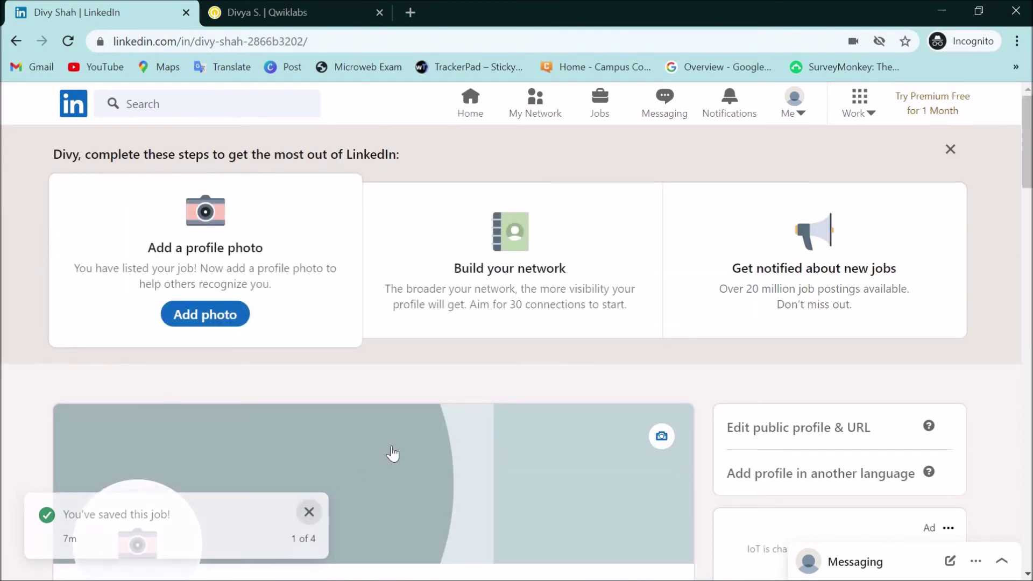
Dismiss the saved-job, search-settings and education-error notifications.
click(309, 510)
scroll(311, 508, down, 10)
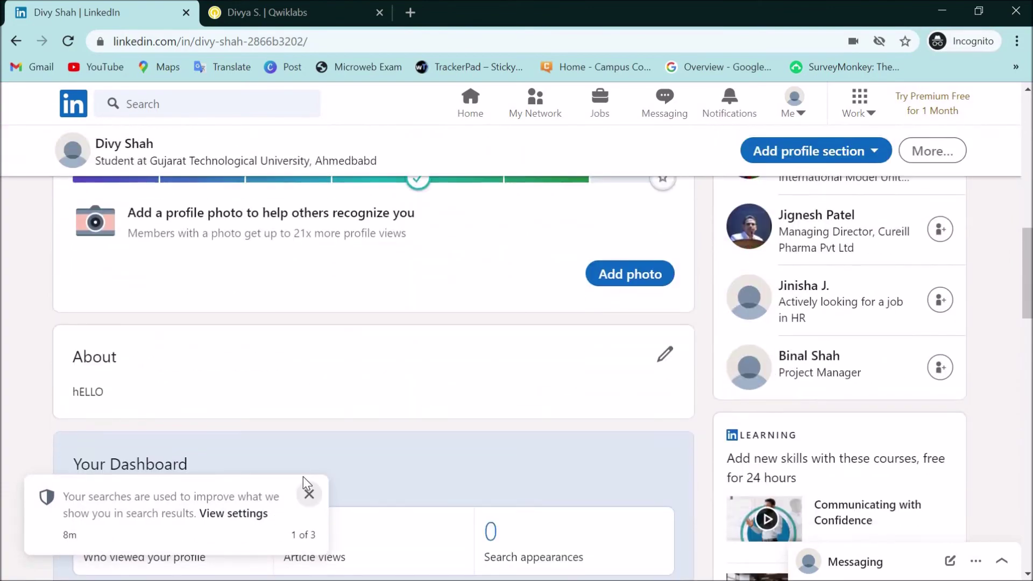
click(309, 495)
scroll(301, 506, down, 5)
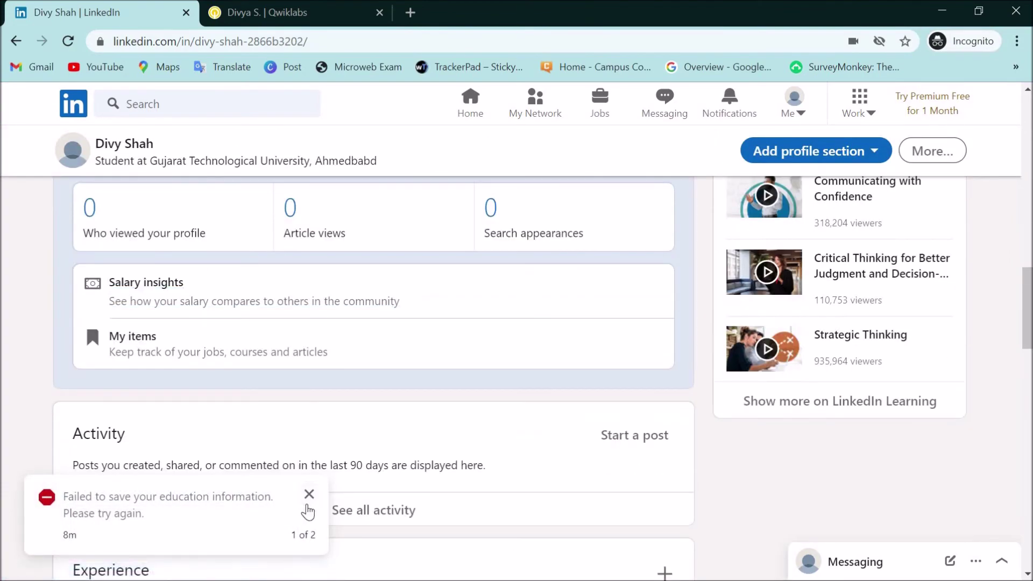
click(309, 493)
scroll(305, 438, up, 1)
scroll(304, 463, up, 7)
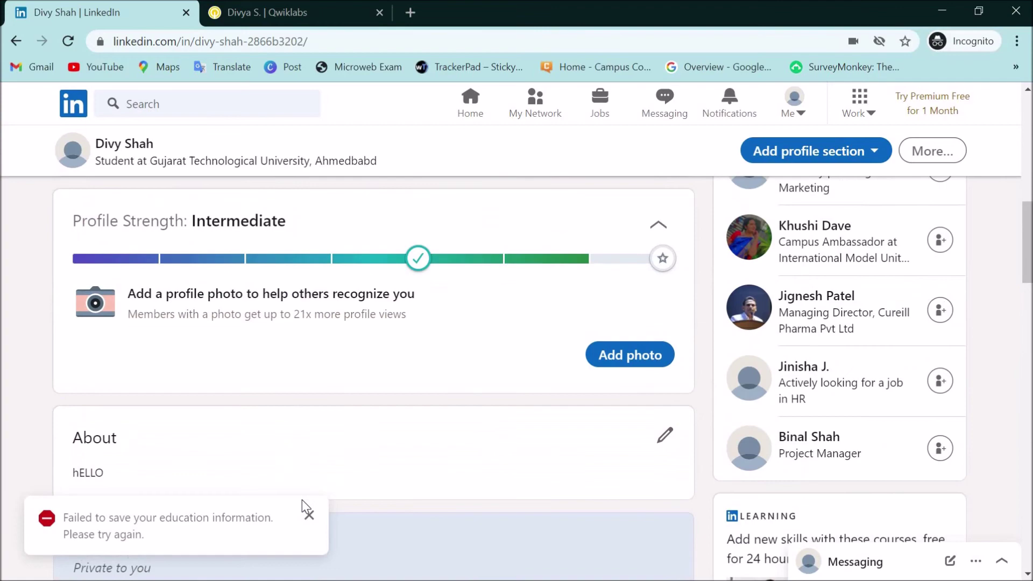
scroll(173, 458, up, 5)
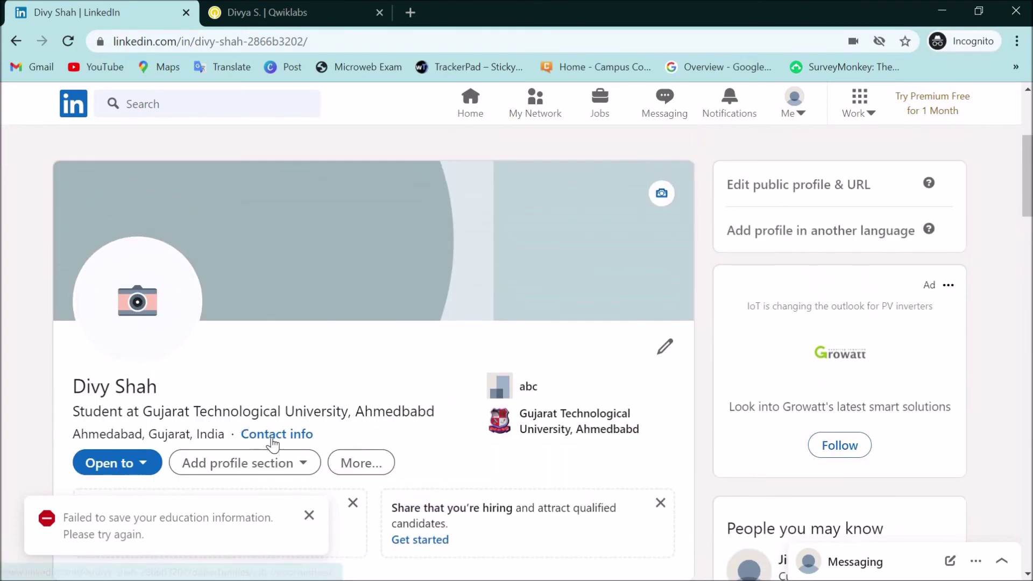
Export the profile via More > Save to PDF, downloading Profile (1).pdf.
click(290, 463)
scroll(280, 414, down, 5)
click(262, 361)
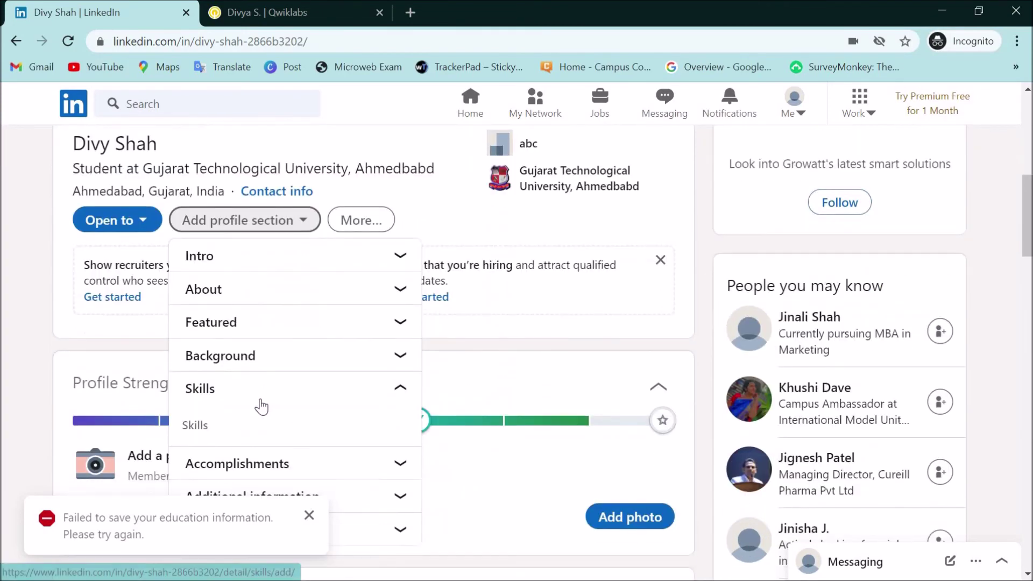
scroll(330, 265, down, 3)
scroll(353, 233, up, 3)
click(357, 220)
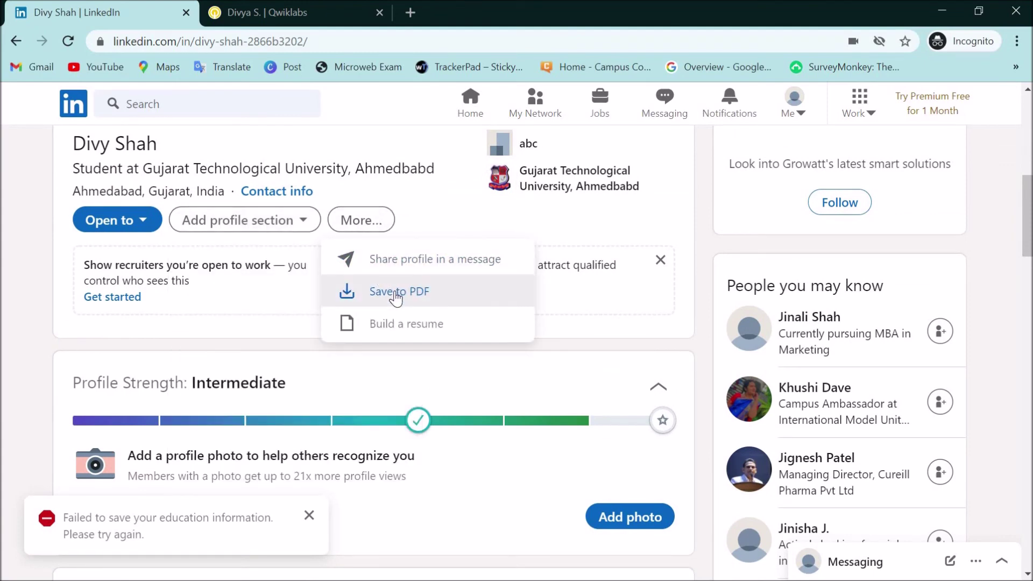
click(396, 295)
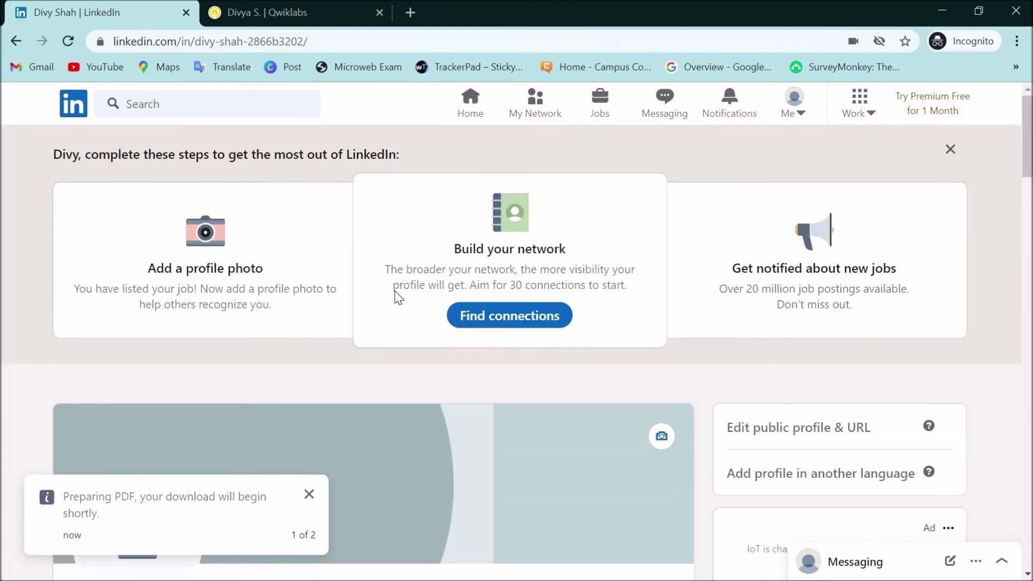
key(Return)
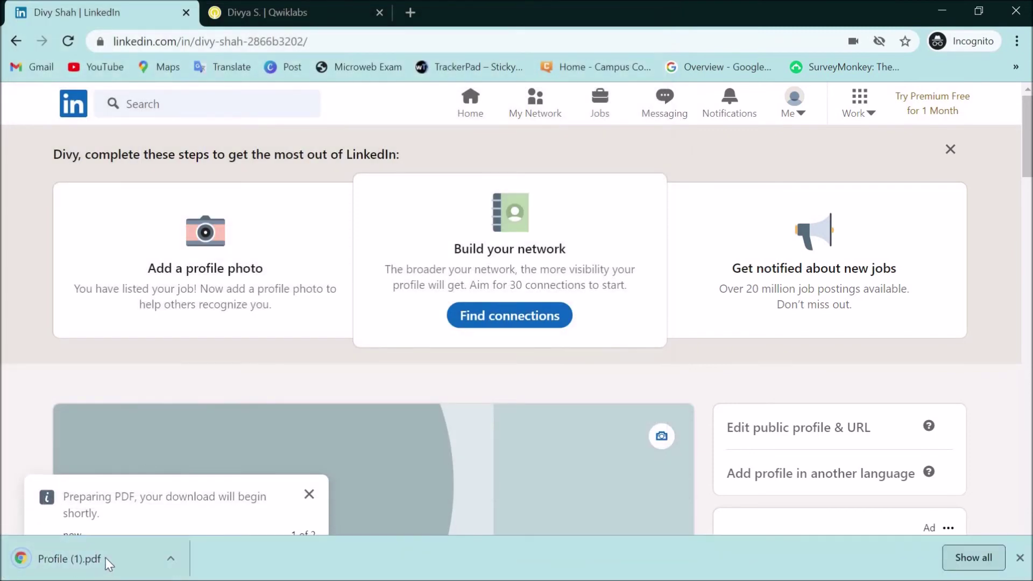
click(108, 560)
scroll(378, 341, down, 5)
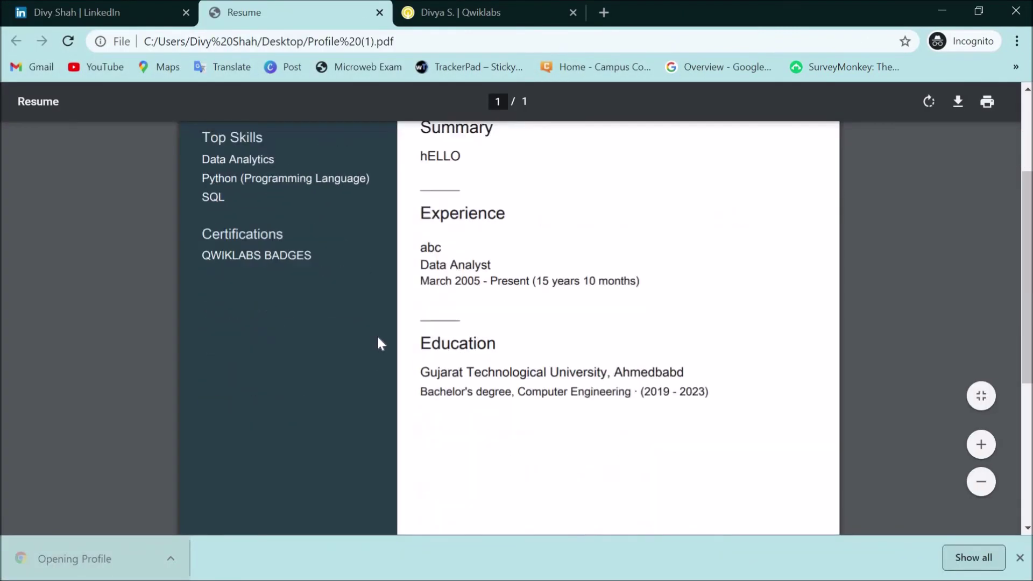
scroll(368, 334, up, 5)
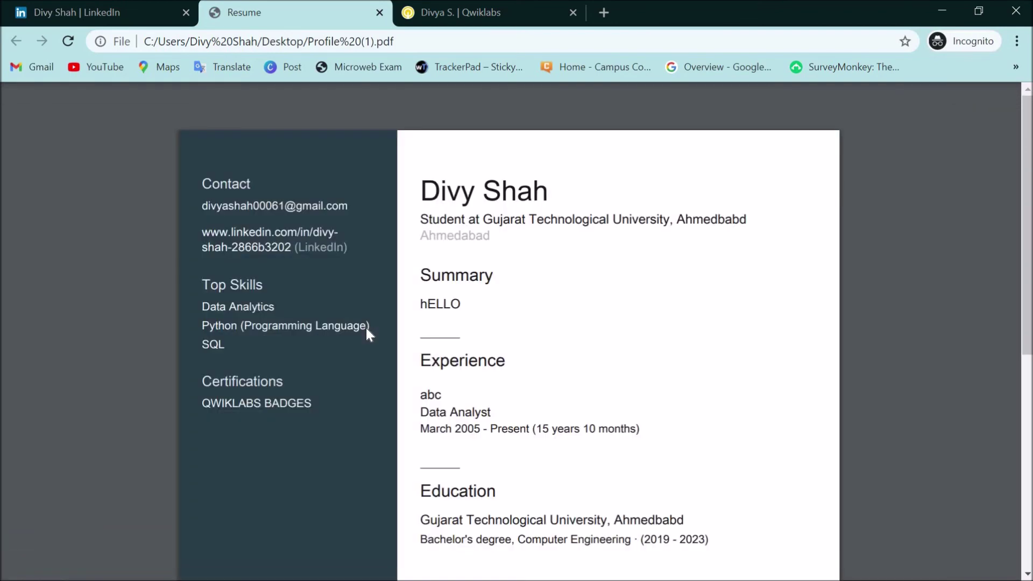
scroll(618, 328, down, 3)
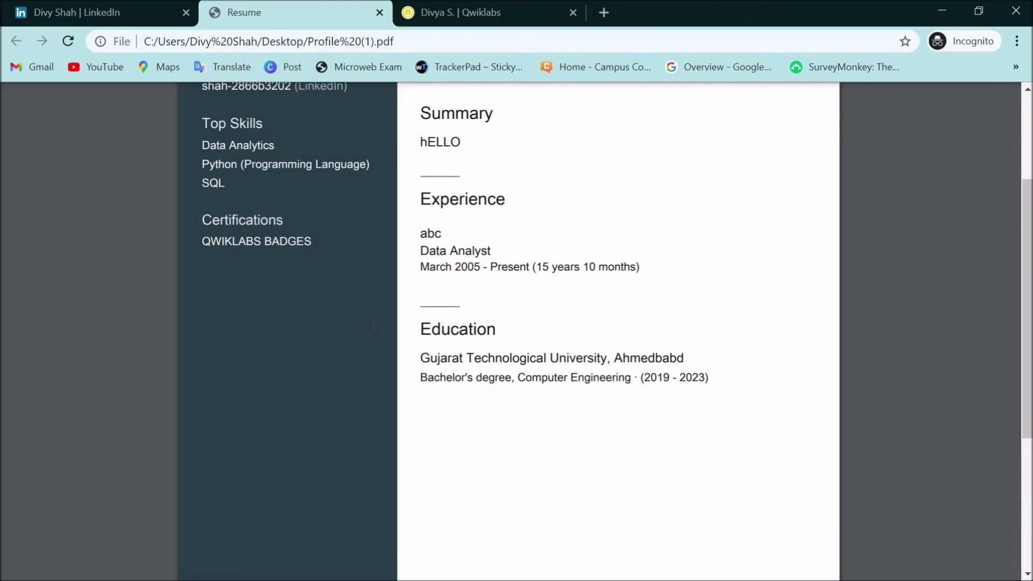
scroll(373, 330, up, 3)
scroll(567, 268, down, 6)
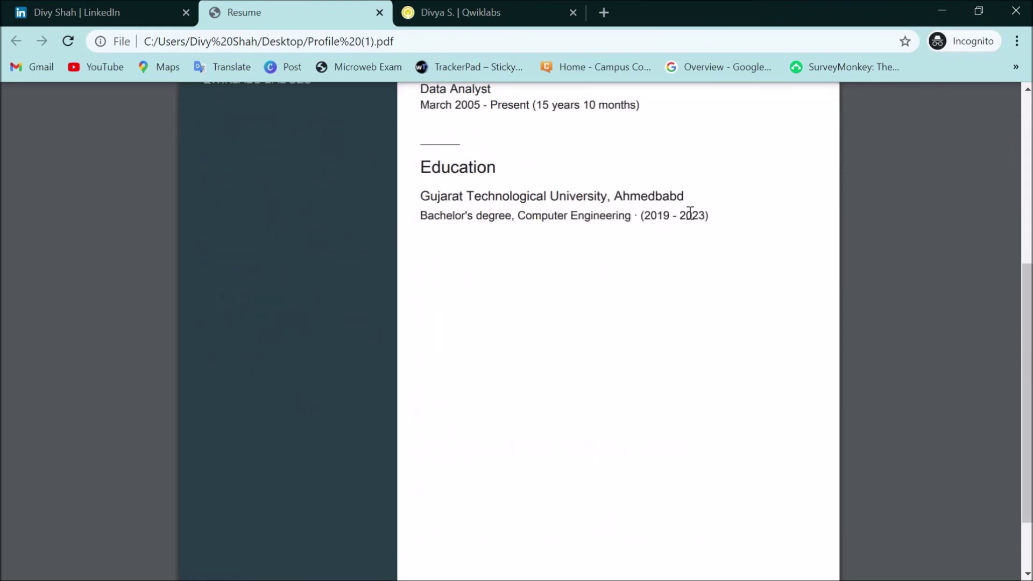
scroll(484, 264, up, 5)
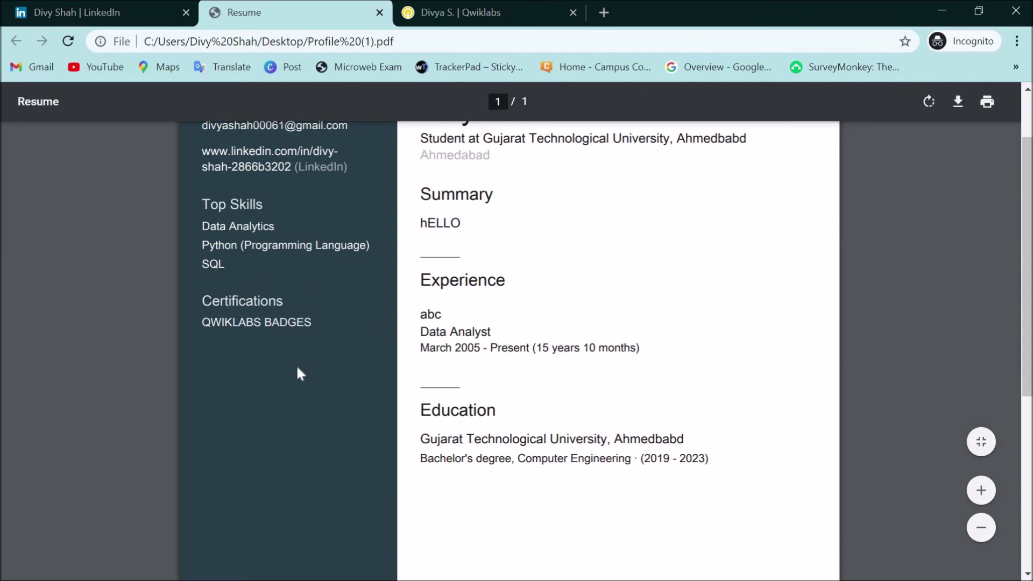
scroll(385, 351, up, 2)
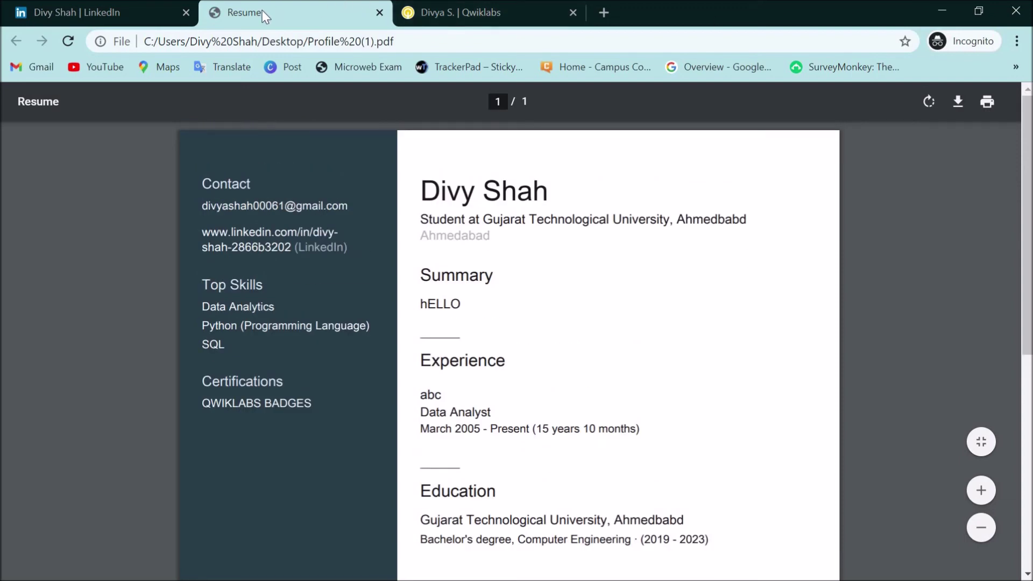
Close the exported resume PDF and return to the LinkedIn home feed.
click(380, 12)
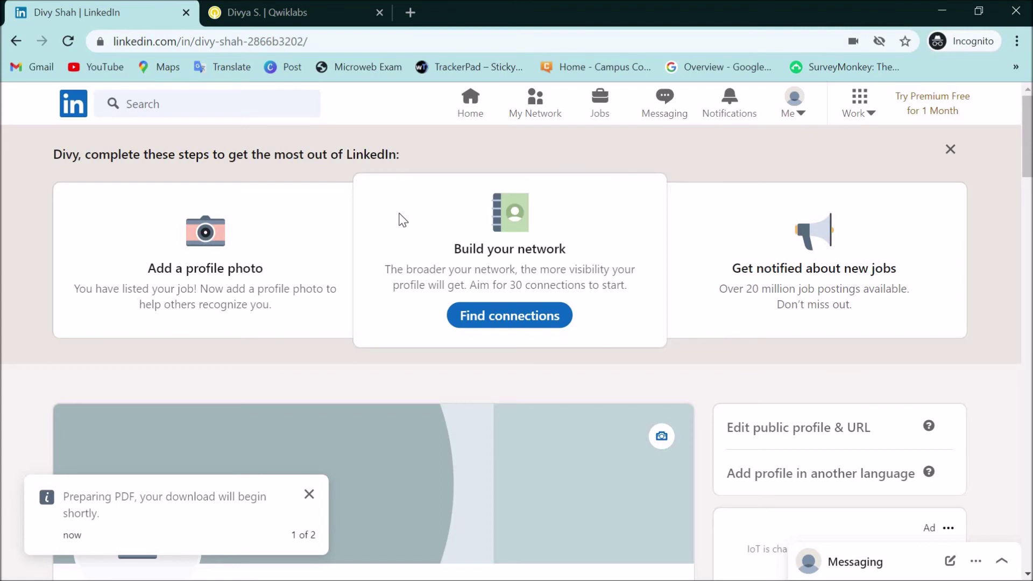
click(88, 105)
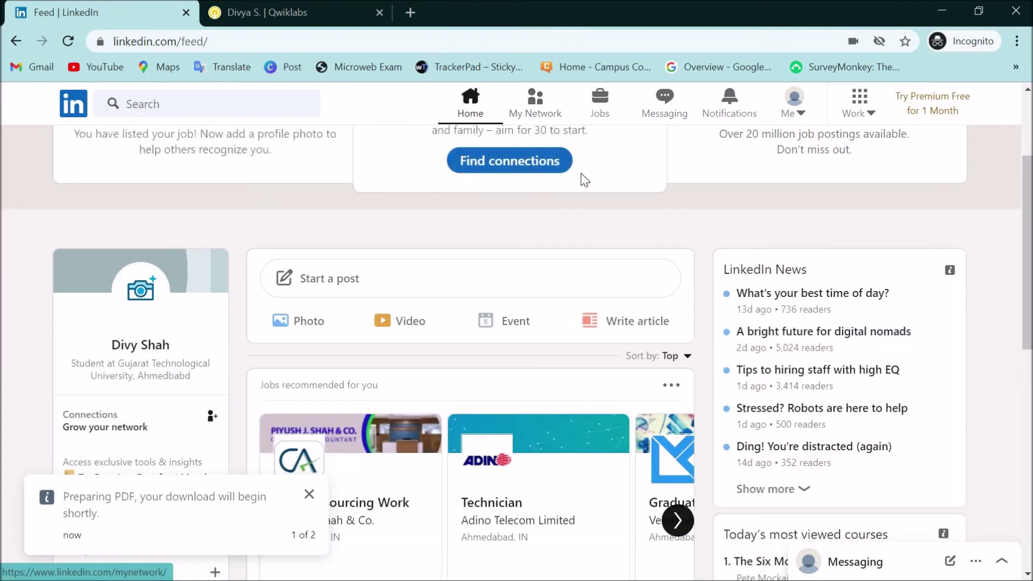
scroll(815, 154, up, 3)
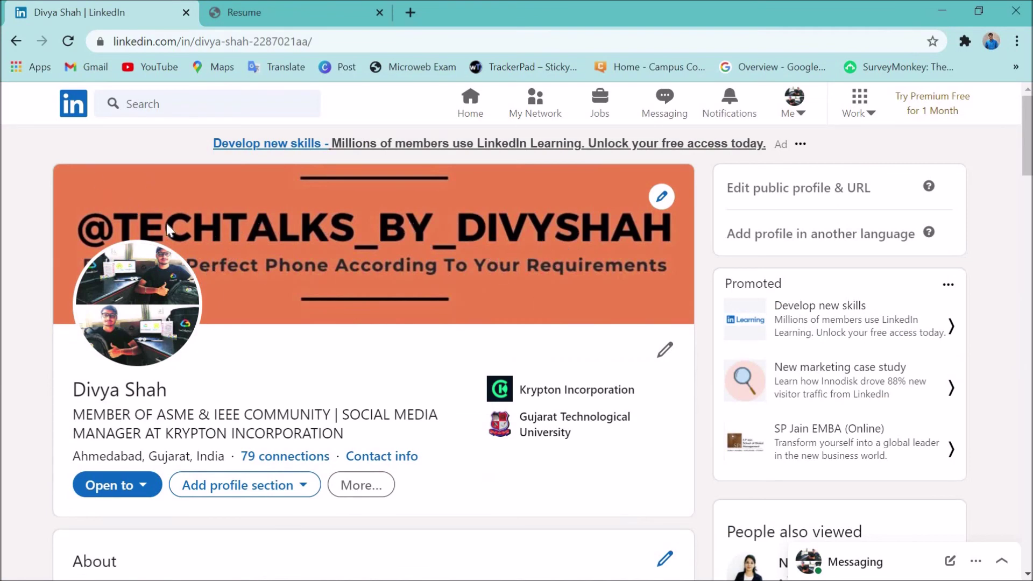
Save this profile as Profile (2).pdf on the Desktop and open the downloaded PDF.
scroll(242, 242, down, 3)
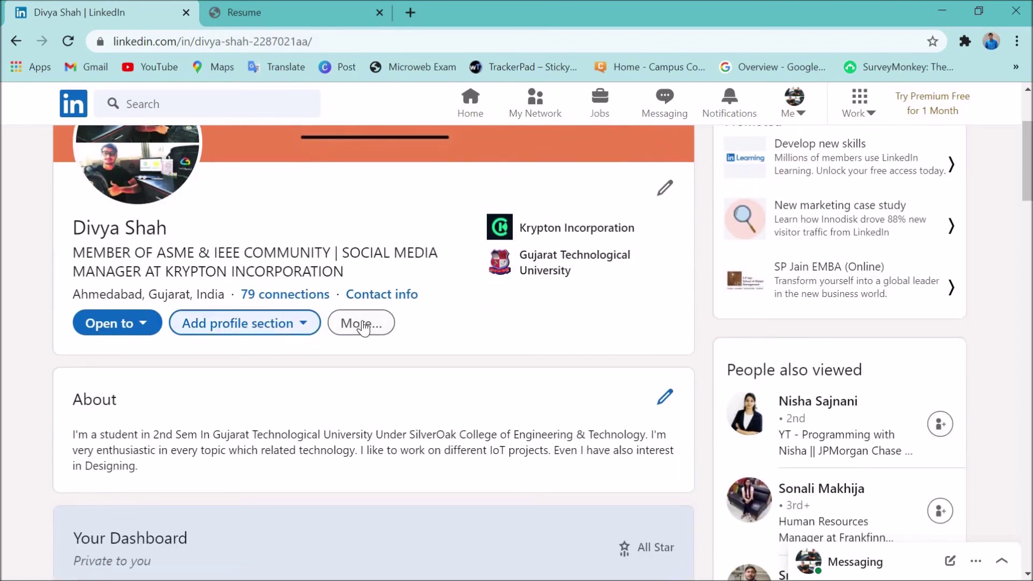
click(306, 325)
click(357, 323)
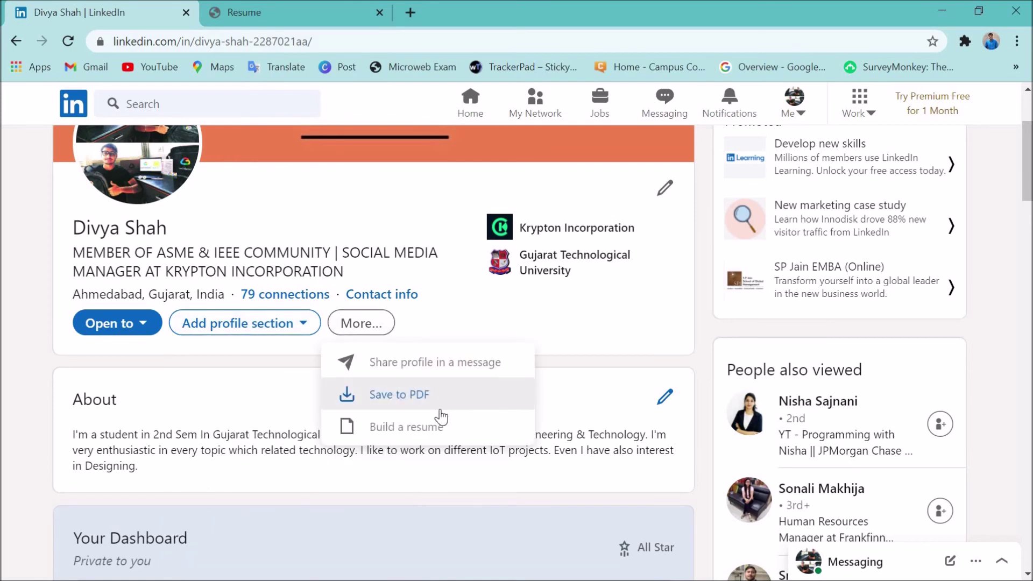
click(444, 398)
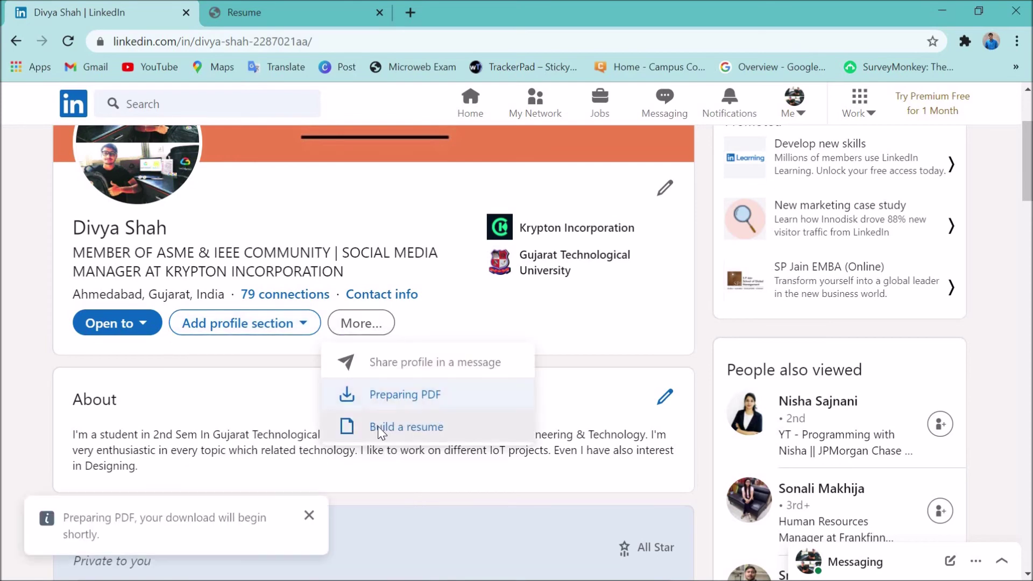
scroll(161, 513, up, 3)
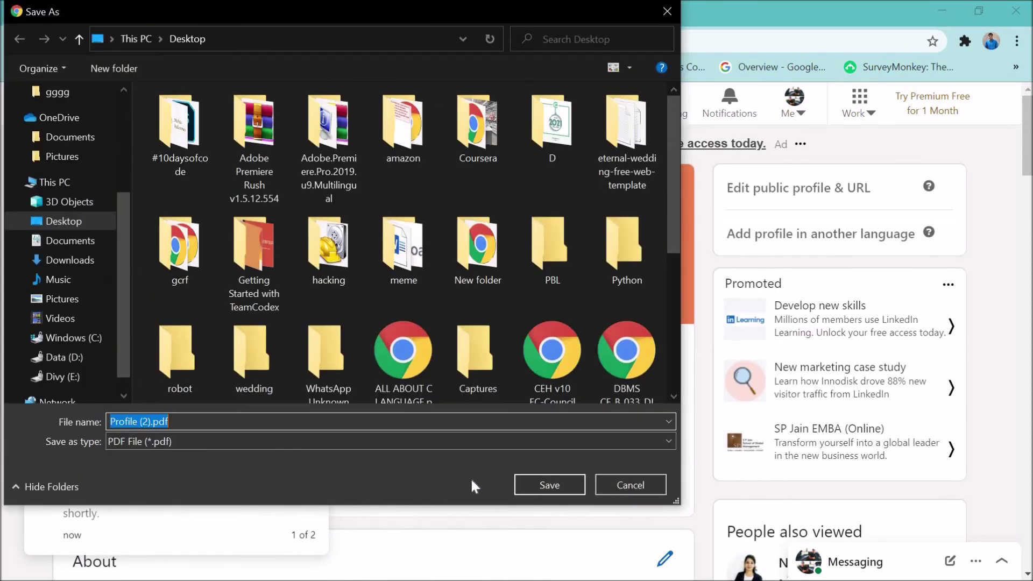
click(548, 484)
click(86, 557)
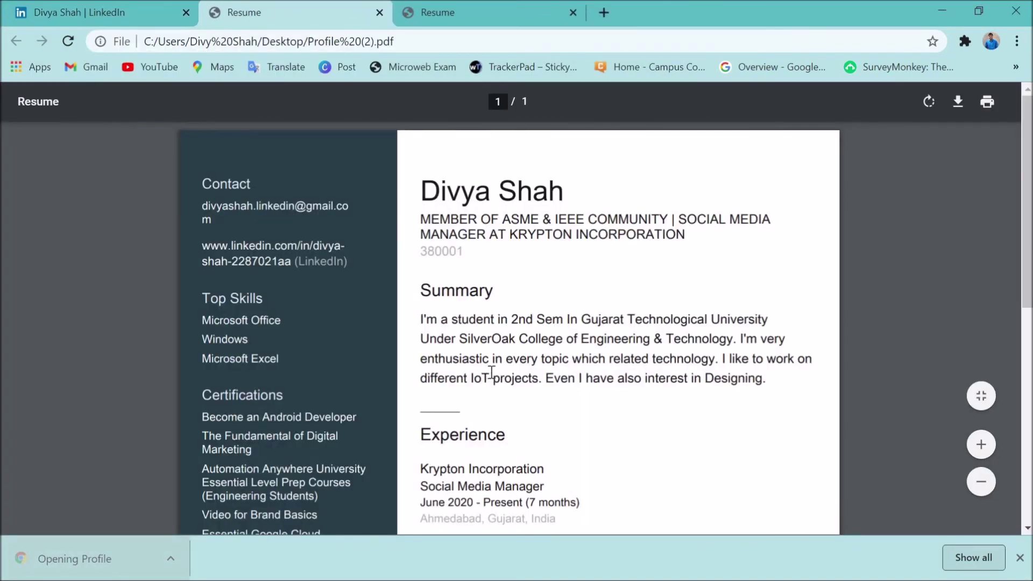
scroll(491, 373, down, 3)
scroll(489, 369, up, 2)
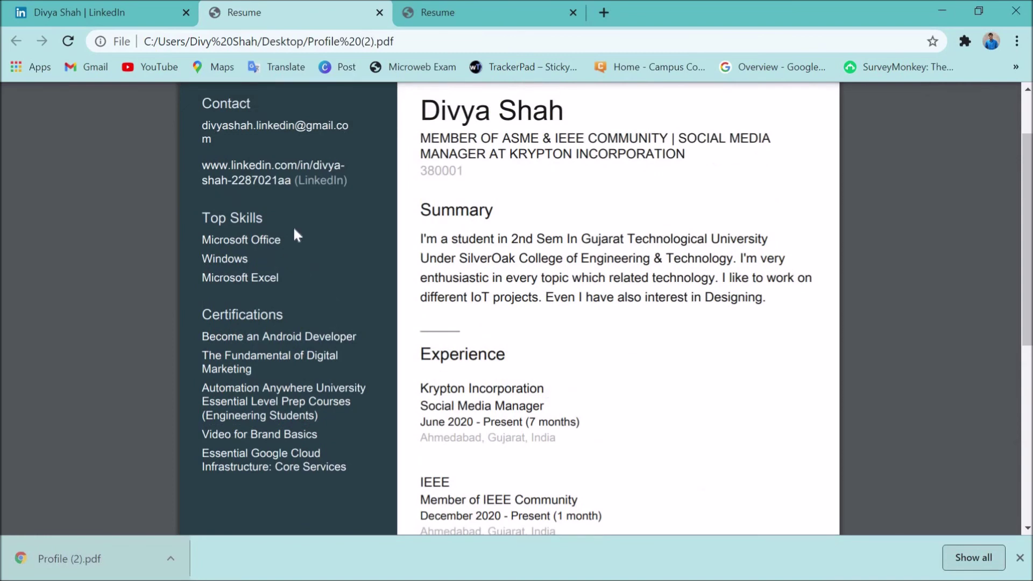
scroll(423, 237, down, 2)
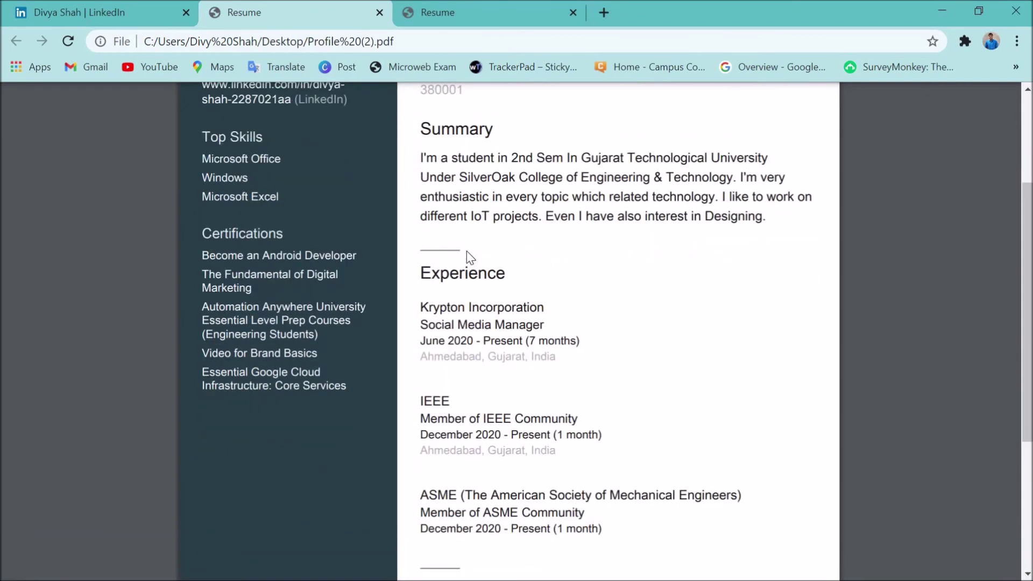
scroll(466, 251, down, 2)
scroll(466, 251, down, 2)
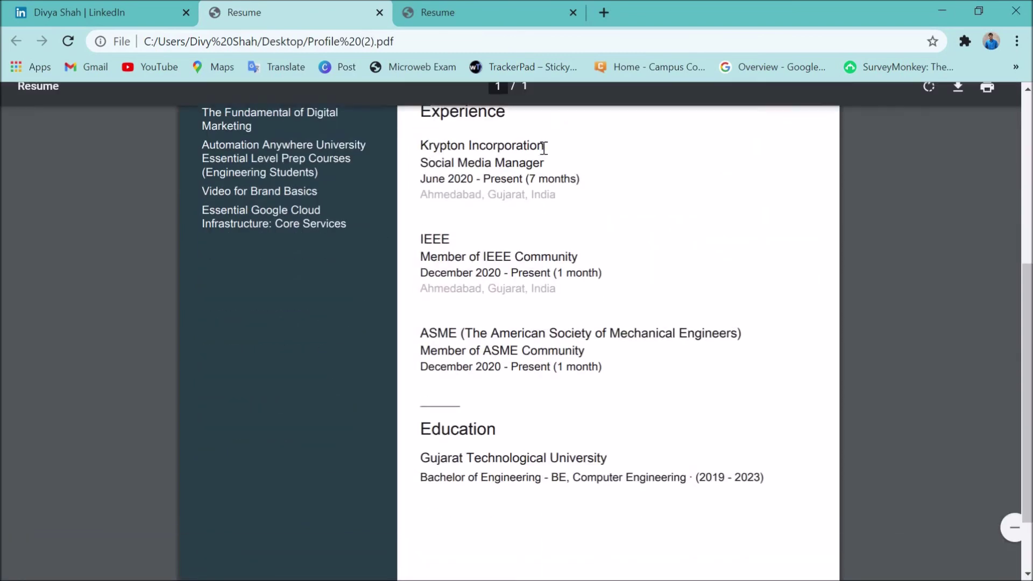
drag(430, 147, 545, 157)
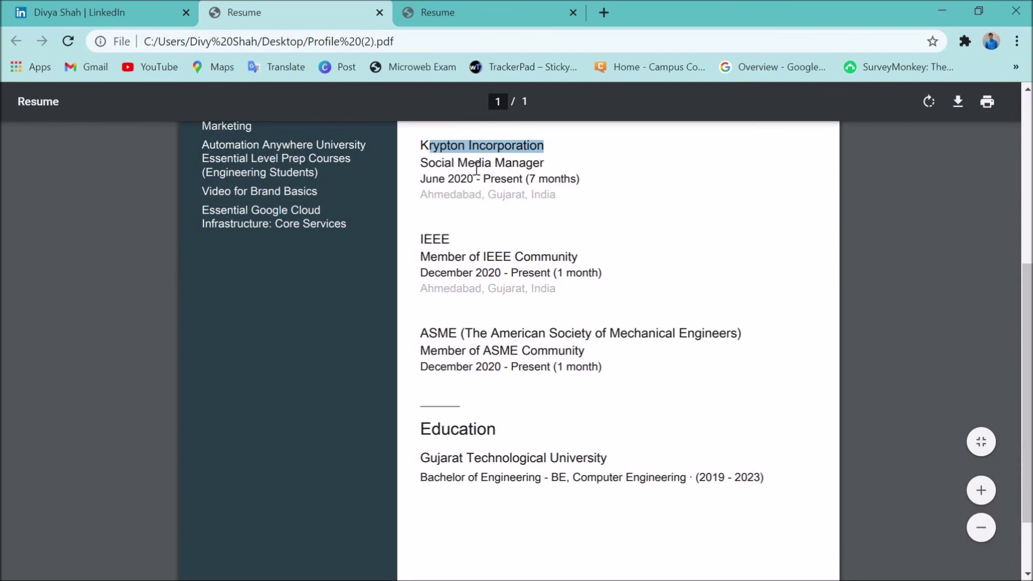
drag(468, 163, 533, 165)
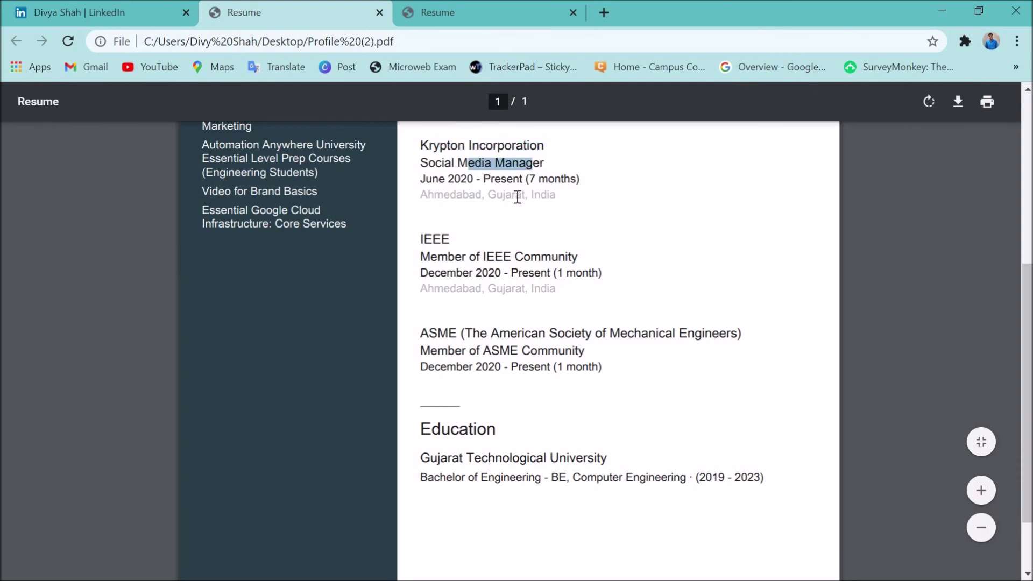
drag(482, 208, 451, 241)
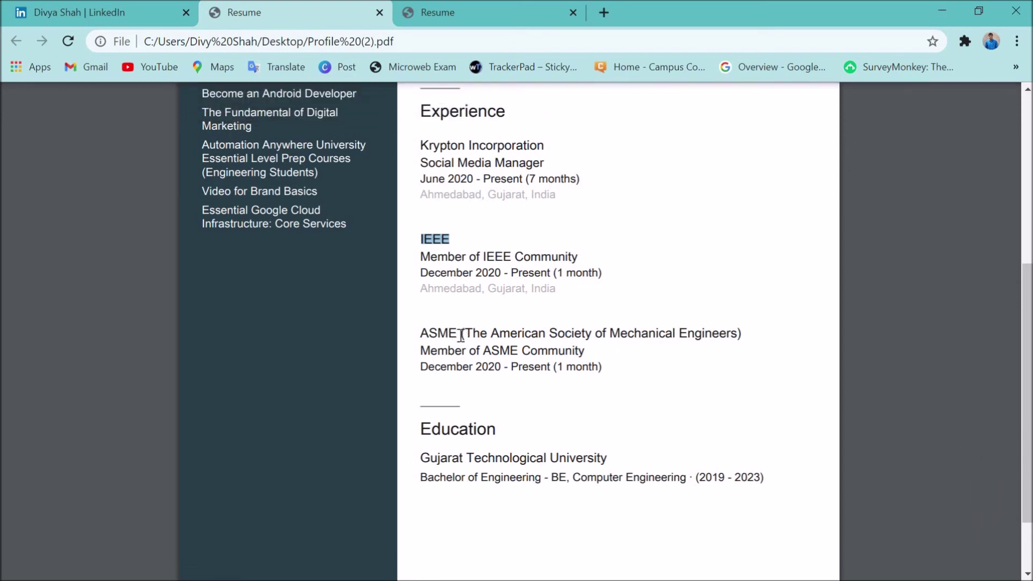
scroll(468, 369, down, 2)
drag(453, 372, 686, 391)
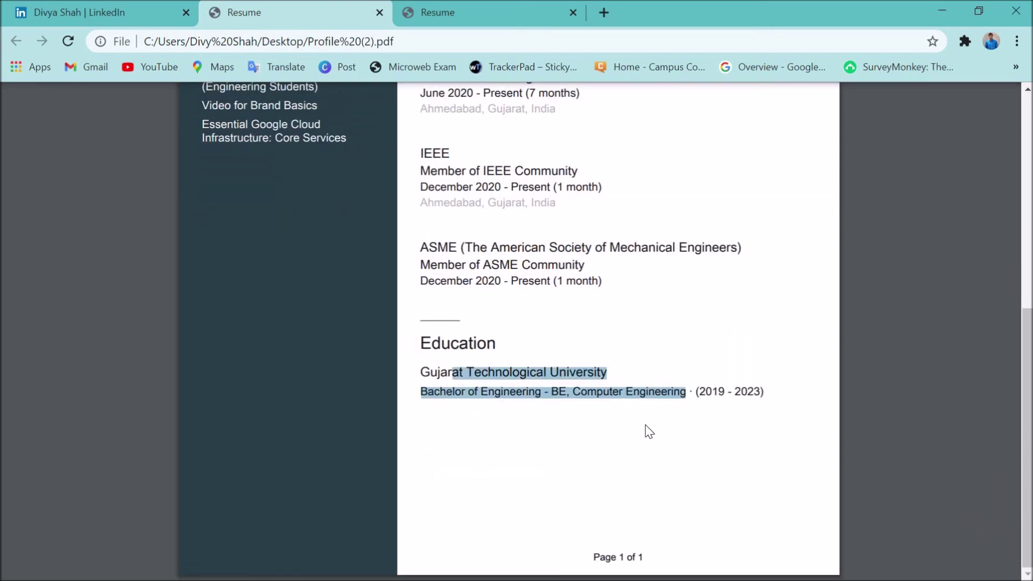
scroll(460, 392, up, 4)
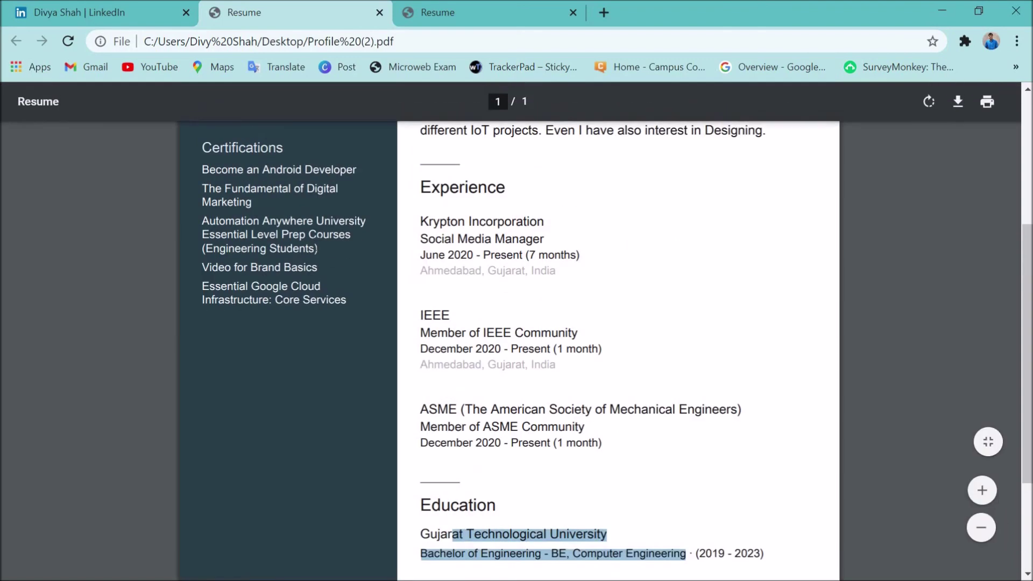
drag(203, 164, 347, 299)
scroll(224, 154, up, 2)
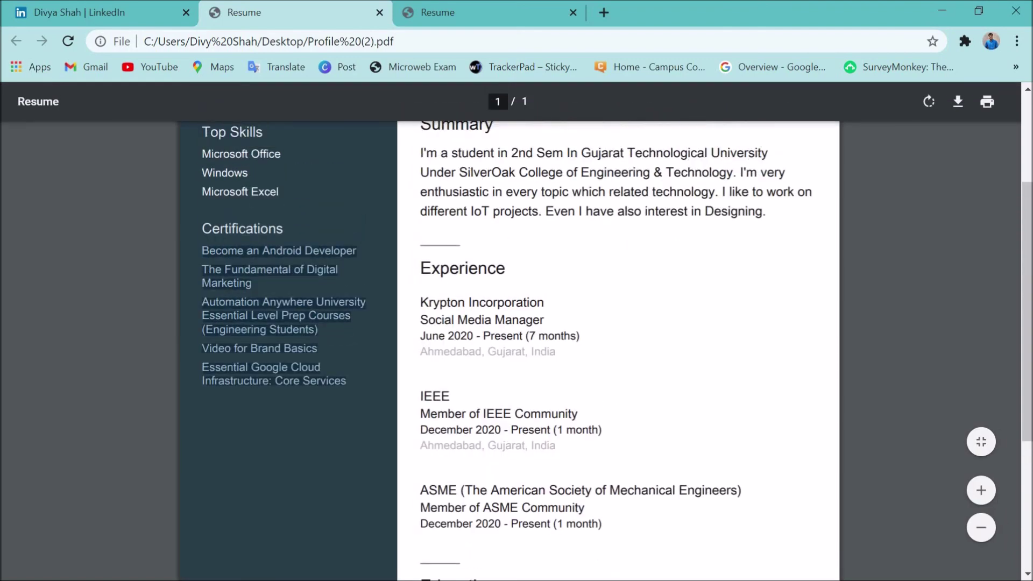
drag(202, 153, 281, 193)
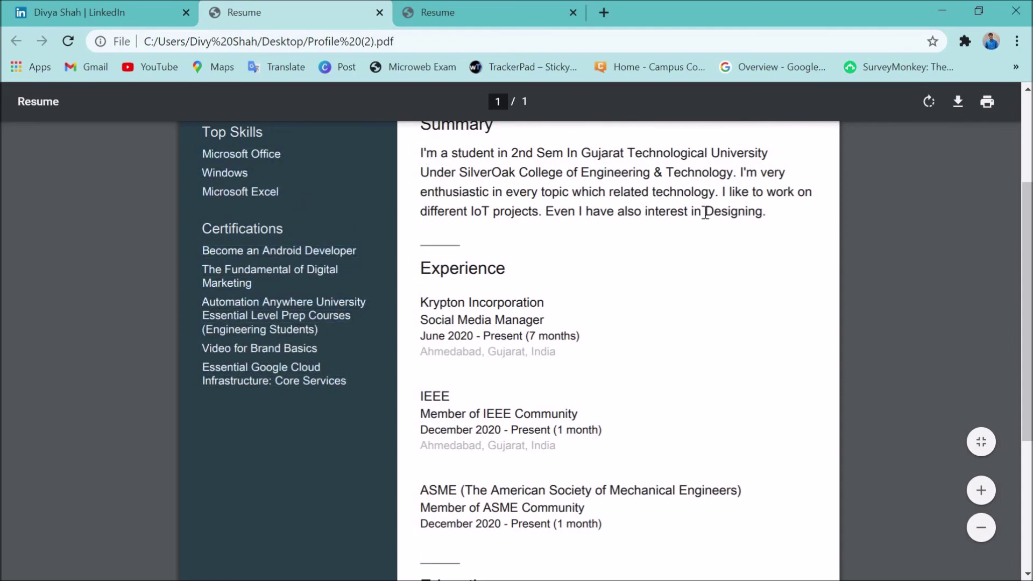
drag(420, 153, 781, 213)
click(648, 244)
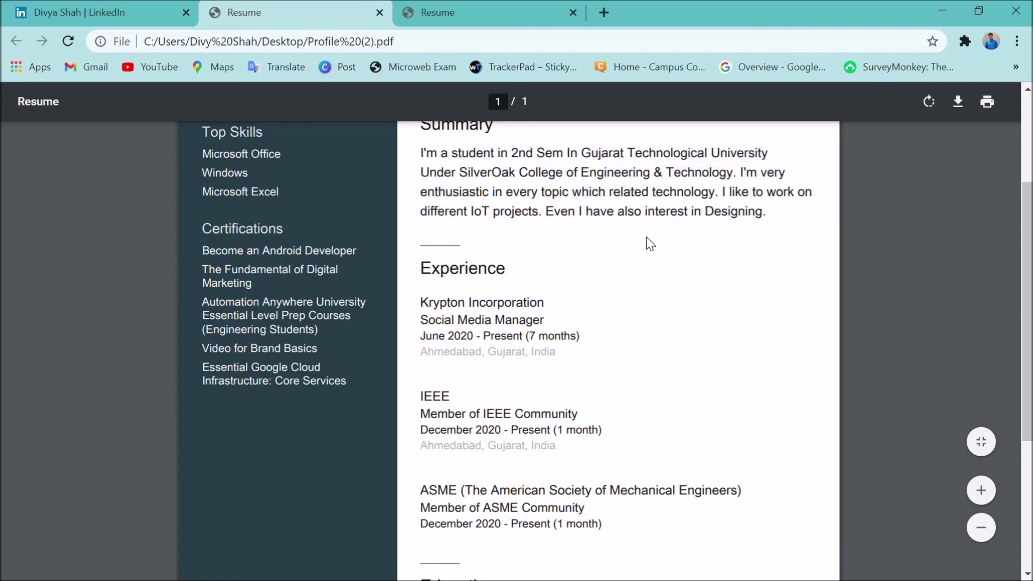